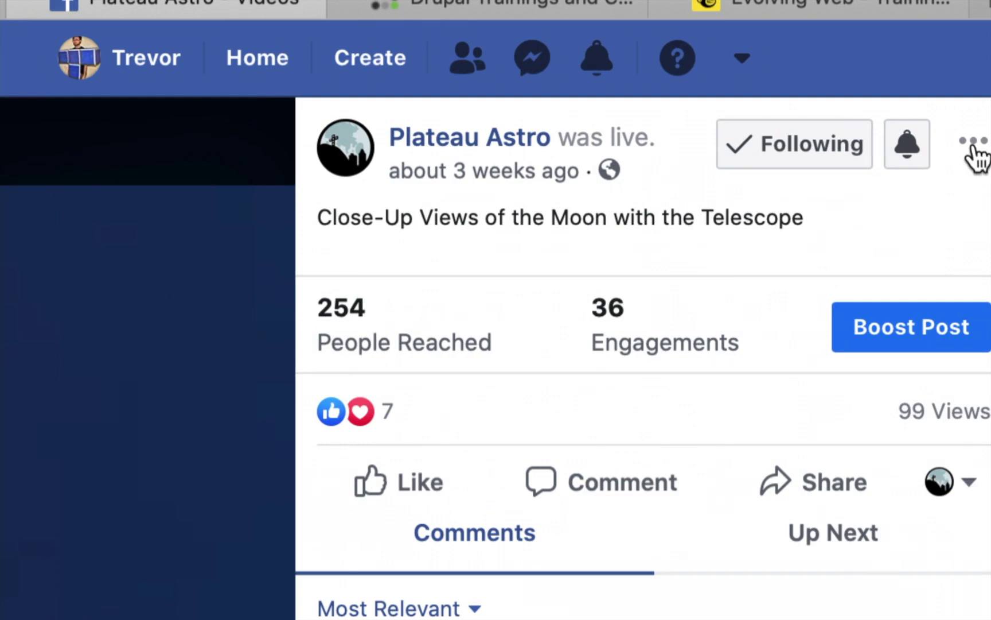
Open the embed code of the Plateau Astro moon video on Facebook and copy the full iframe code
{"action": "left_click", "coordinate": [975, 142]}
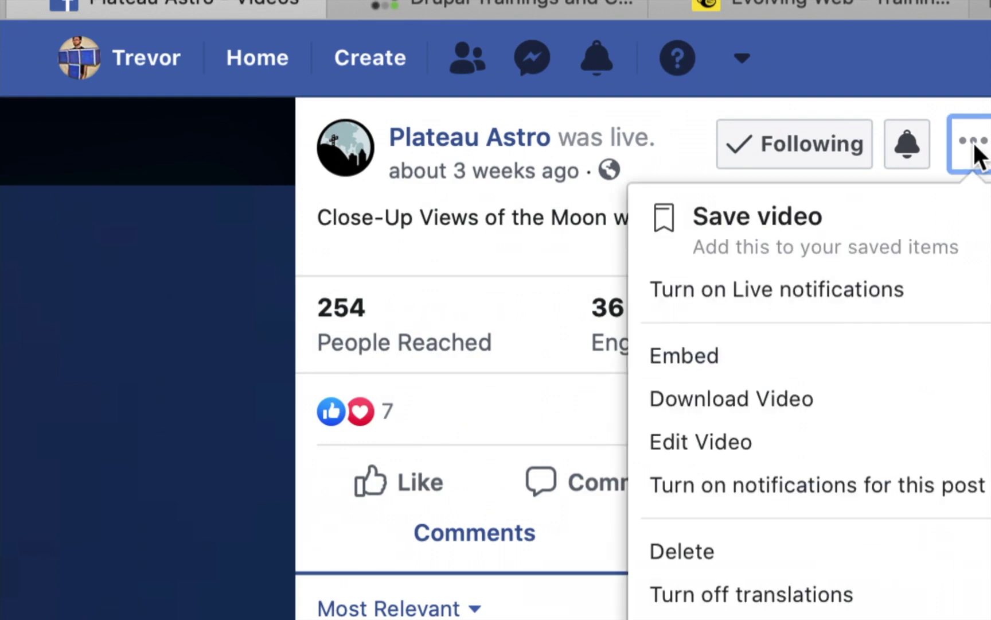
{"action": "left_click", "coordinate": [727, 358]}
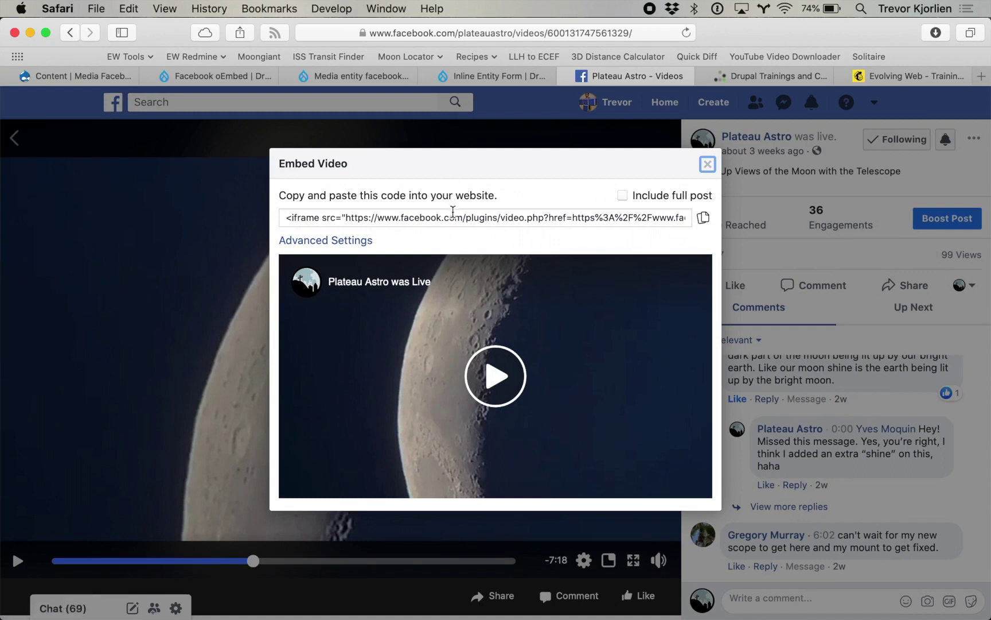
{"action": "left_click", "coordinate": [452, 217]}
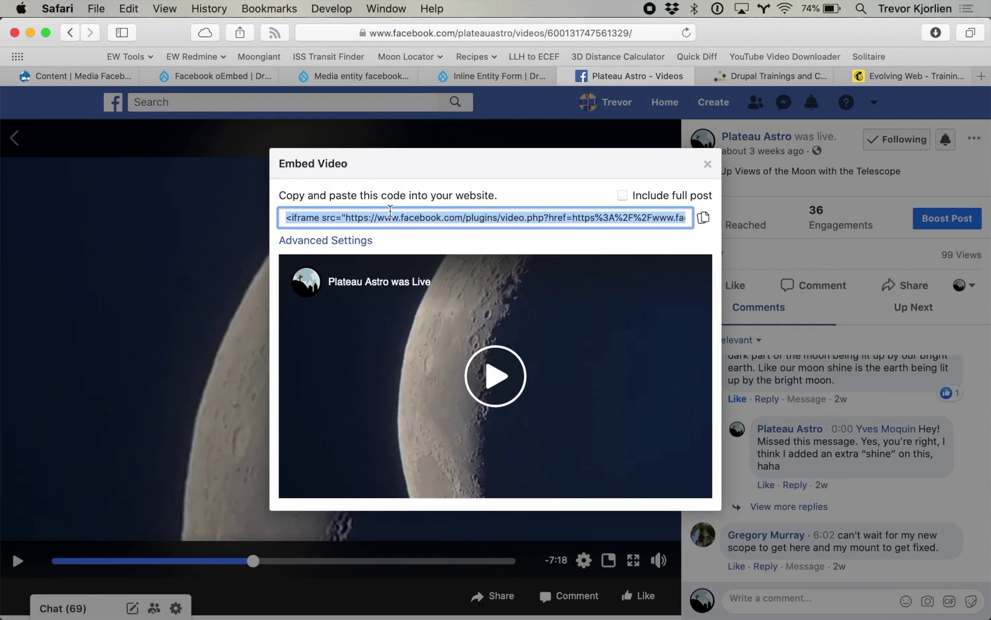
Switch to the Drupal site and start a new Article titled "Basic Embed of Facebook Video"
{"action": "left_click", "coordinate": [75, 79]}
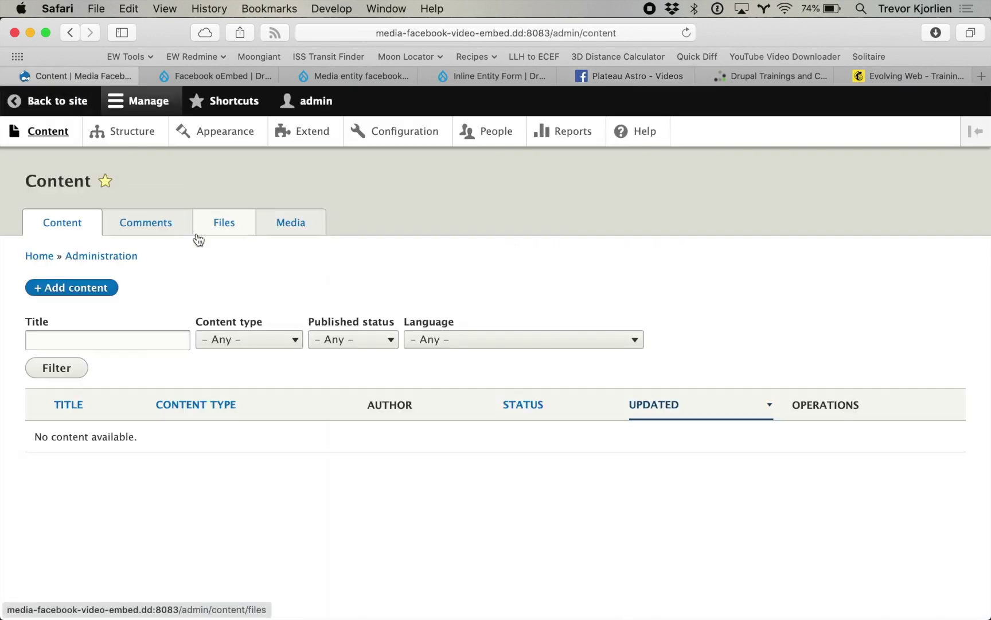
{"action": "left_click", "coordinate": [59, 287]}
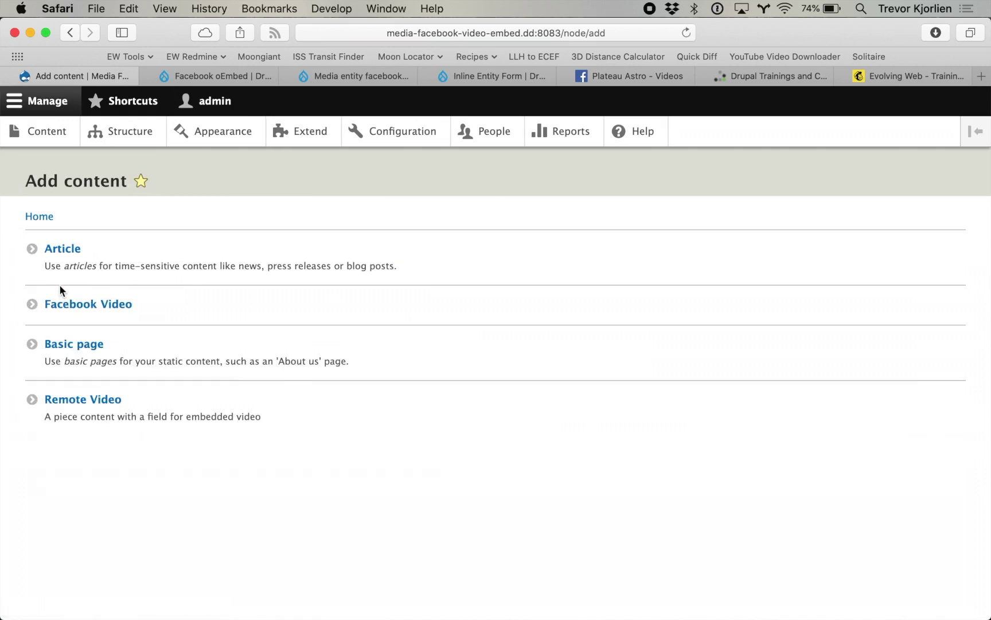
{"action": "left_click", "coordinate": [46, 251]}
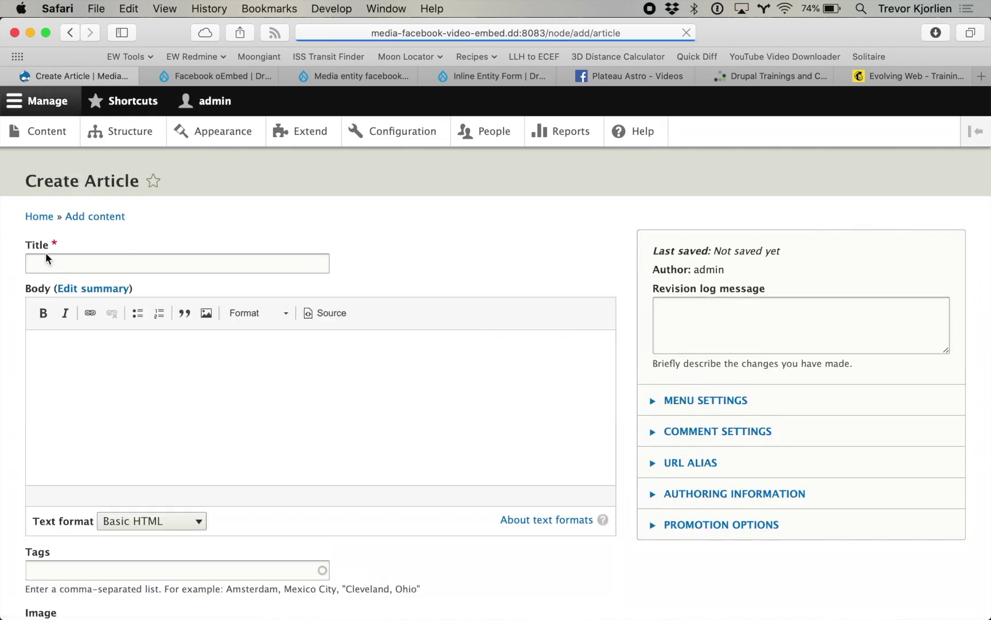
{"action": "left_click", "coordinate": [68, 266]}
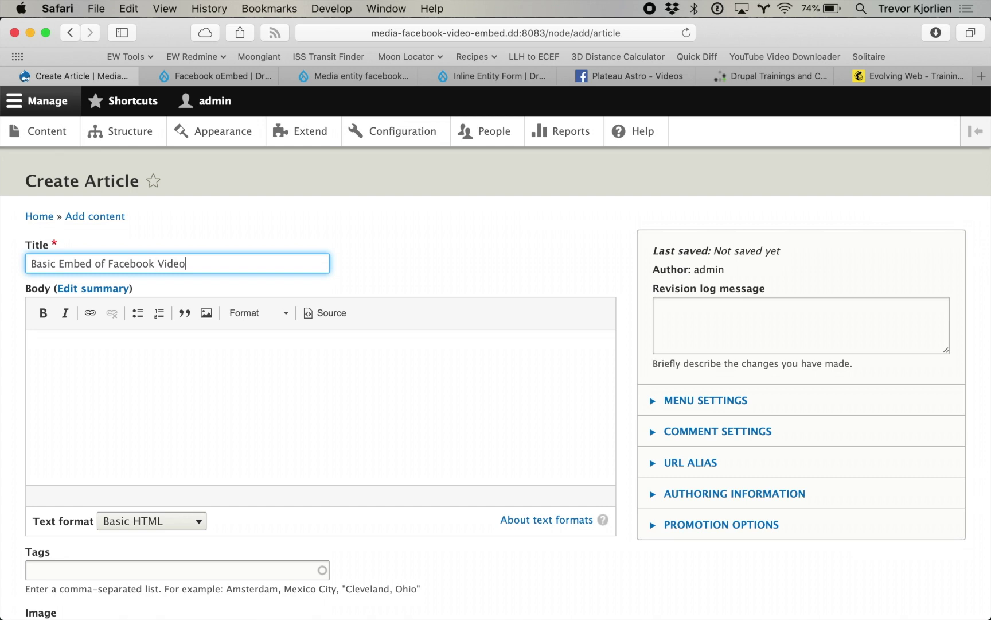
Set the body's text format to Full HTML, paste the Facebook iframe code into its source, and save the article
{"action": "left_click", "coordinate": [165, 522]}
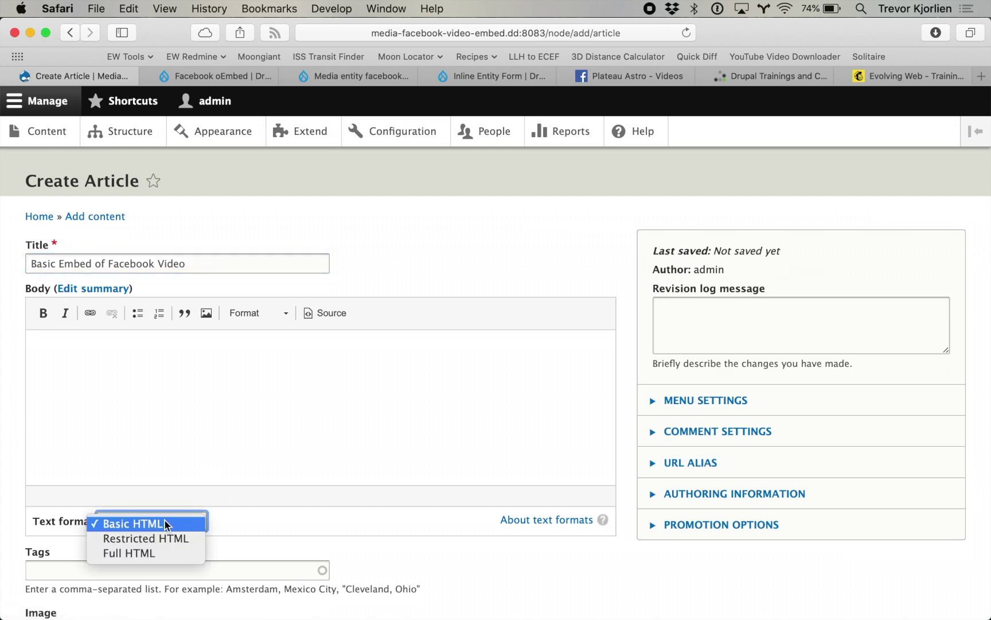
{"action": "left_click", "coordinate": [136, 553]}
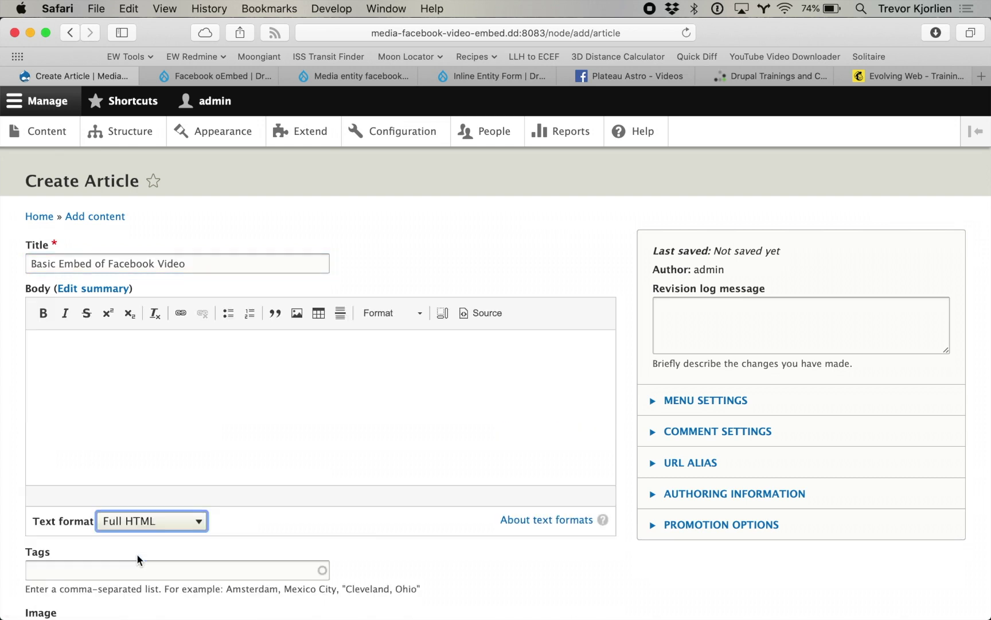
{"action": "left_click", "coordinate": [479, 312]}
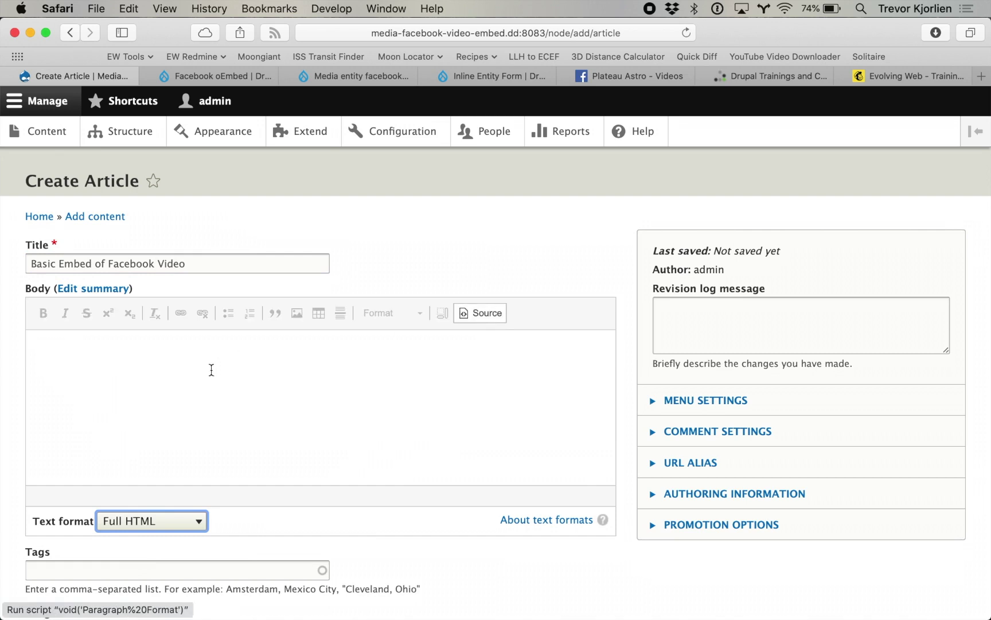
{"action": "key", "text": "super+v"}
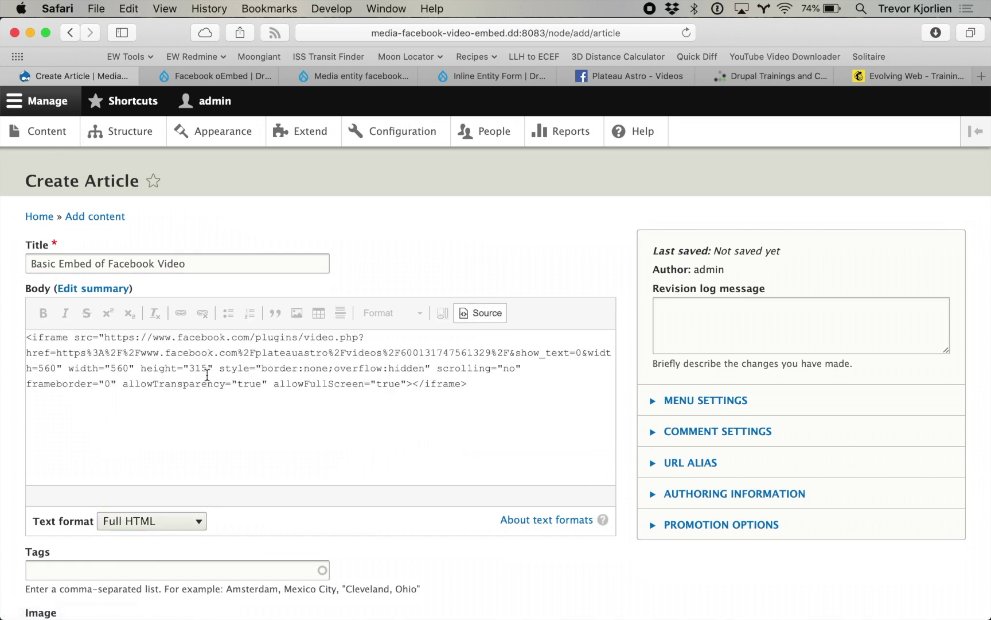
{"action": "scroll", "coordinate": [207, 374], "scroll_direction": "down", "scroll_amount": 5}
{"action": "left_click", "coordinate": [55, 536]}
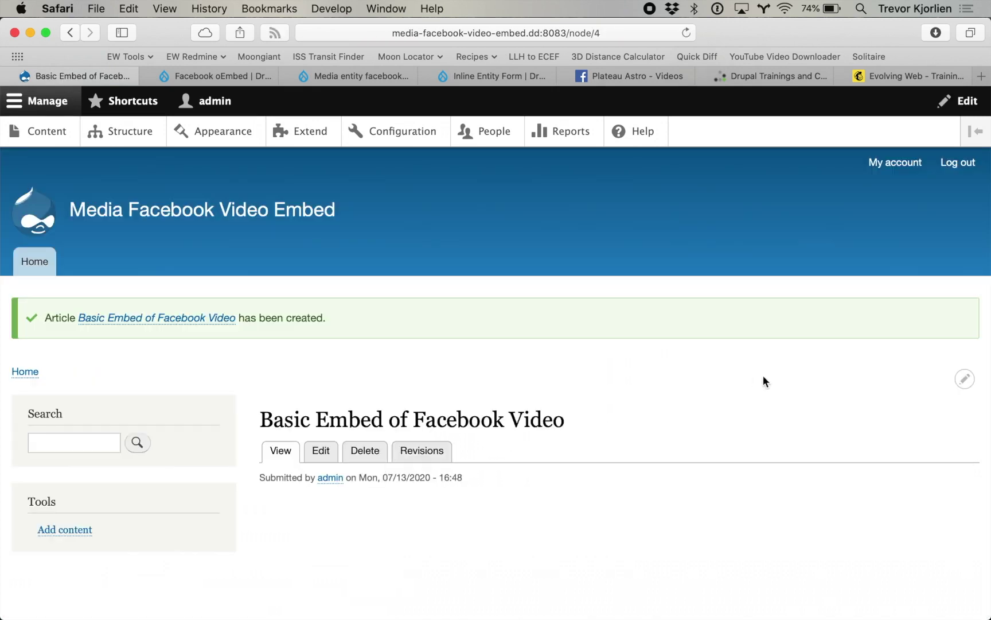
Reload the saved article and check the embedded Facebook video by playing and pausing it
{"action": "scroll", "coordinate": [763, 375], "scroll_direction": "down", "scroll_amount": 5}
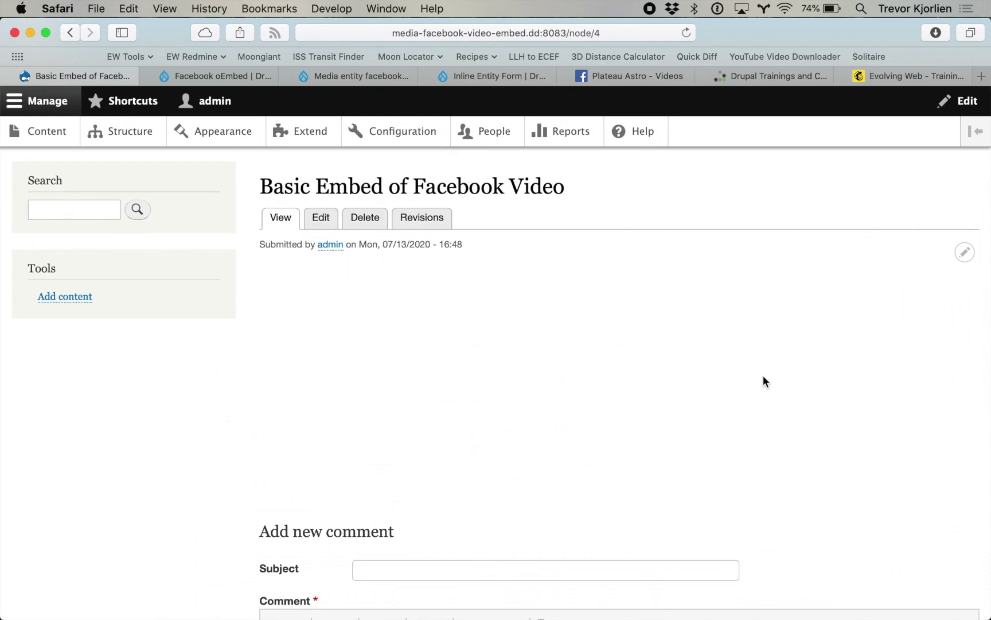
{"action": "key", "text": "super+r"}
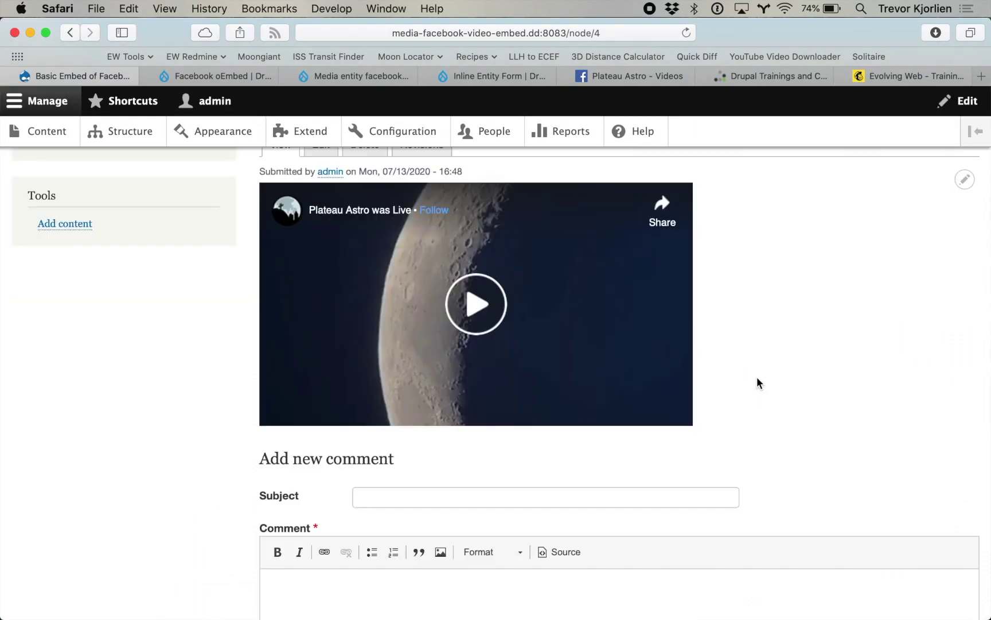
{"action": "left_click", "coordinate": [480, 317]}
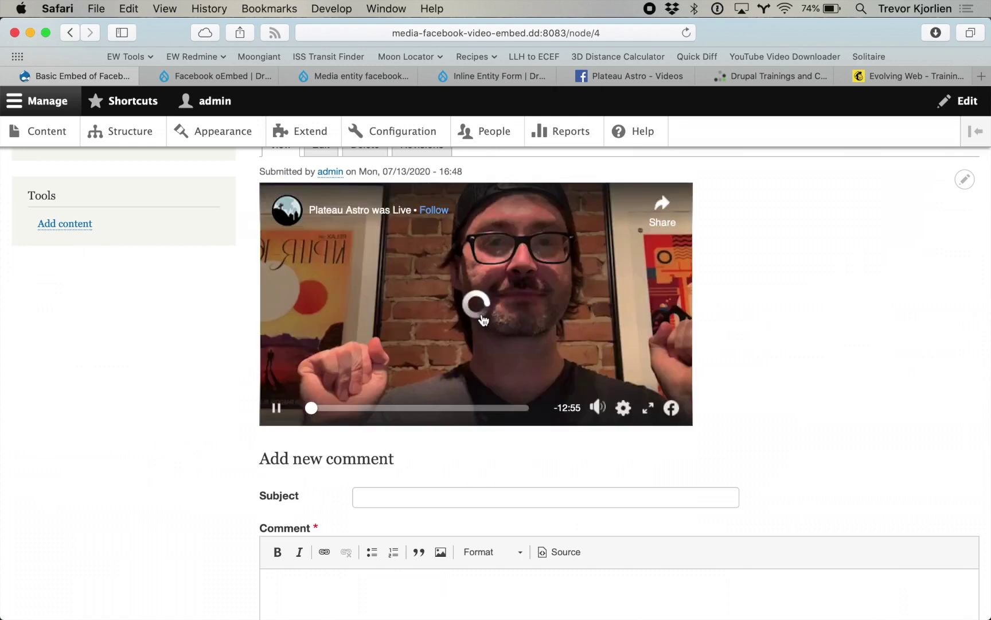
{"action": "left_click", "coordinate": [482, 319]}
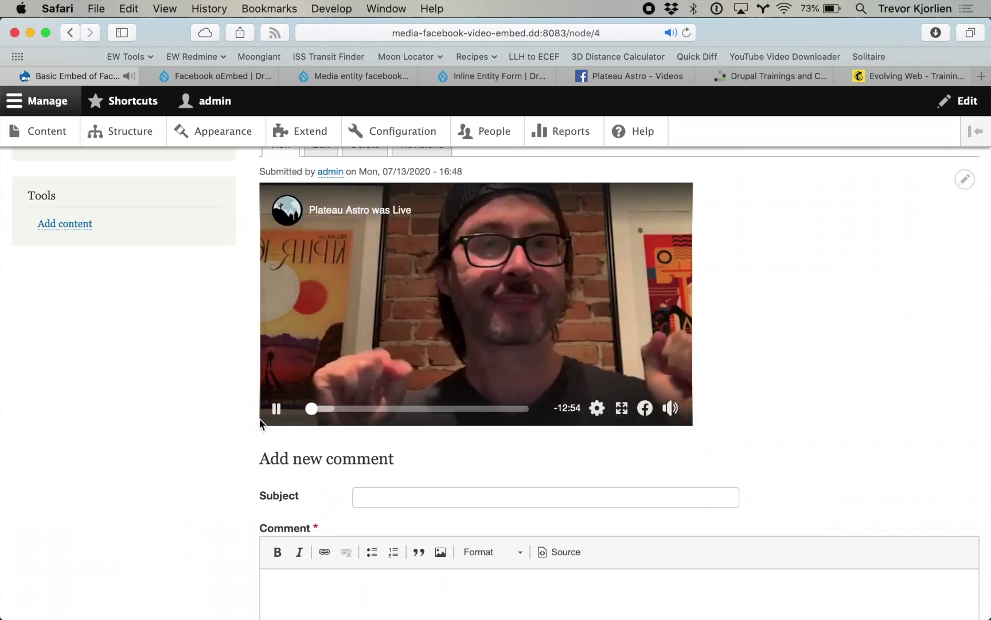
{"action": "left_click", "coordinate": [277, 409]}
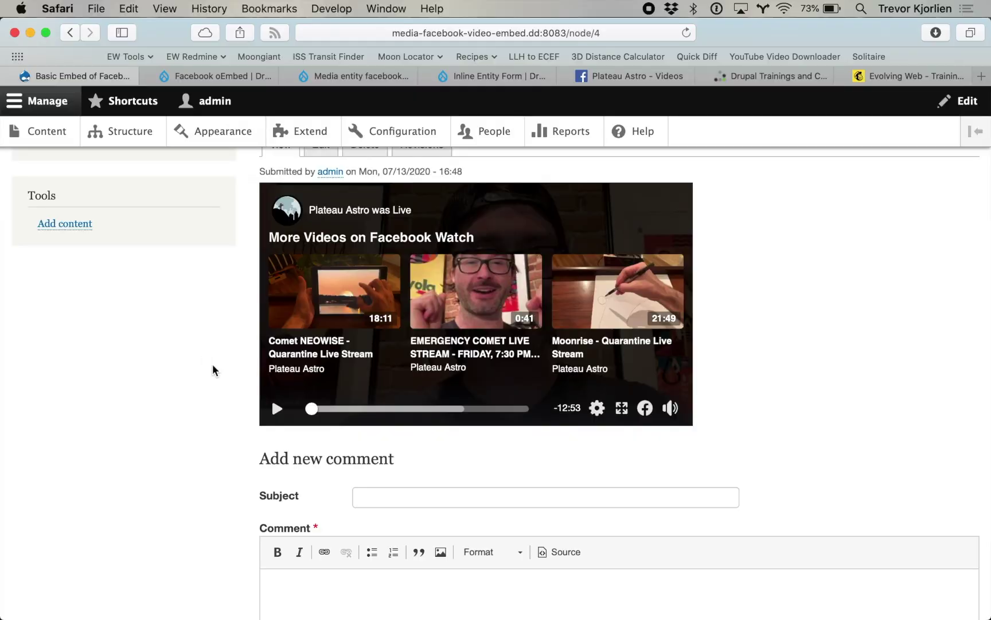
{"action": "scroll", "coordinate": [213, 370], "scroll_direction": "up", "scroll_amount": 5}
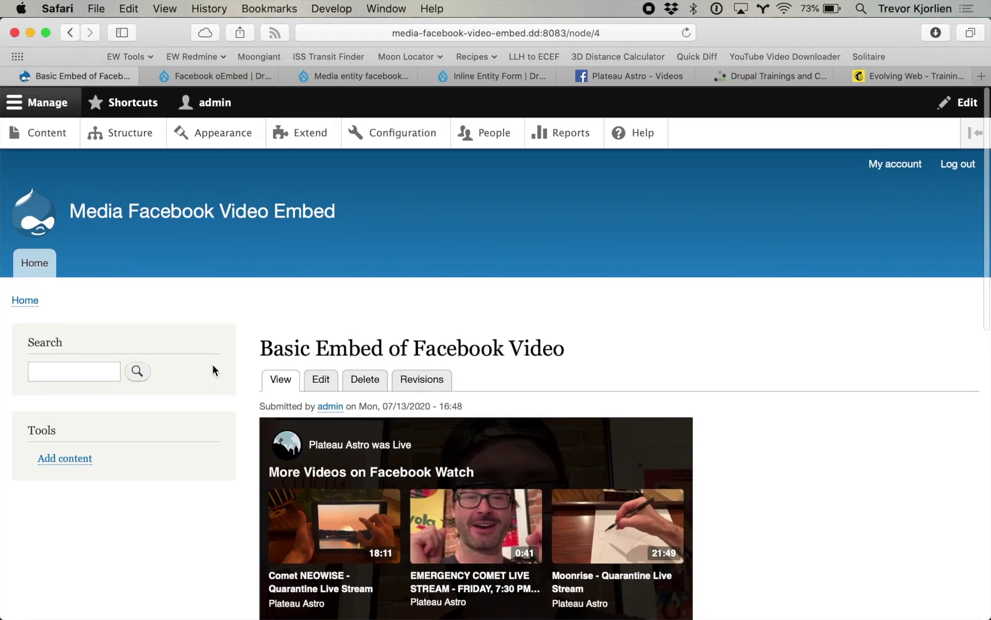
{"action": "mouse_move", "coordinate": [213, 365]}
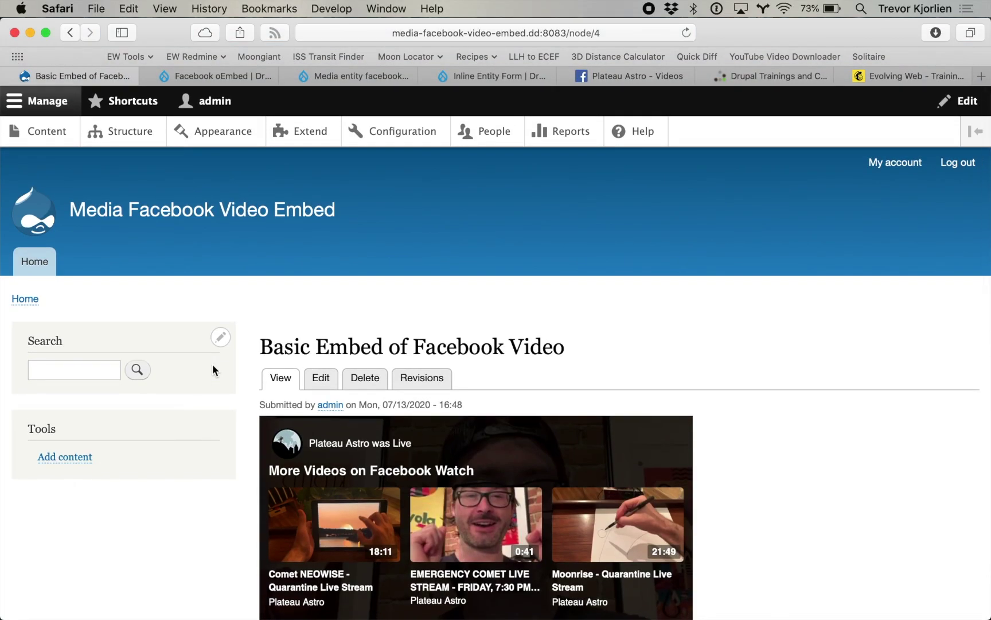
Review the existing items in the site's media library and open the choice of content types for new content
{"action": "left_click", "coordinate": [59, 137]}
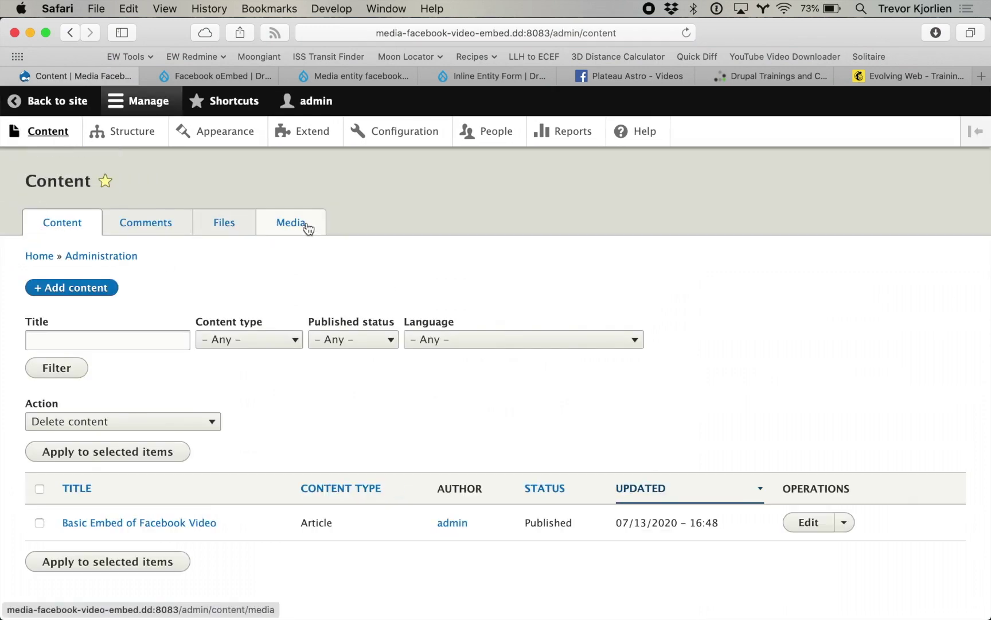
{"action": "left_click", "coordinate": [307, 226]}
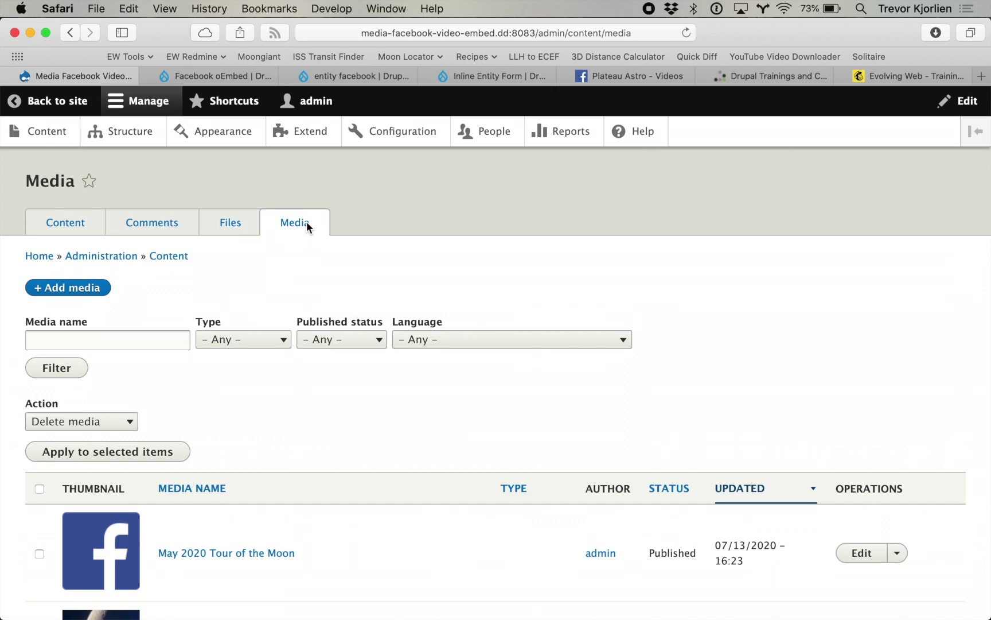
{"action": "scroll", "coordinate": [324, 276], "scroll_direction": "down", "scroll_amount": 5}
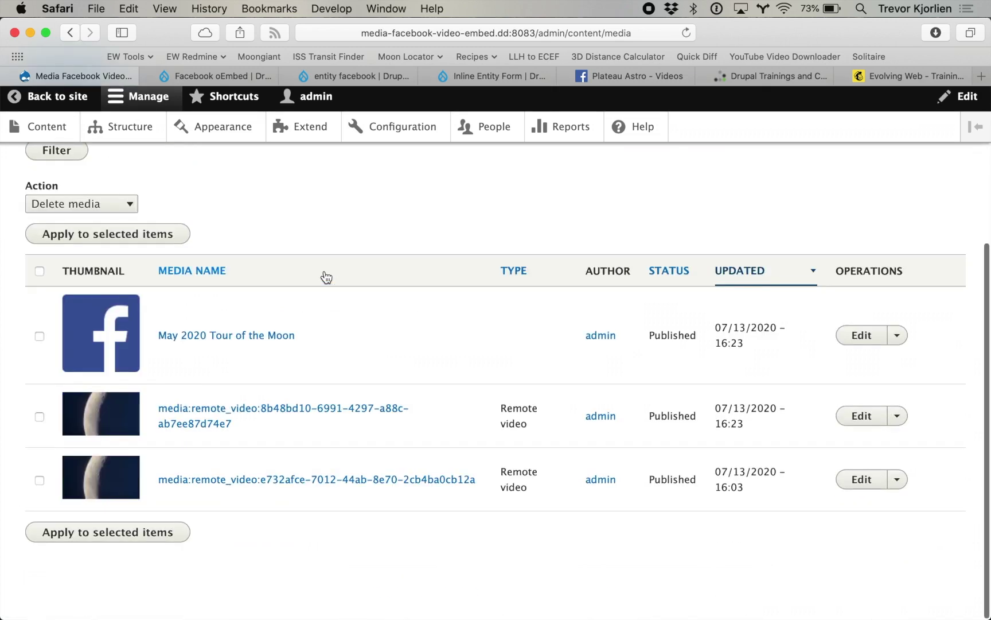
{"action": "scroll", "coordinate": [325, 277], "scroll_direction": "up", "scroll_amount": 5}
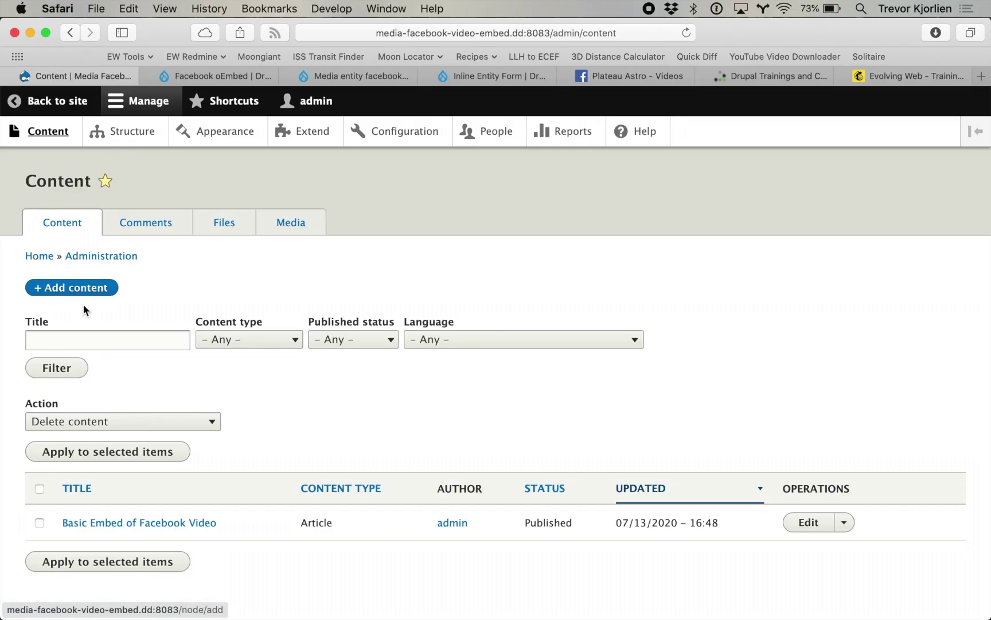
{"action": "left_click", "coordinate": [80, 288]}
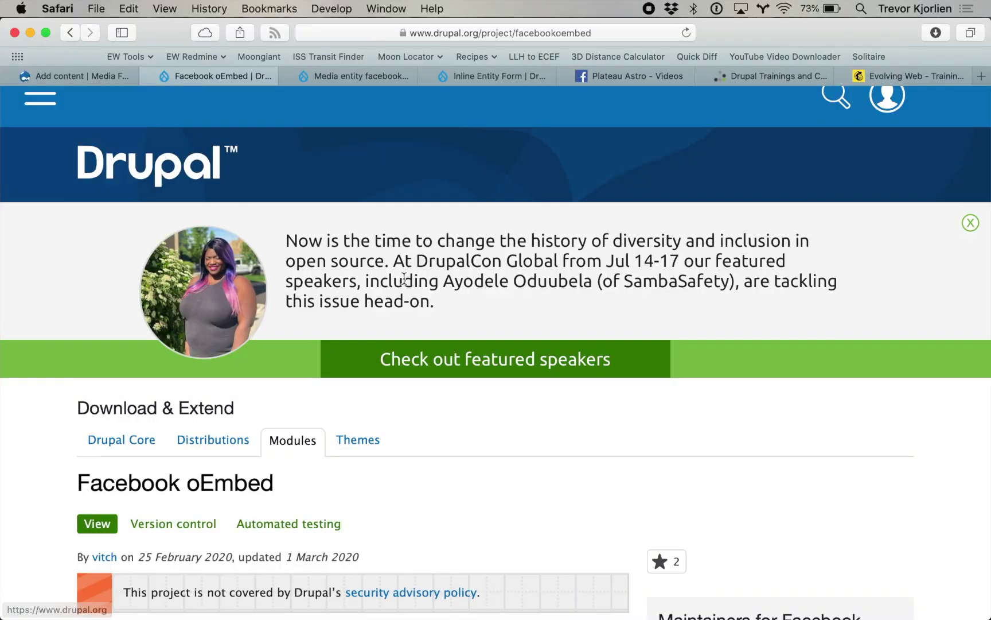
Examine the description, project information and downloads of the Facebook oEmbed module on drupal.org
{"action": "scroll", "coordinate": [404, 284], "scroll_direction": "down", "scroll_amount": 5}
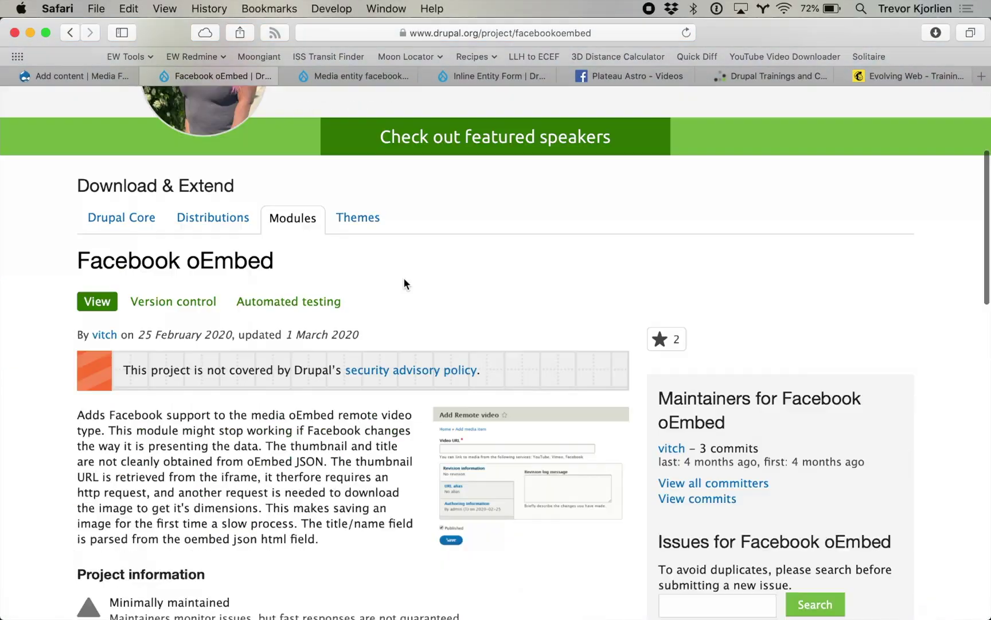
{"action": "scroll", "coordinate": [404, 284], "scroll_direction": "down", "scroll_amount": 6}
{"action": "scroll", "coordinate": [404, 284], "scroll_direction": "up", "scroll_amount": 7}
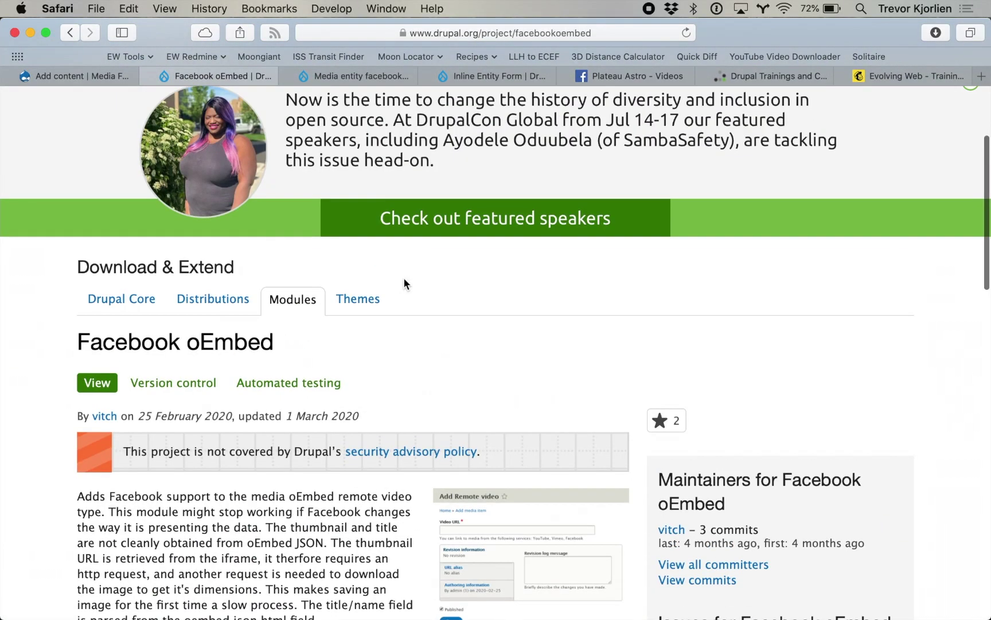
{"action": "scroll", "coordinate": [404, 281], "scroll_direction": "down", "scroll_amount": 10}
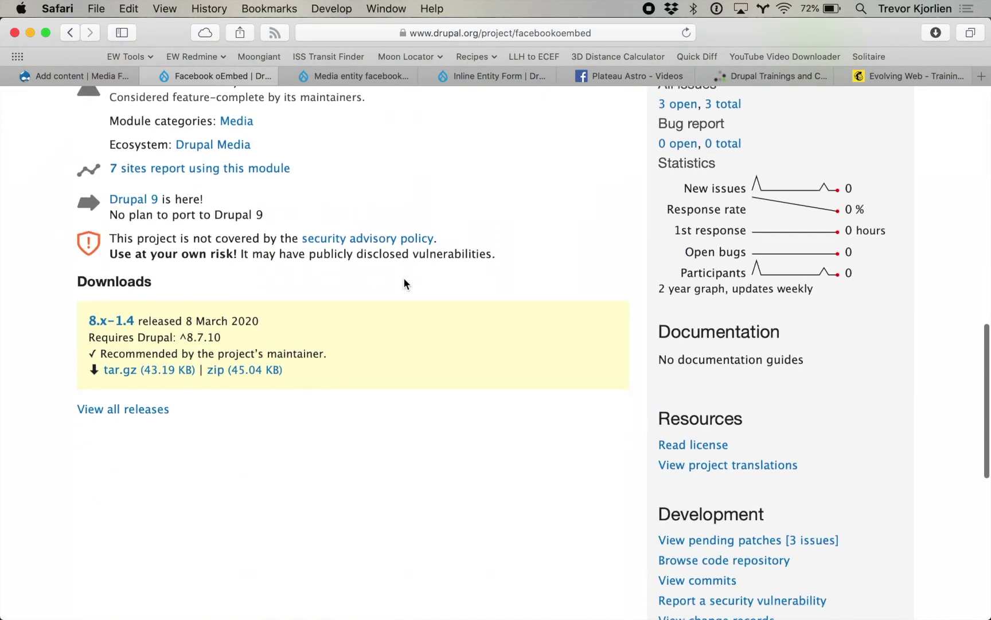
{"action": "scroll", "coordinate": [59, 352], "scroll_direction": "up", "scroll_amount": 5}
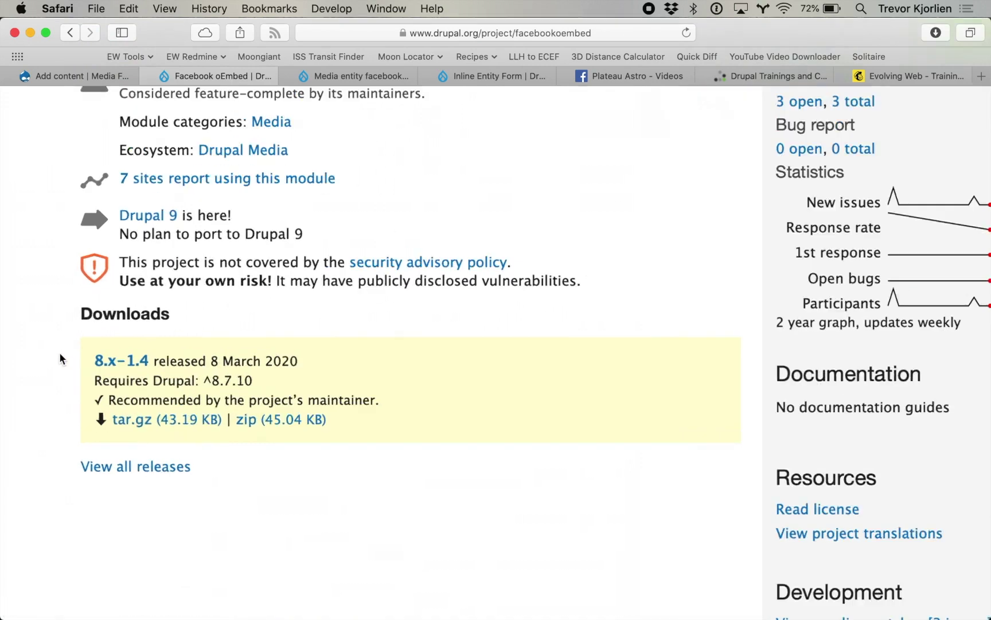
{"action": "scroll", "coordinate": [60, 354], "scroll_direction": "down", "scroll_amount": 5}
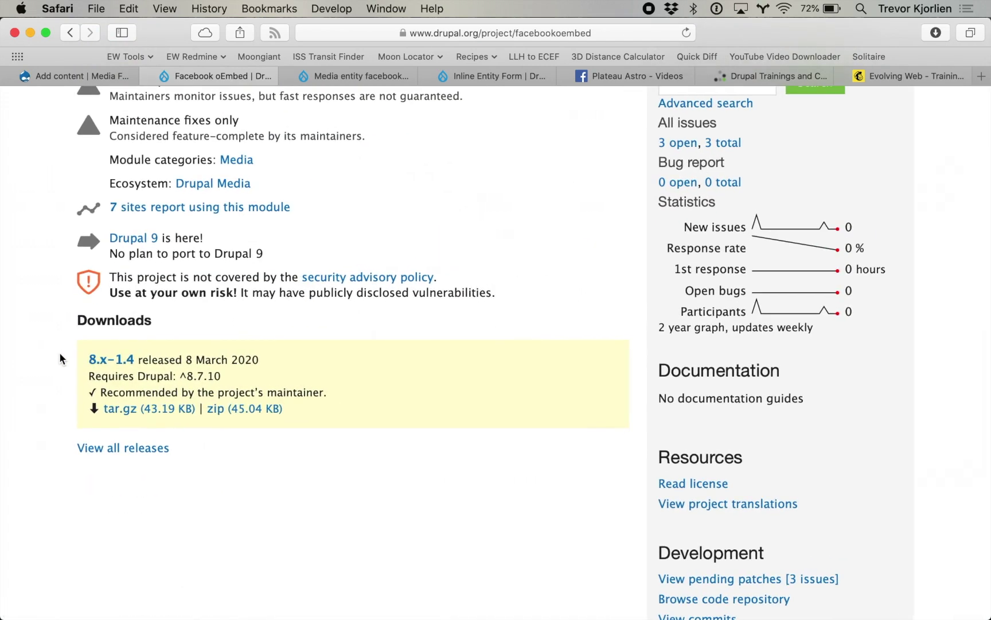
Examine the version guidance, usage and releases of the Media entity facebook module, and return to the Facebook oEmbed project page
{"action": "left_click", "coordinate": [378, 75]}
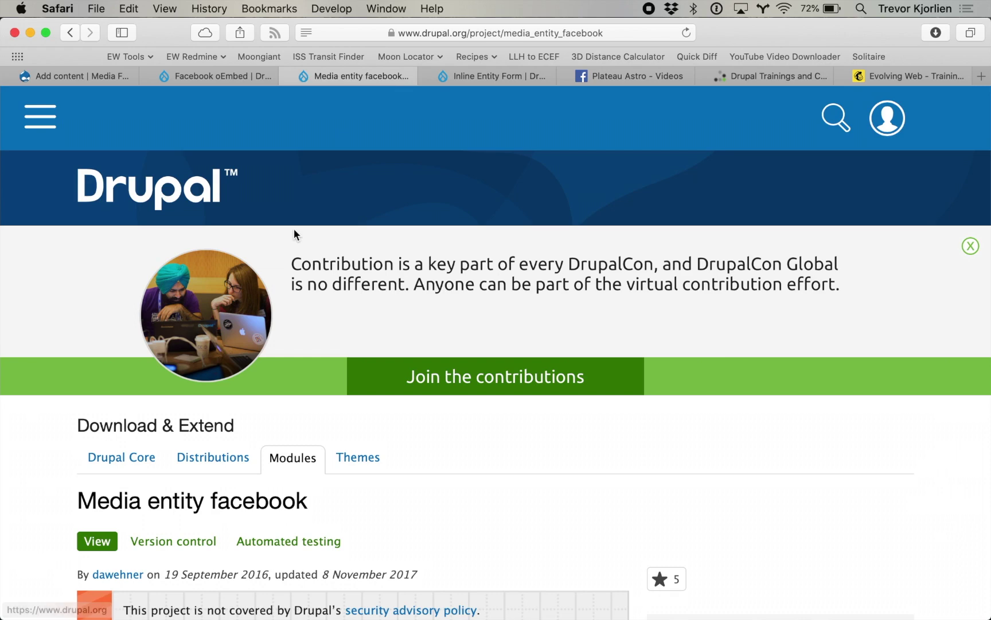
{"action": "scroll", "coordinate": [293, 229], "scroll_direction": "down", "scroll_amount": 10}
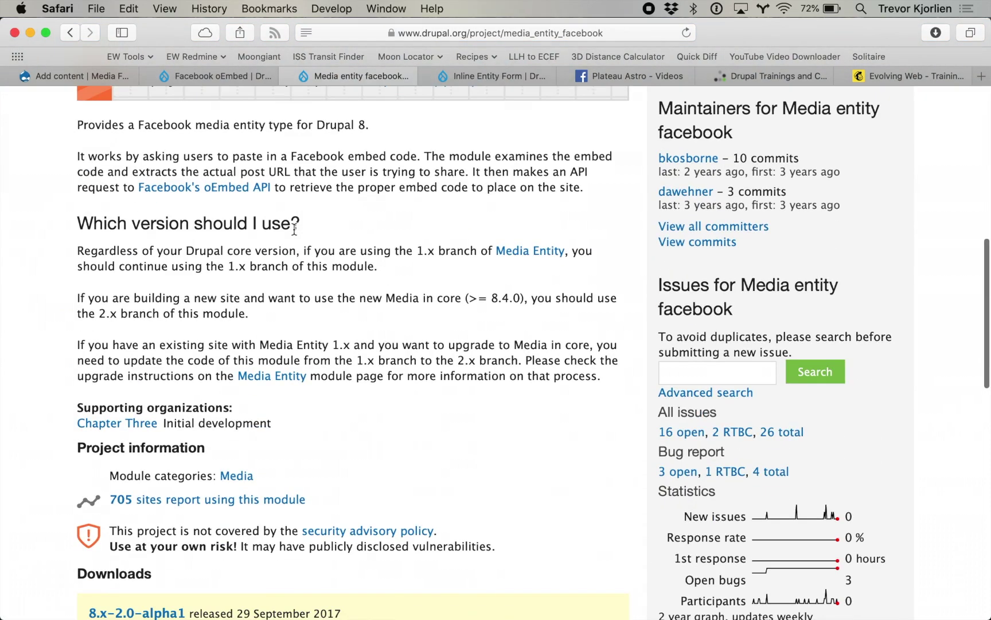
{"action": "scroll", "coordinate": [294, 229], "scroll_direction": "down", "scroll_amount": 4}
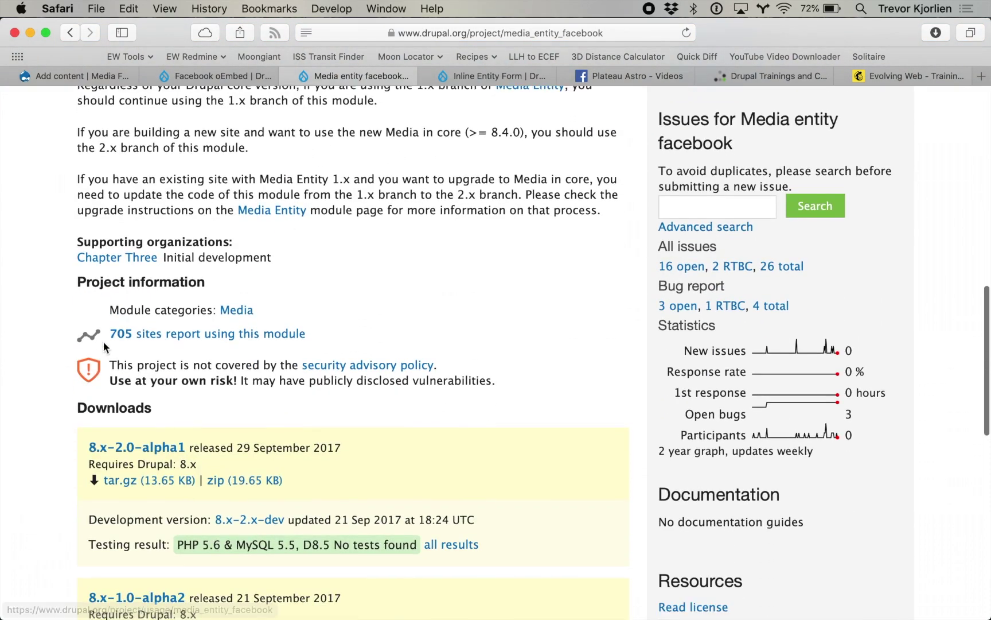
{"action": "scroll", "coordinate": [93, 352], "scroll_direction": "up", "scroll_amount": 5}
{"action": "scroll", "coordinate": [93, 351], "scroll_direction": "down", "scroll_amount": 5}
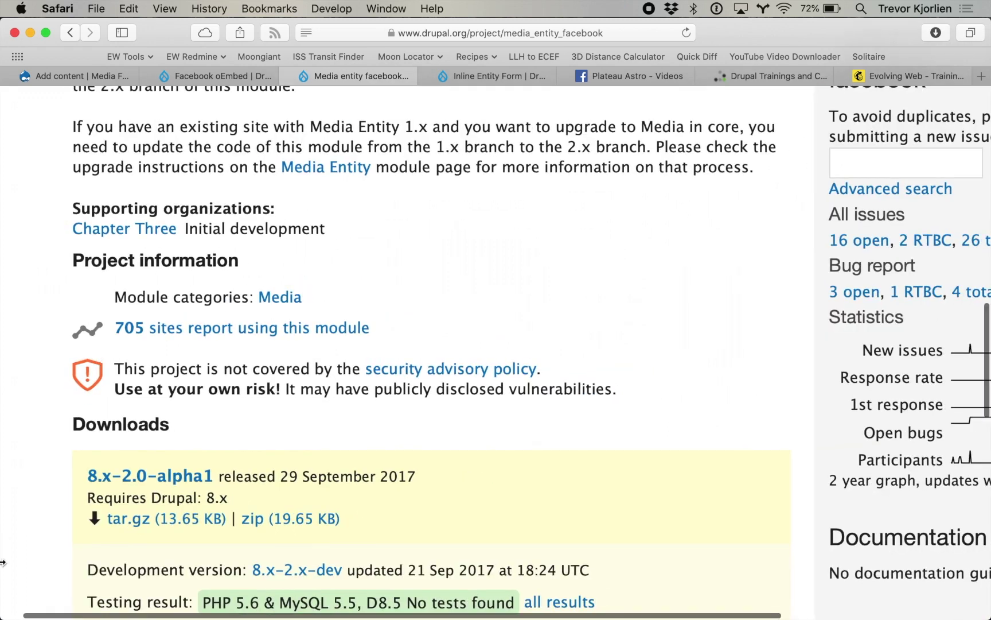
{"action": "scroll", "coordinate": [263, 462], "scroll_direction": "down", "scroll_amount": 5}
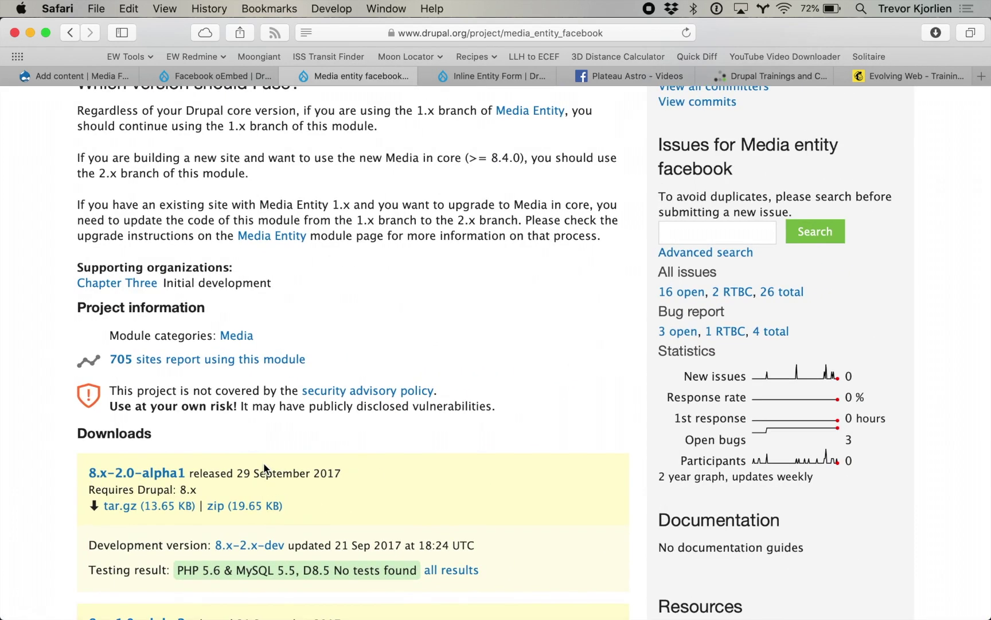
{"action": "left_click", "coordinate": [208, 76]}
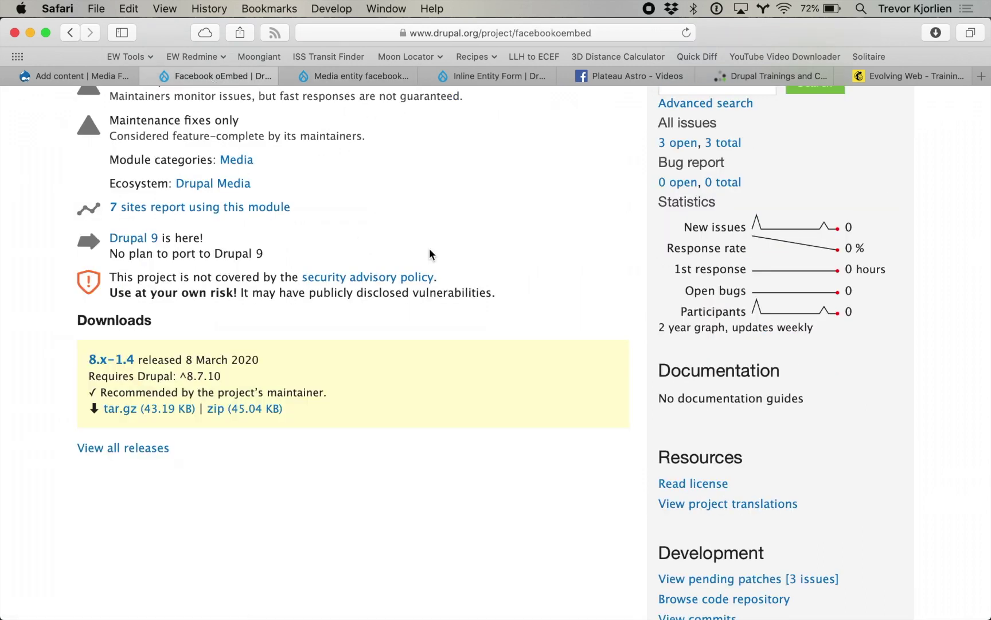
Filter the site's module list by "face" and select the Facebook oEmbed Support module for installation
{"action": "scroll", "coordinate": [429, 252], "scroll_direction": "up", "scroll_amount": 5}
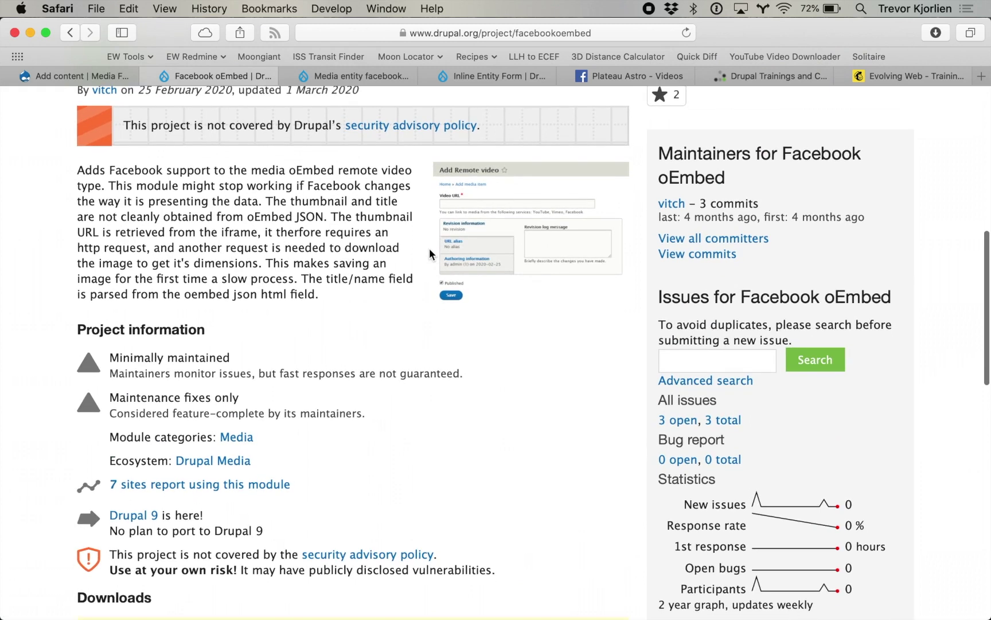
{"action": "left_click", "coordinate": [63, 73]}
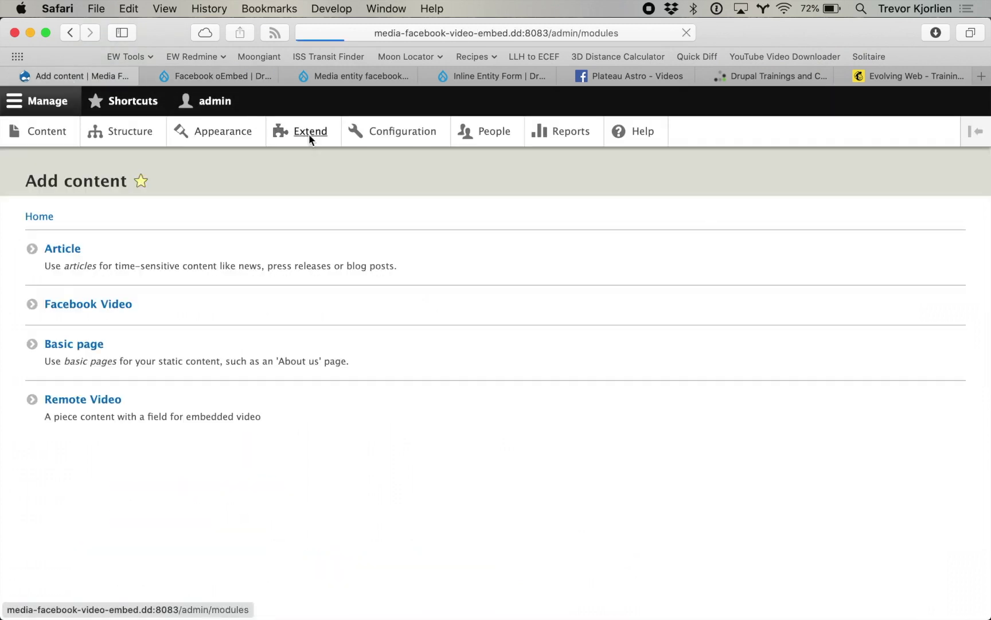
{"action": "left_click", "coordinate": [116, 429]}
{"action": "type", "text": "face"}
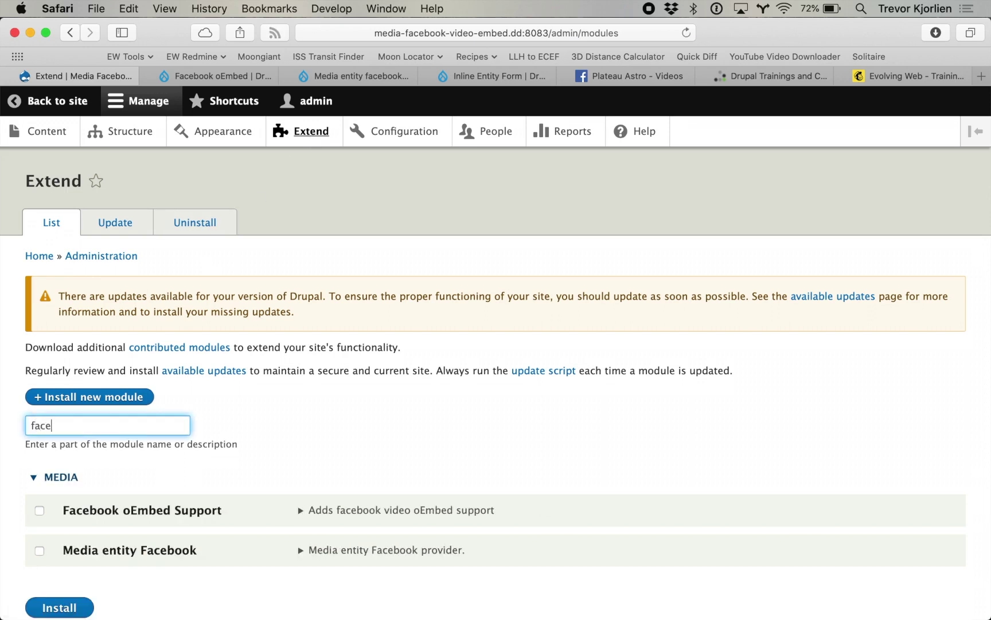
{"action": "left_click", "coordinate": [147, 519]}
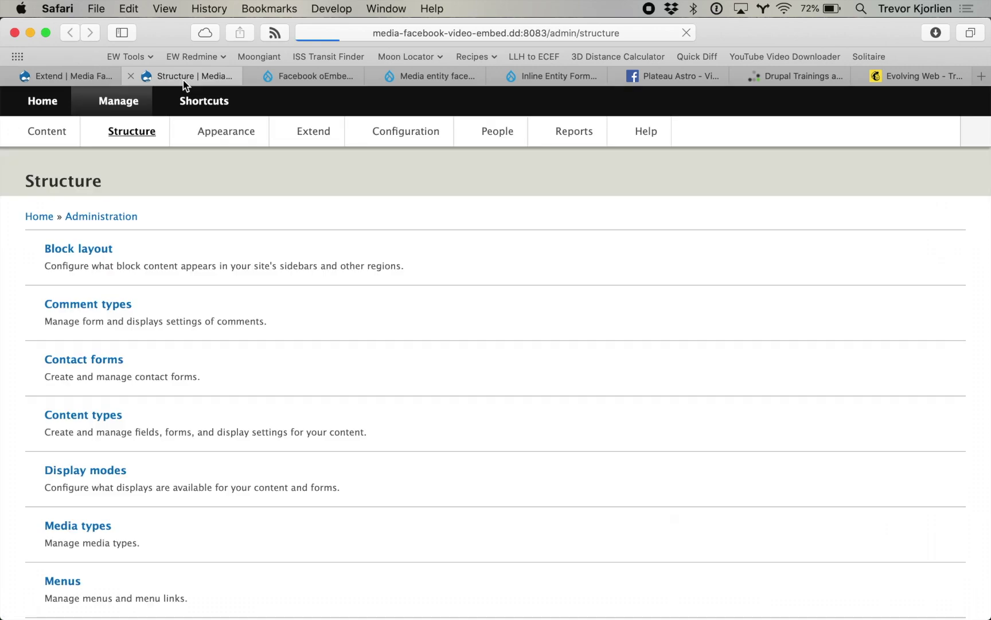
Open the Remote video media type for editing in a separate tab and check its allowed oEmbed providers
{"action": "scroll", "coordinate": [205, 288], "scroll_direction": "down", "scroll_amount": 3}
{"action": "left_click", "coordinate": [86, 442]}
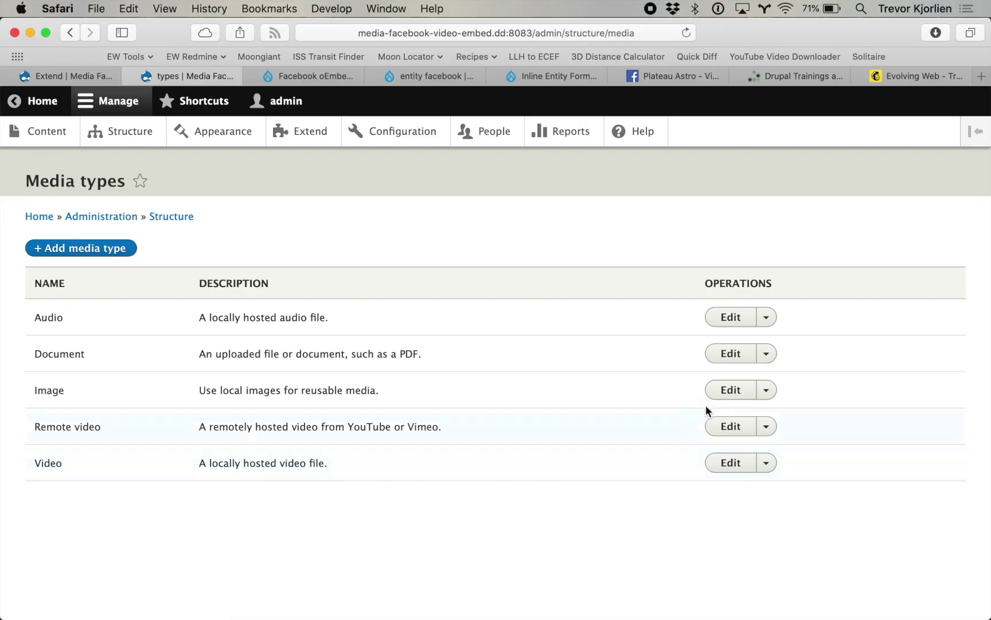
{"action": "left_click", "coordinate": [732, 436]}
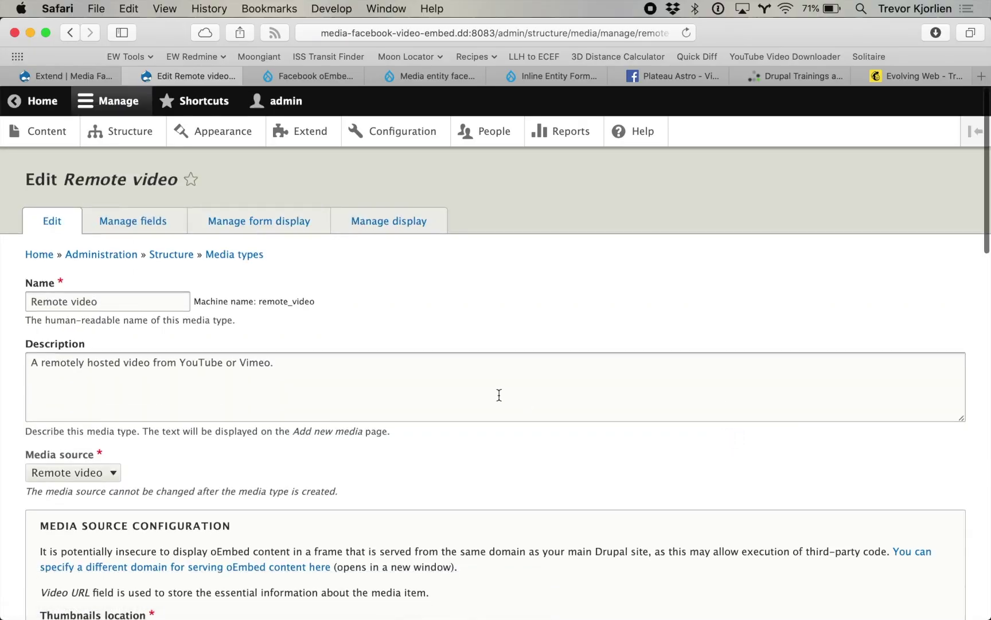
{"action": "scroll", "coordinate": [498, 396], "scroll_direction": "down", "scroll_amount": 5}
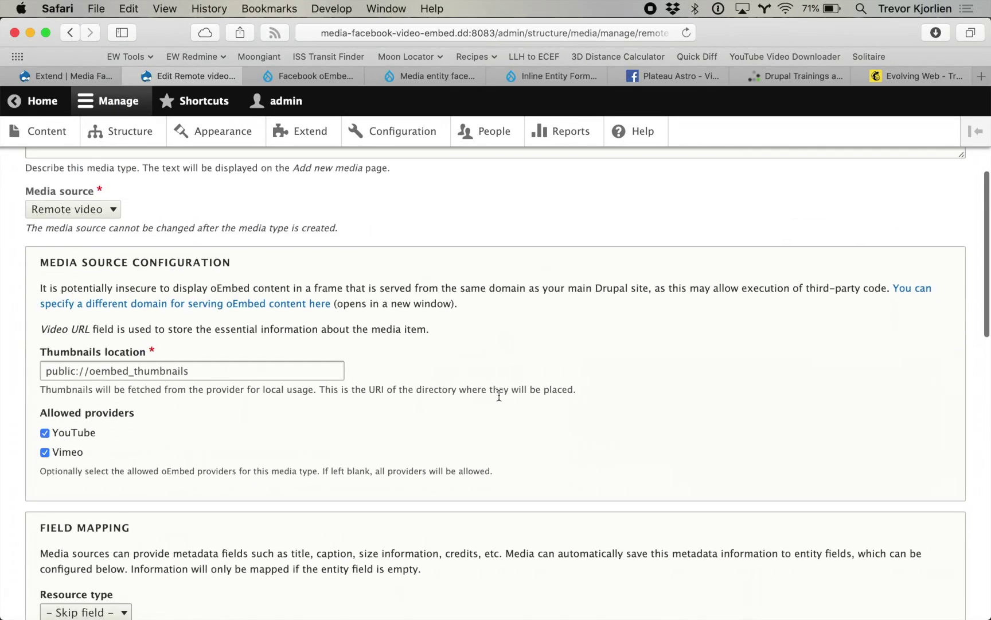
Return to the module list and install the selected Facebook oEmbed Support module
{"action": "left_click", "coordinate": [74, 74]}
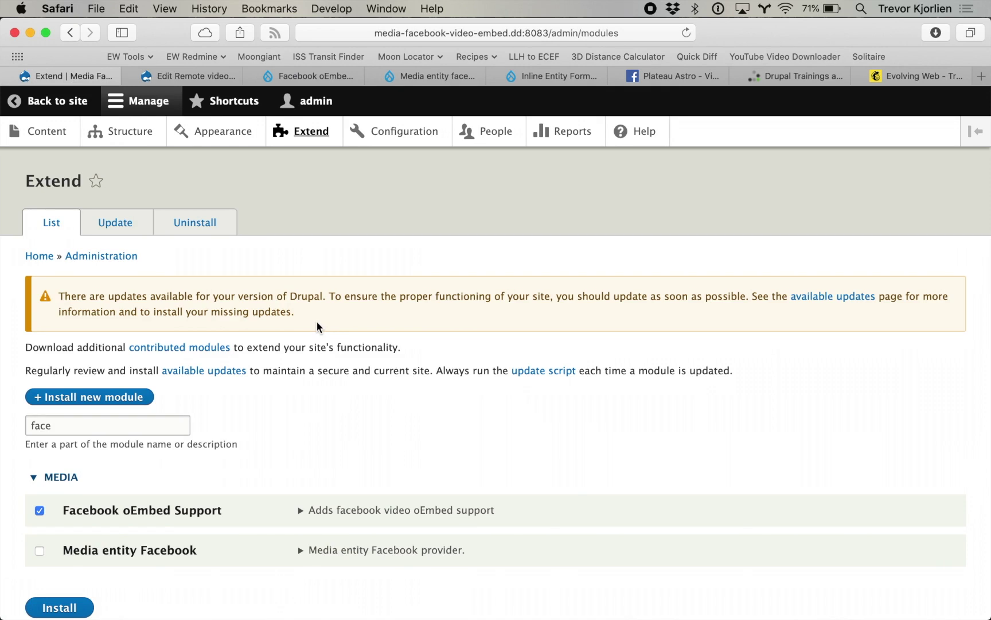
{"action": "scroll", "coordinate": [318, 327], "scroll_direction": "down", "scroll_amount": 2}
{"action": "left_click", "coordinate": [77, 540]}
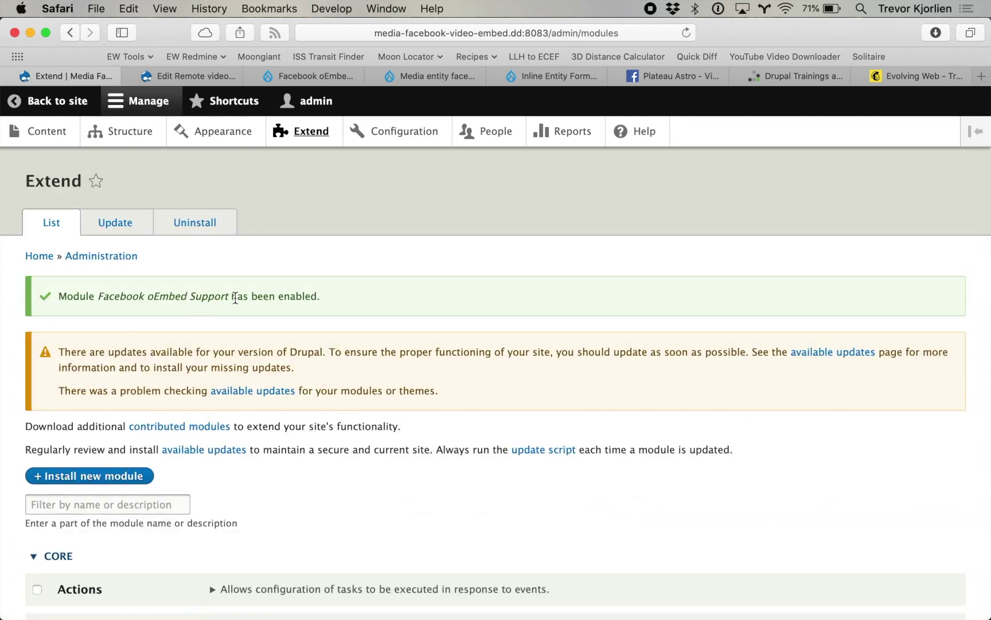
Reload the Remote video media type's edit form, allow Facebook as a provider alongside YouTube and Vimeo, and save the media type
{"action": "left_click", "coordinate": [182, 77]}
{"action": "scroll", "coordinate": [416, 255], "scroll_direction": "up", "scroll_amount": 5}
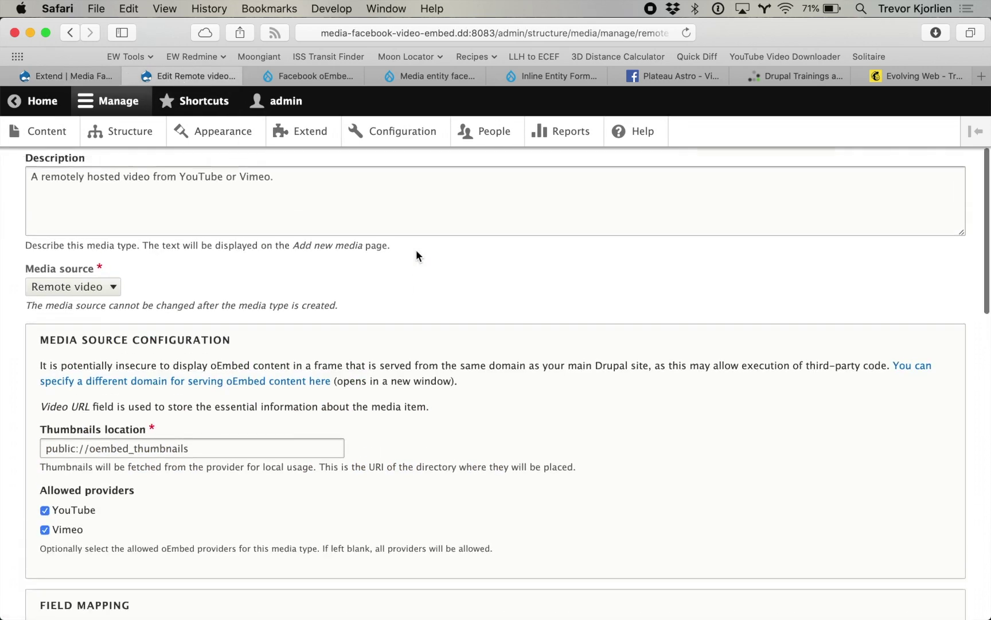
{"action": "scroll", "coordinate": [312, 172], "scroll_direction": "down", "scroll_amount": 6}
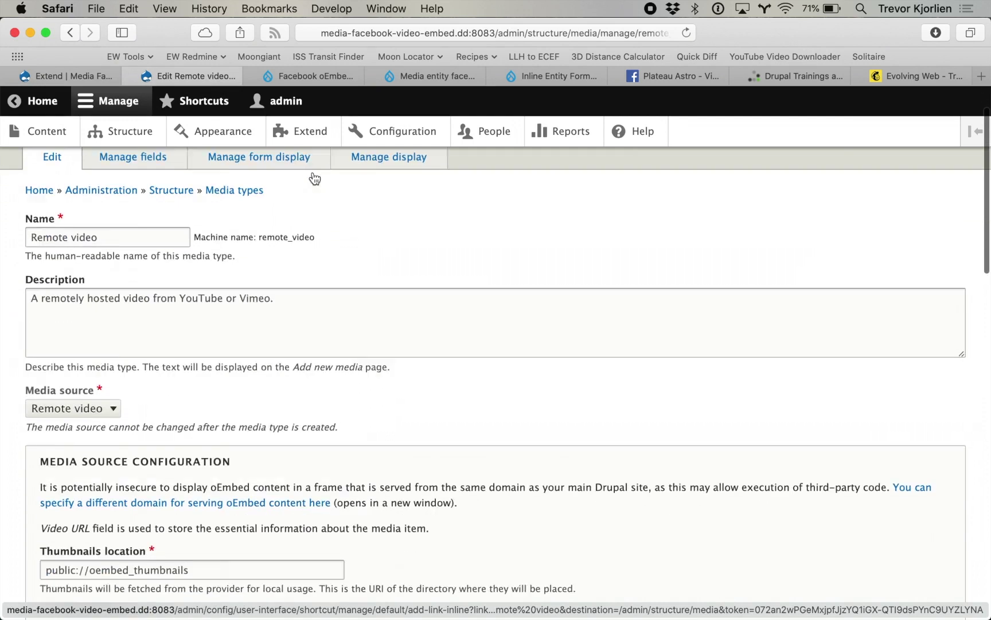
{"action": "left_click", "coordinate": [687, 32]}
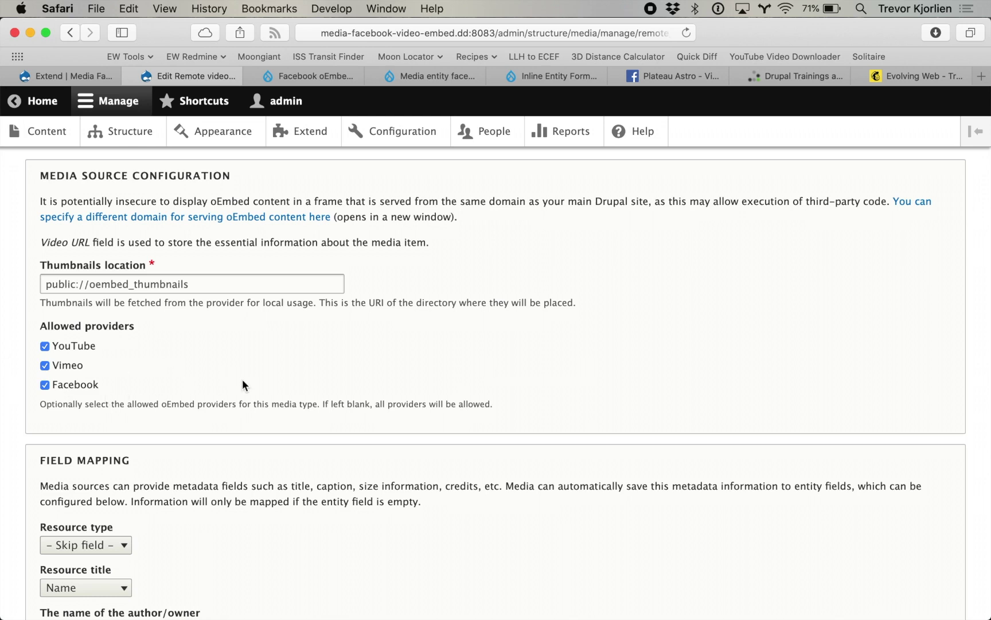
{"action": "left_click", "coordinate": [57, 392]}
{"action": "scroll", "coordinate": [57, 392], "scroll_direction": "down", "scroll_amount": 15}
{"action": "left_click", "coordinate": [64, 535]}
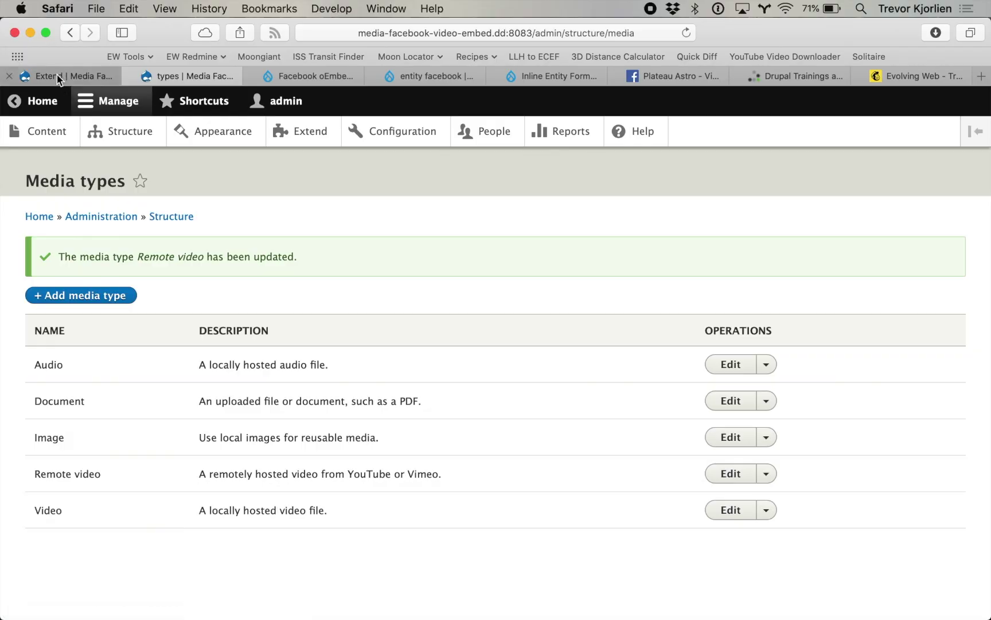
Open the field management of the Remote Video content type in the site's structure settings
{"action": "left_click", "coordinate": [57, 76]}
{"action": "left_click", "coordinate": [112, 131]}
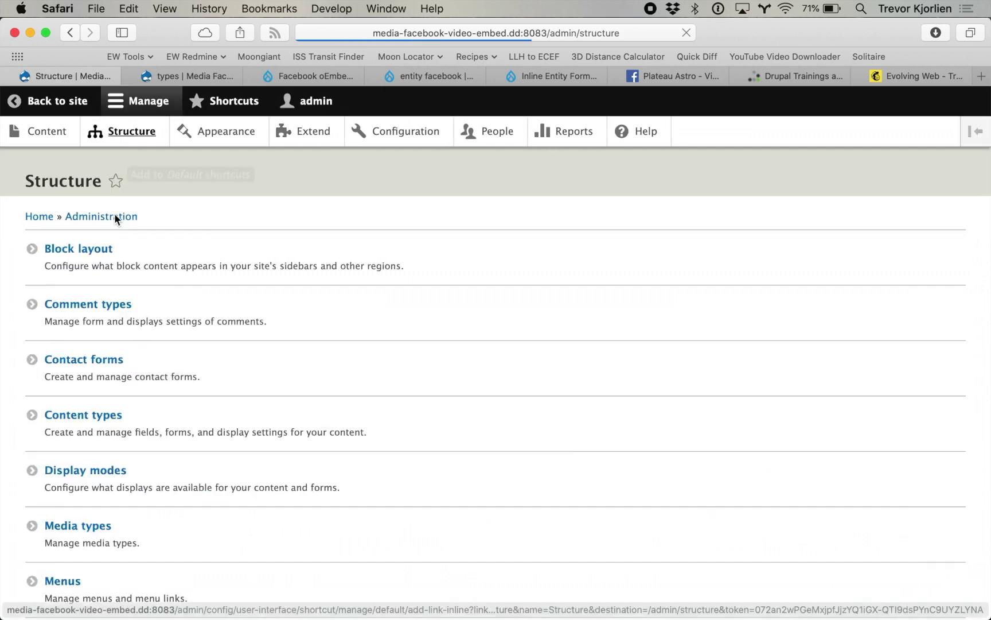
{"action": "left_click", "coordinate": [83, 417]}
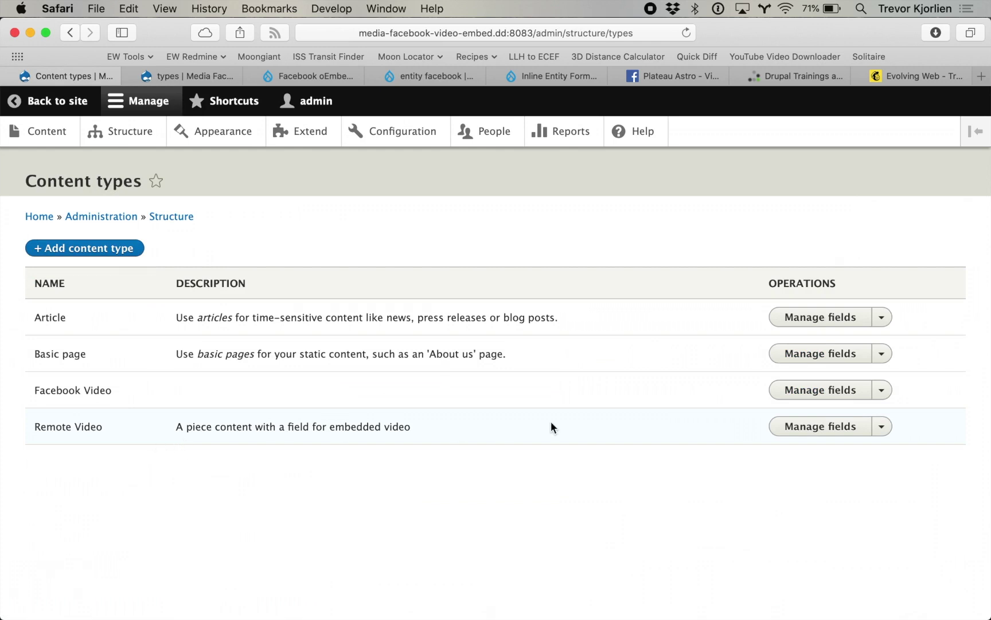
{"action": "left_click", "coordinate": [831, 426]}
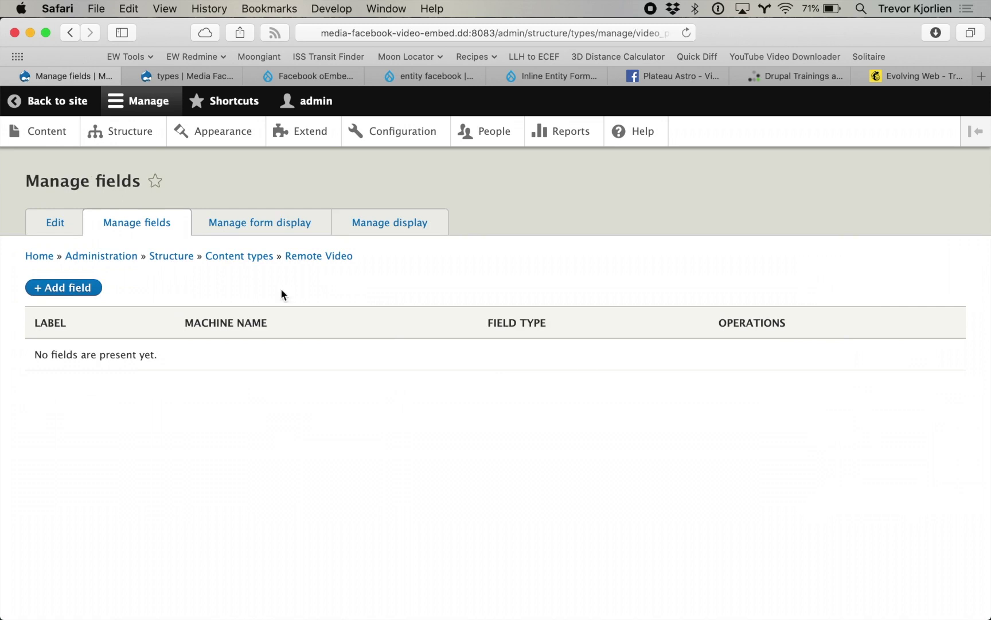
Add a new Media field labelled "Remote Video" to the content type, limited to 1 value, and save its field settings
{"action": "left_click", "coordinate": [46, 286]}
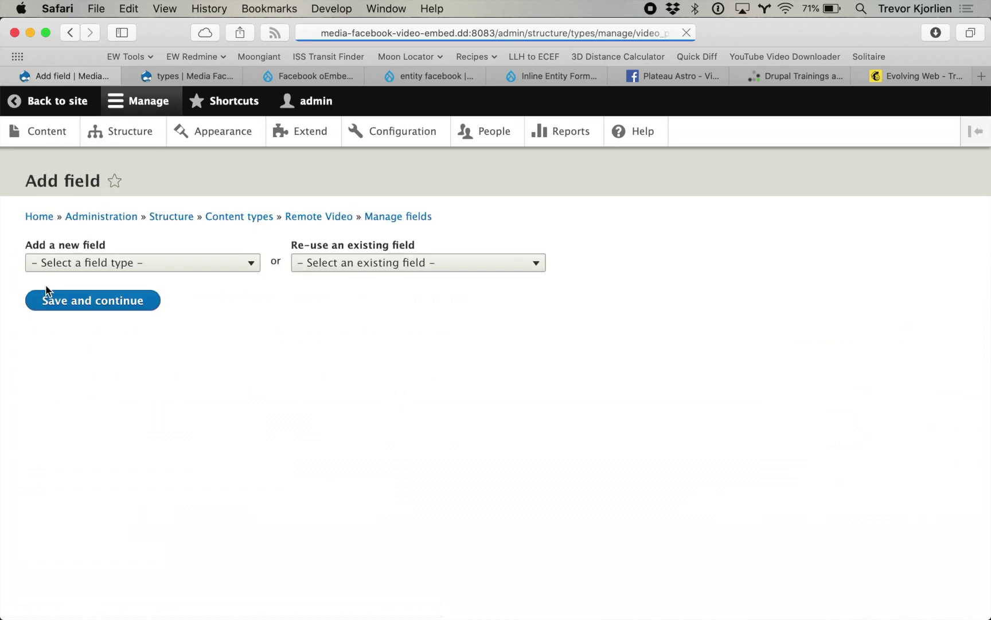
{"action": "left_click", "coordinate": [101, 264]}
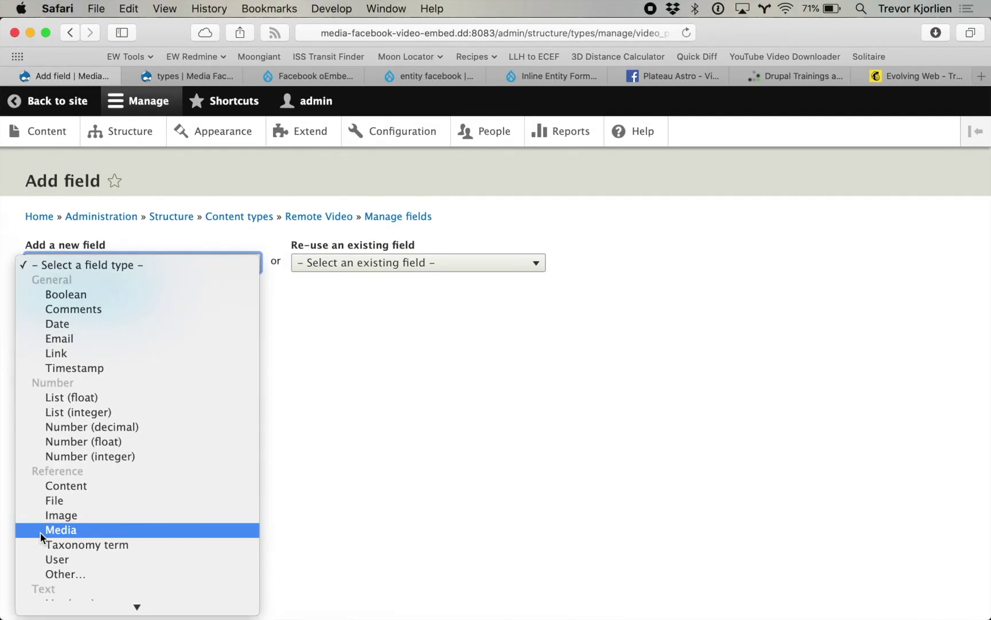
{"action": "left_click", "coordinate": [41, 534]}
{"action": "left_click", "coordinate": [71, 359]}
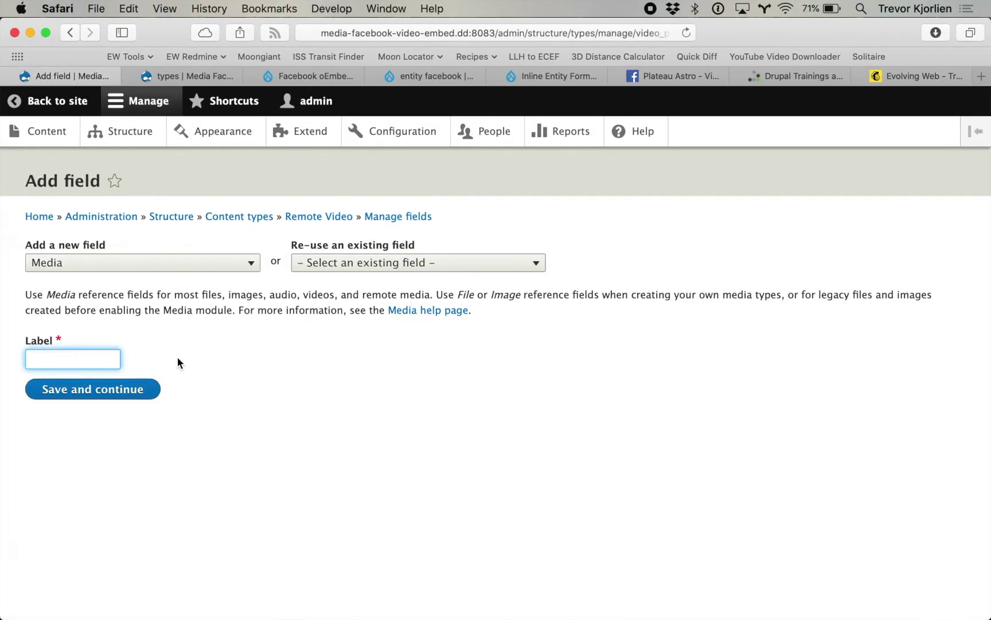
{"action": "type", "text": "Remote Vid"}
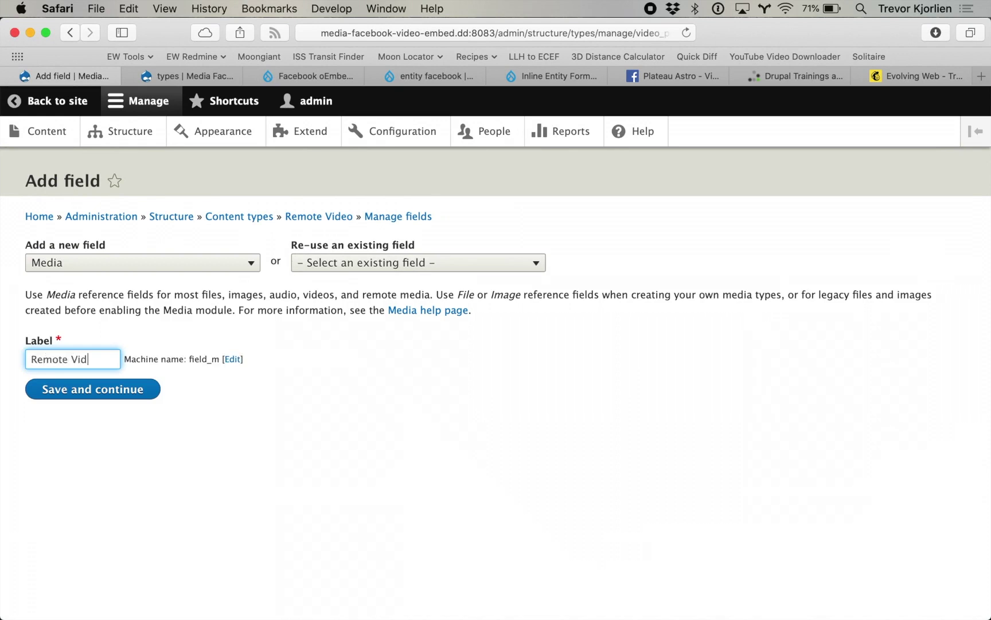
{"action": "type", "text": "eo"}
{"action": "left_click", "coordinate": [412, 380]}
{"action": "left_click", "coordinate": [116, 389]}
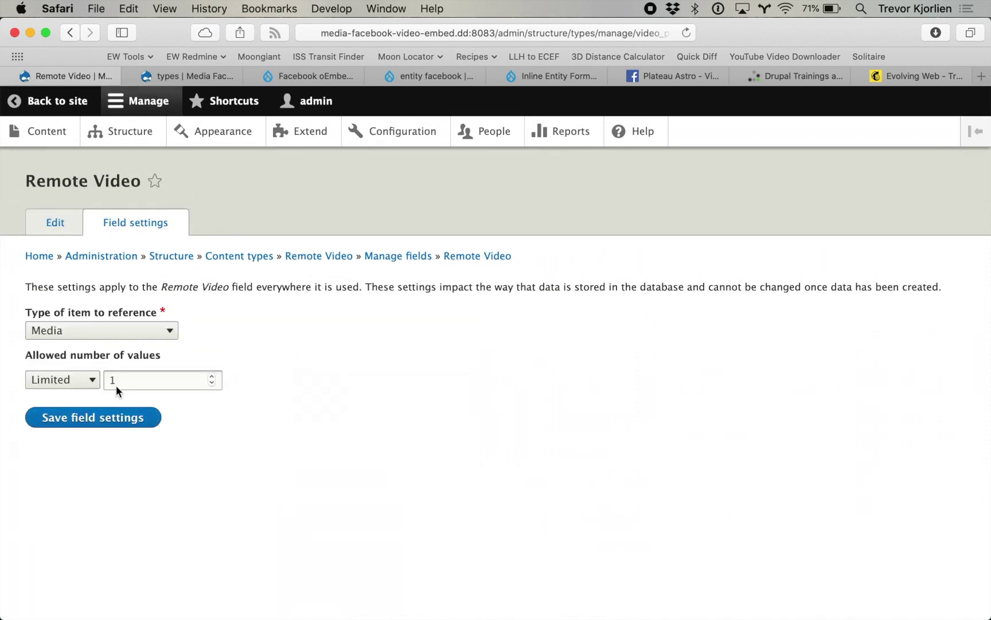
{"action": "left_click", "coordinate": [85, 418]}
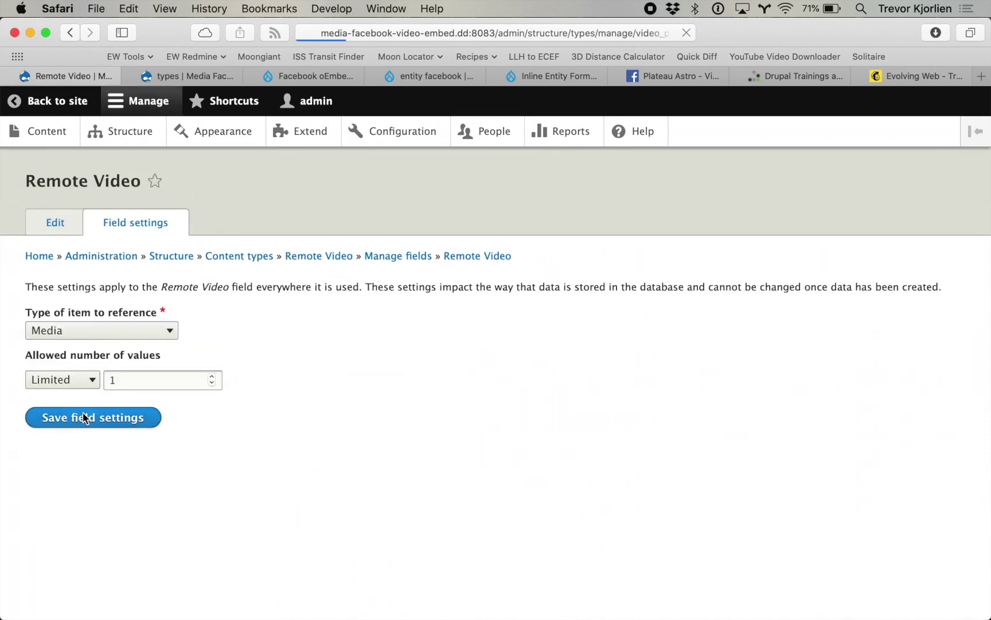
Restrict the new field's reference type to the Remote video media type and save the settings
{"action": "scroll", "coordinate": [84, 416], "scroll_direction": "down", "scroll_amount": 8}
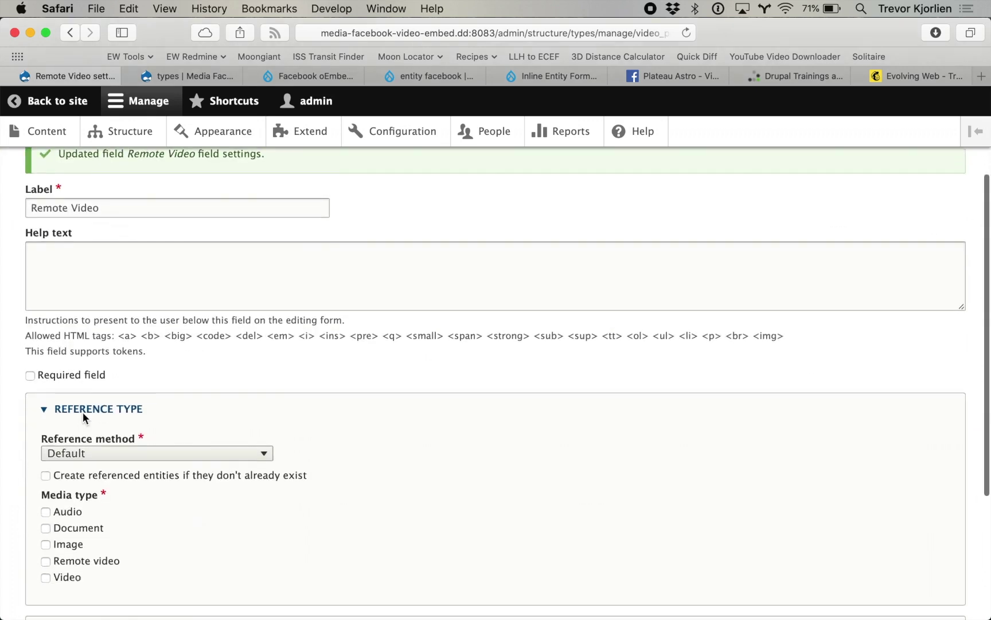
{"action": "scroll", "coordinate": [83, 415], "scroll_direction": "down", "scroll_amount": 2}
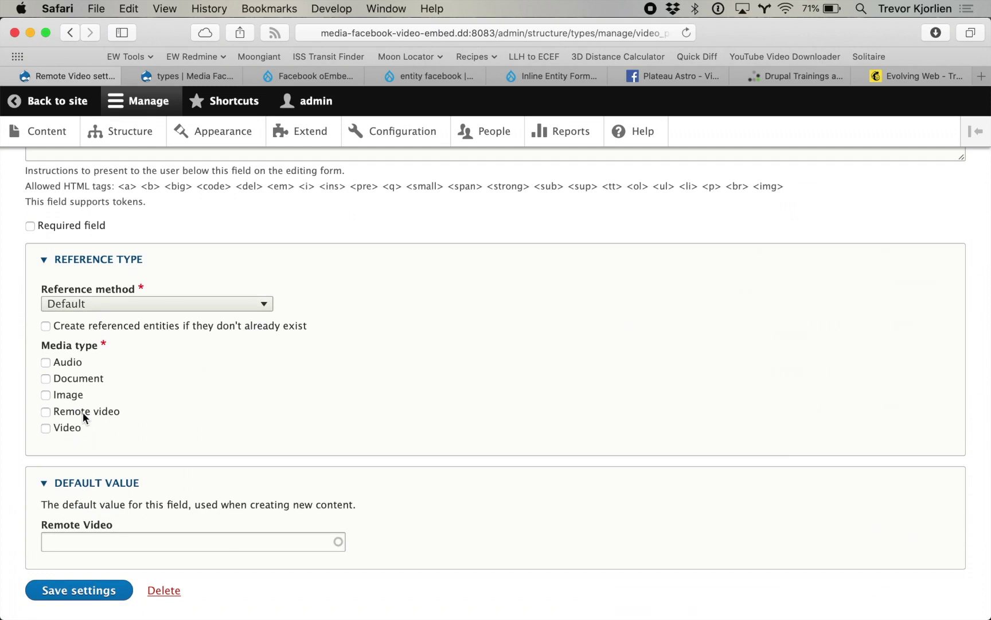
{"action": "scroll", "coordinate": [38, 412], "scroll_direction": "up", "scroll_amount": 5}
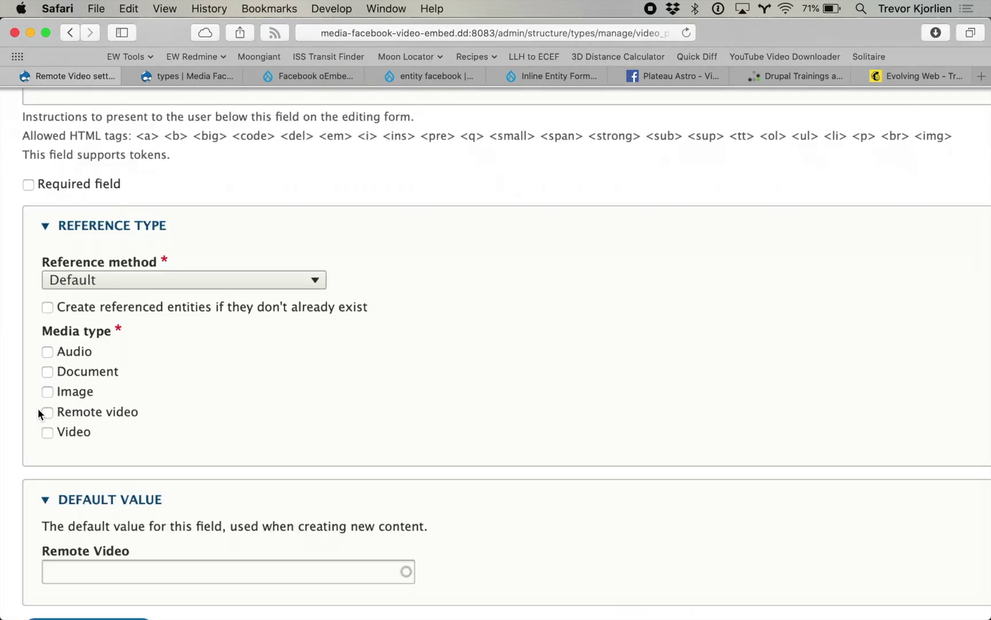
{"action": "left_click", "coordinate": [59, 418]}
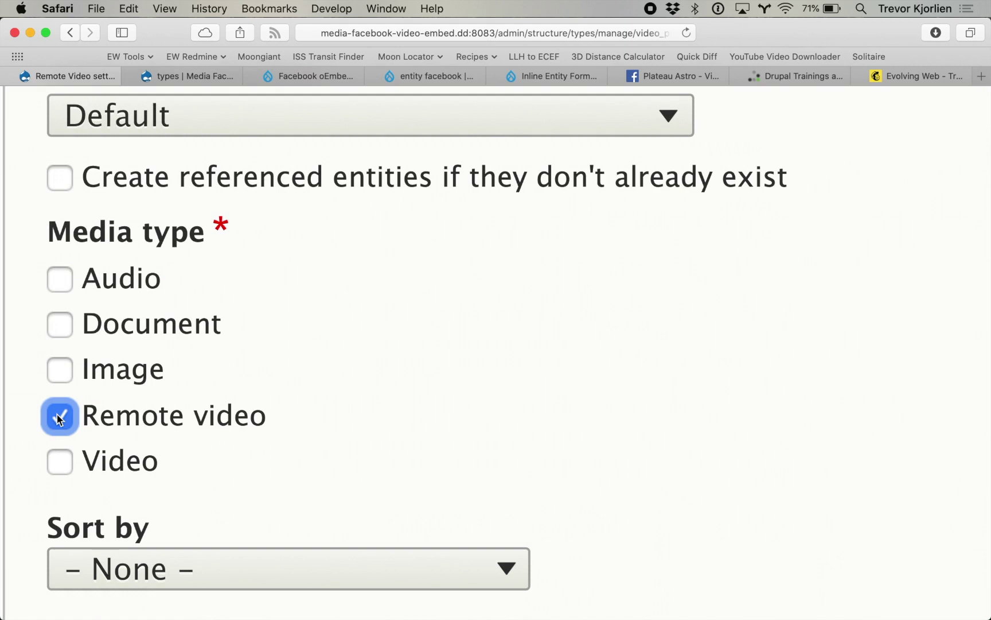
{"action": "scroll", "coordinate": [59, 419], "scroll_direction": "down", "scroll_amount": 5}
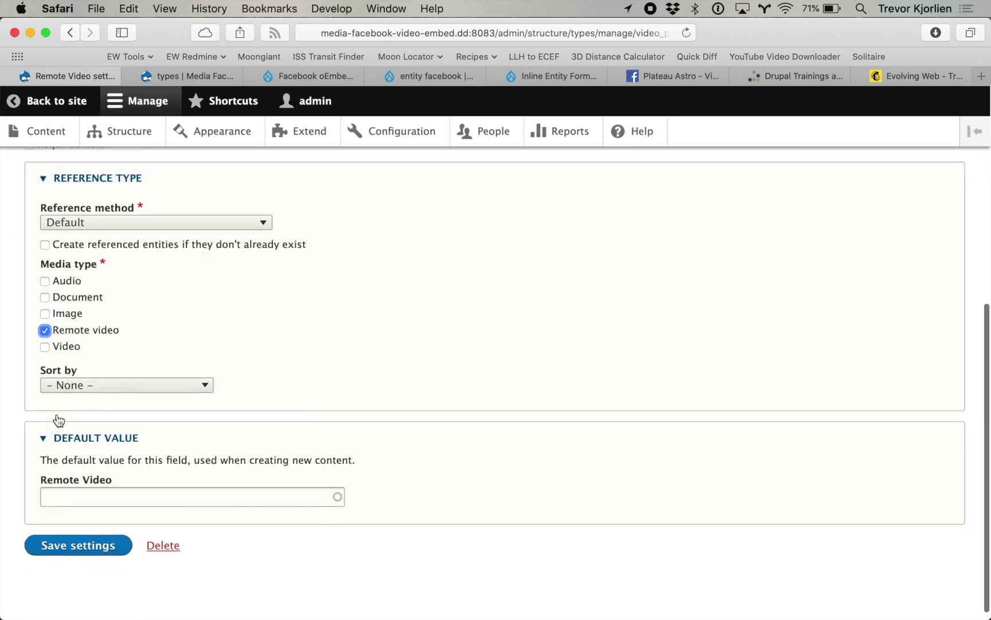
{"action": "left_click", "coordinate": [81, 545]}
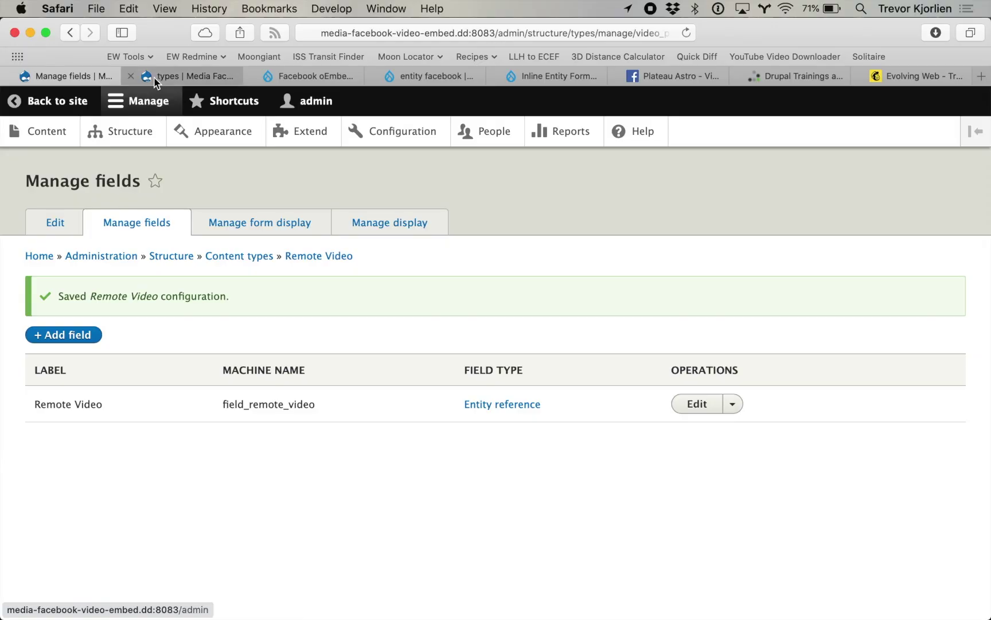
Start a new Remote Video content item from the second site tab and check its title and existing-media fields
{"action": "left_click", "coordinate": [159, 79]}
{"action": "left_click", "coordinate": [60, 131]}
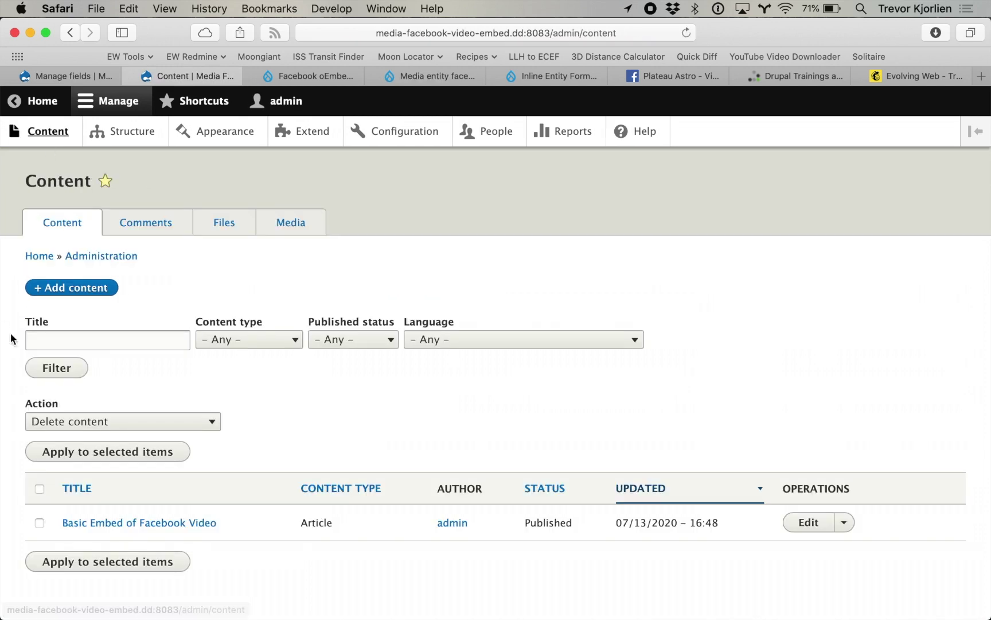
{"action": "left_click", "coordinate": [86, 288]}
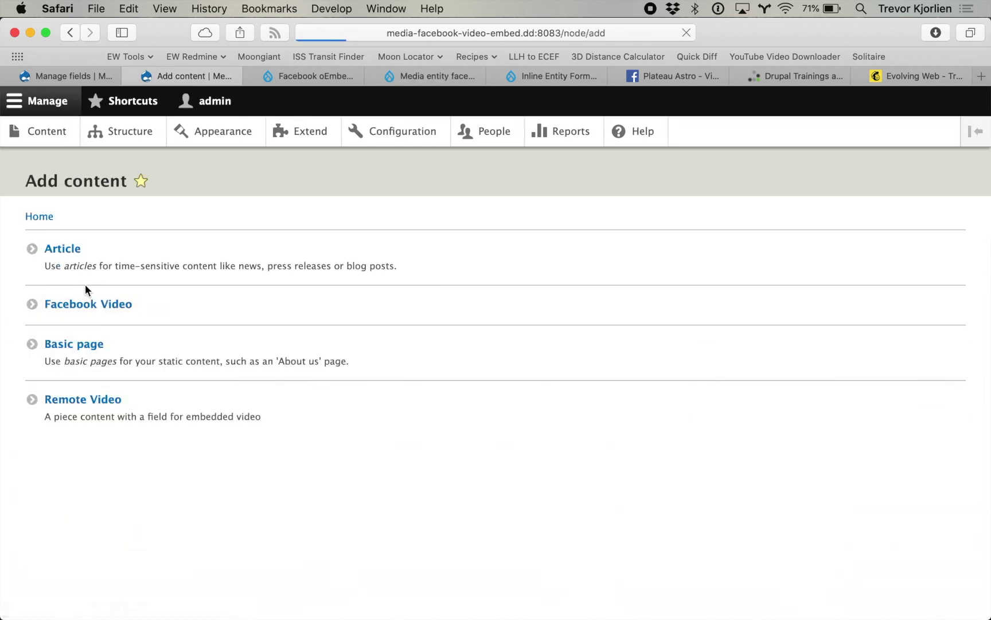
{"action": "left_click", "coordinate": [77, 398]}
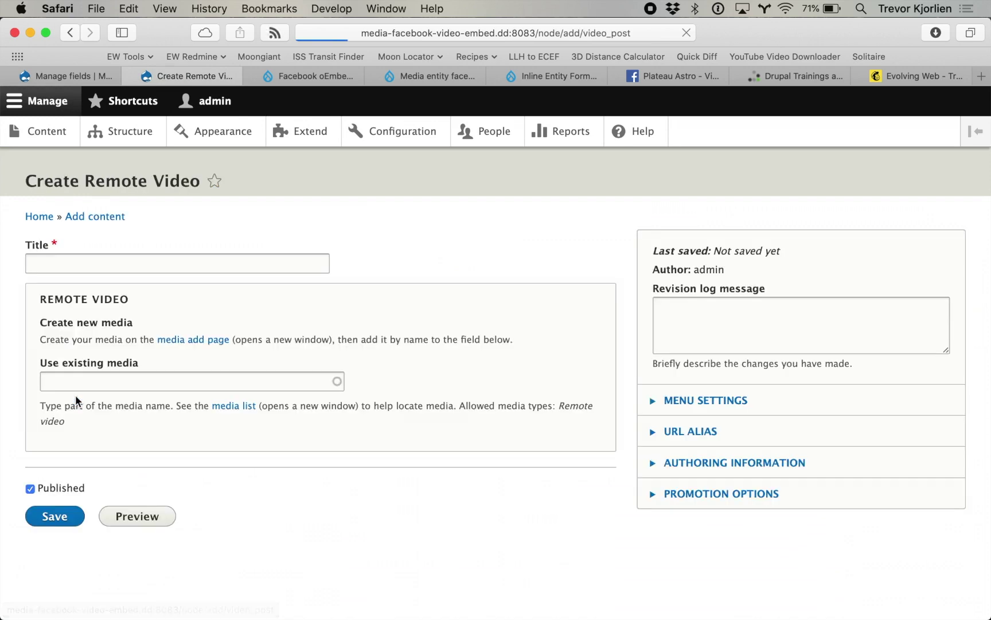
{"action": "left_click", "coordinate": [66, 265]}
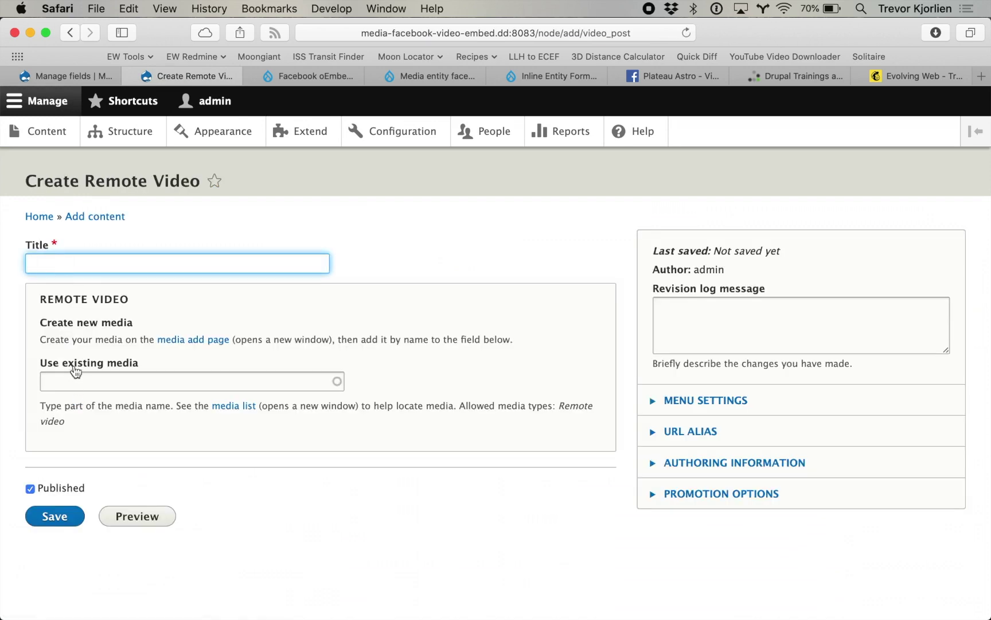
{"action": "left_click", "coordinate": [102, 381]}
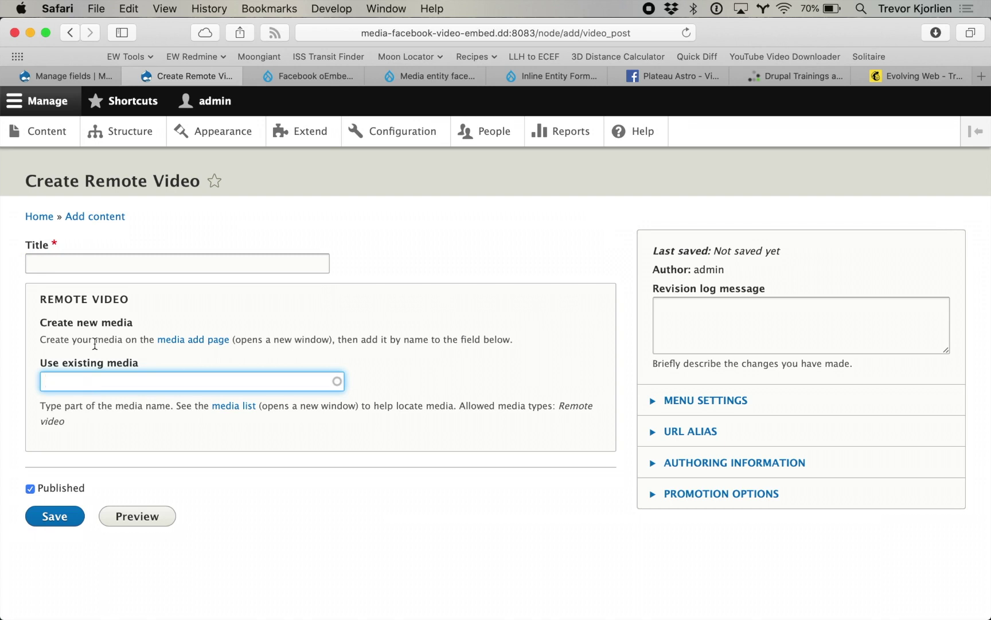
Open the media add page in a new browser tab and start a new Remote video media item
{"action": "left_click", "coordinate": [195, 340], "text": "super"}
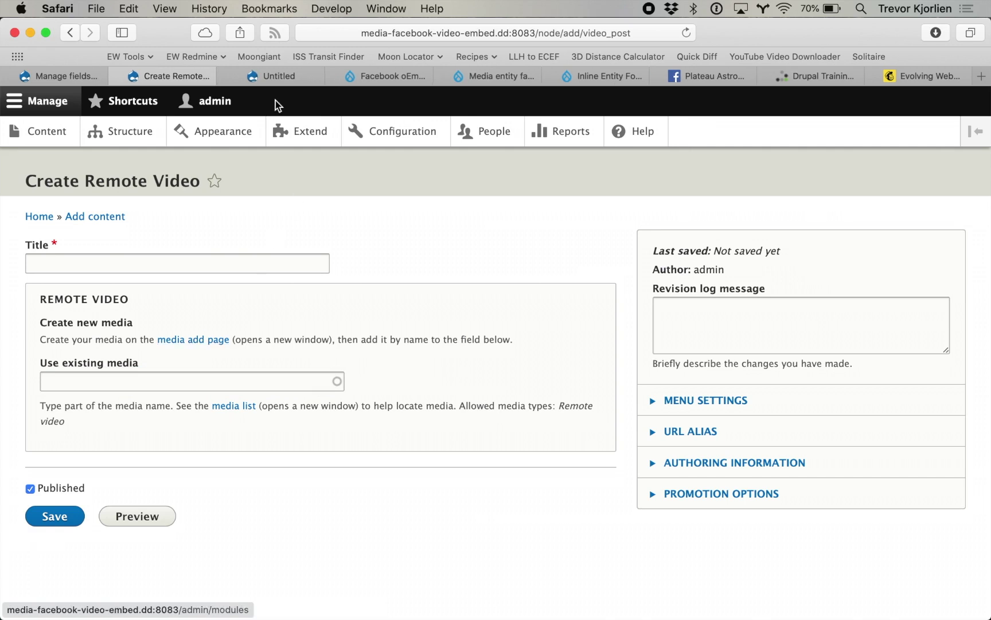
{"action": "left_click", "coordinate": [274, 80]}
{"action": "left_click", "coordinate": [141, 271]}
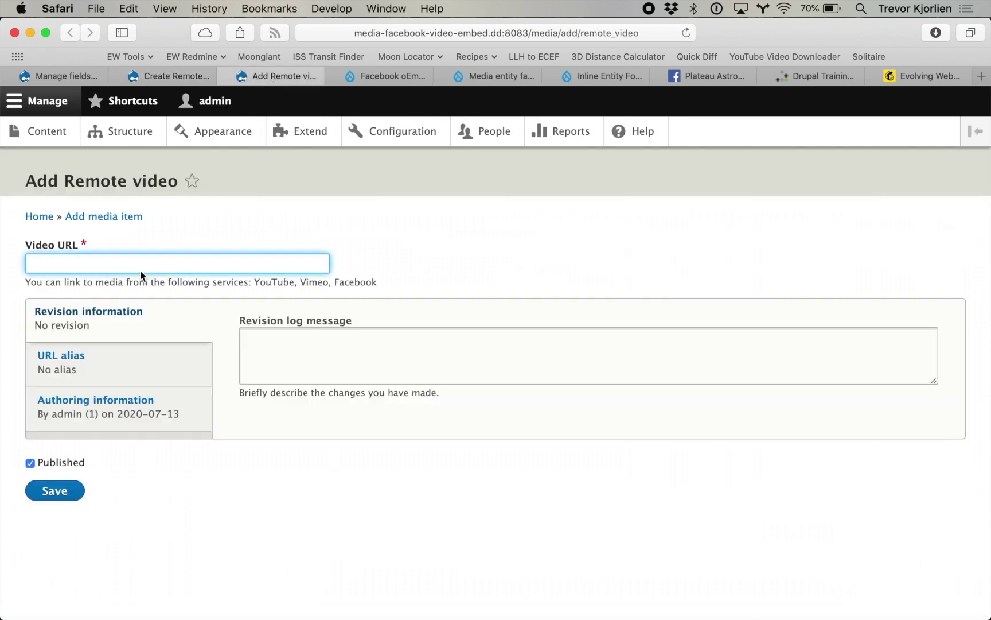
Copy the Plateau Astro video's page address from Facebook and paste it as the Video URL of the new media item
{"action": "left_click", "coordinate": [708, 82]}
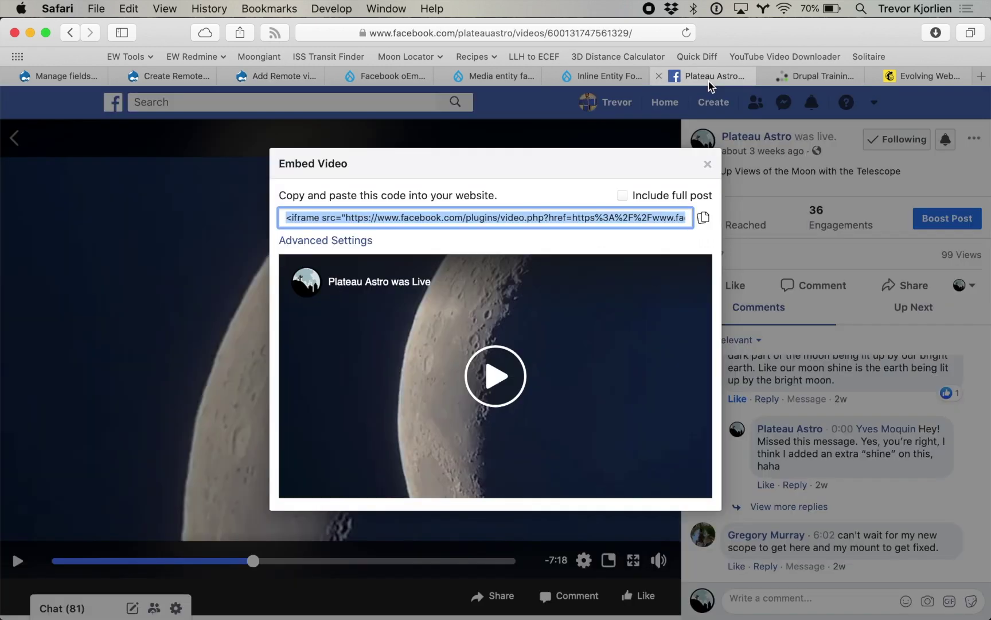
{"action": "left_click", "coordinate": [708, 164]}
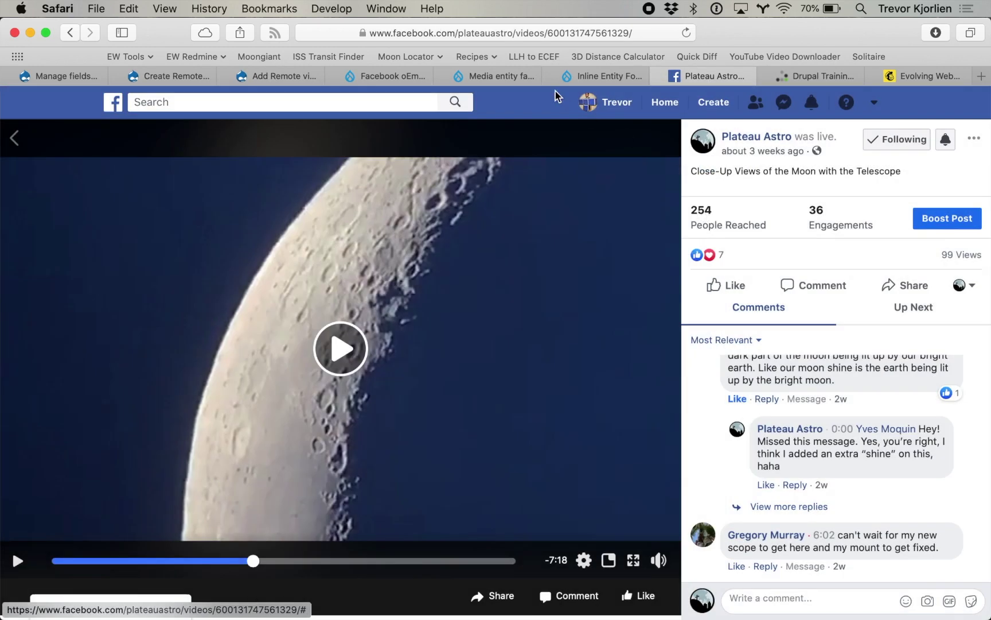
{"action": "left_click", "coordinate": [492, 34]}
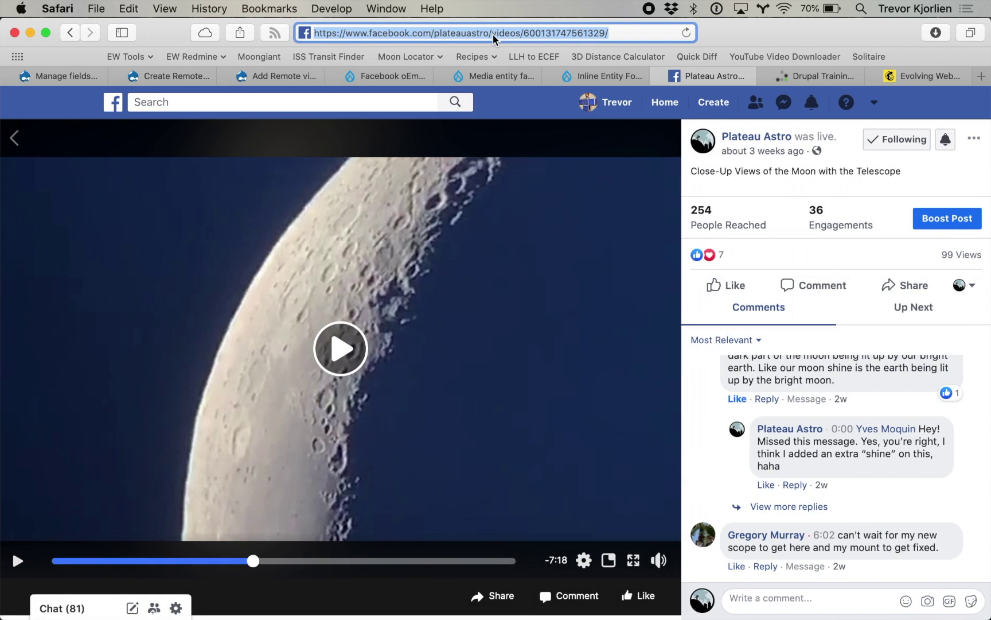
{"action": "key", "text": "super+c"}
{"action": "left_click", "coordinate": [289, 80]}
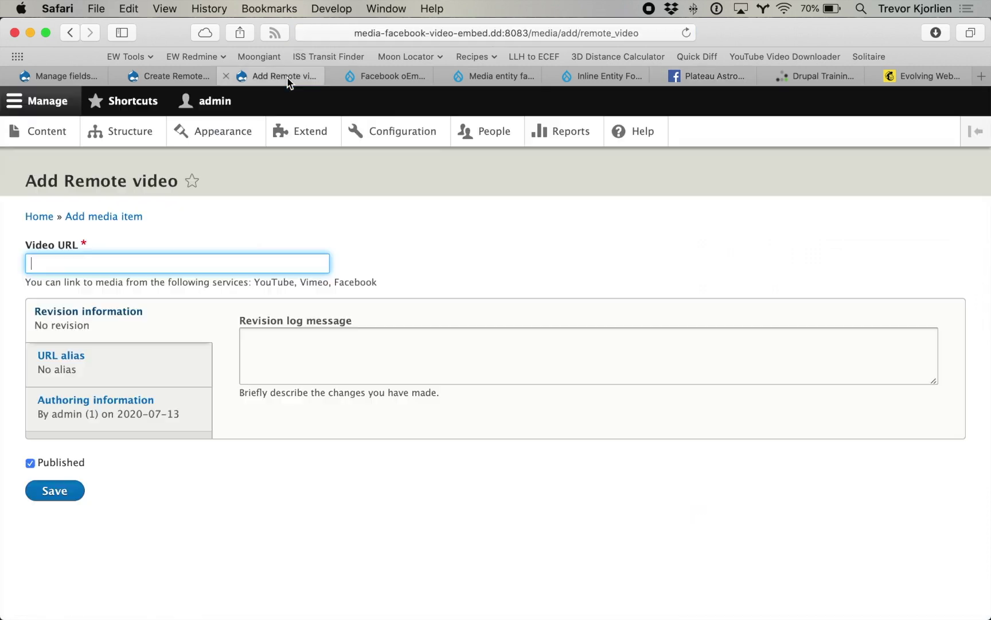
{"action": "key", "text": "super+v"}
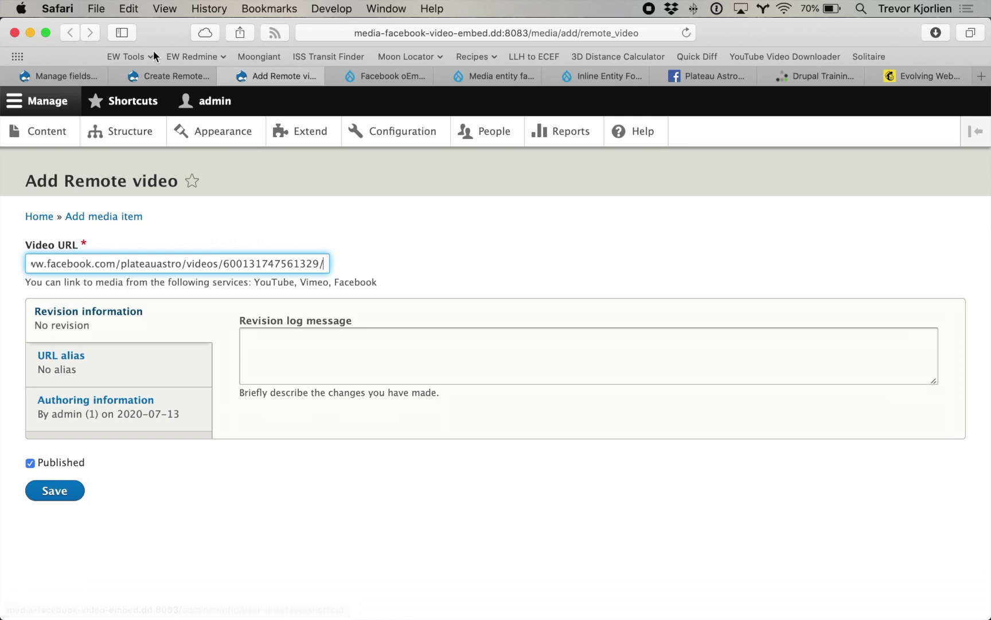
Read the Inline Entity Form module's description on its drupal.org project page
{"action": "left_click", "coordinate": [161, 81]}
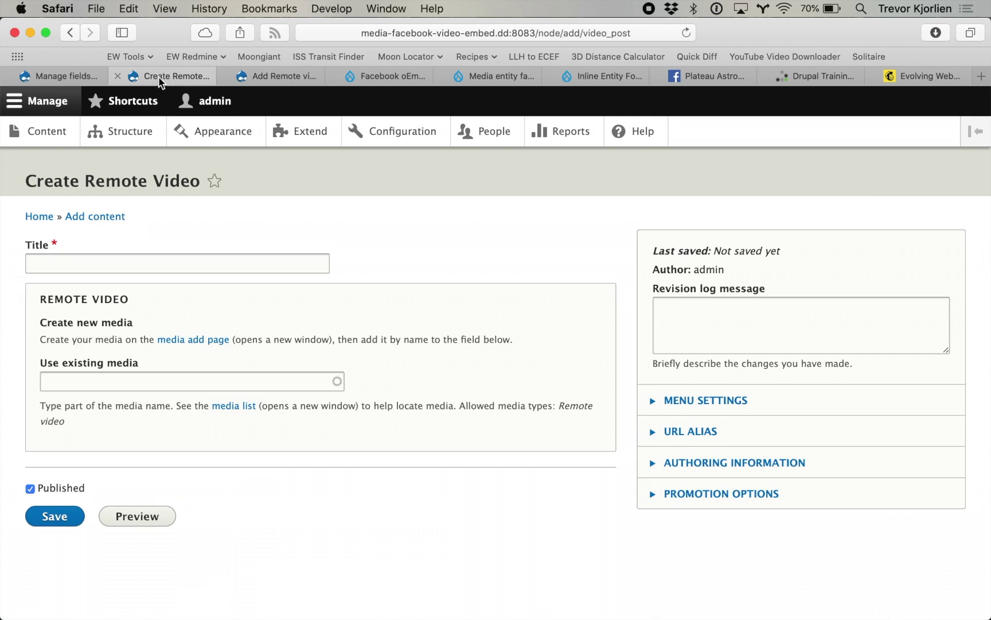
{"action": "left_click", "coordinate": [609, 78]}
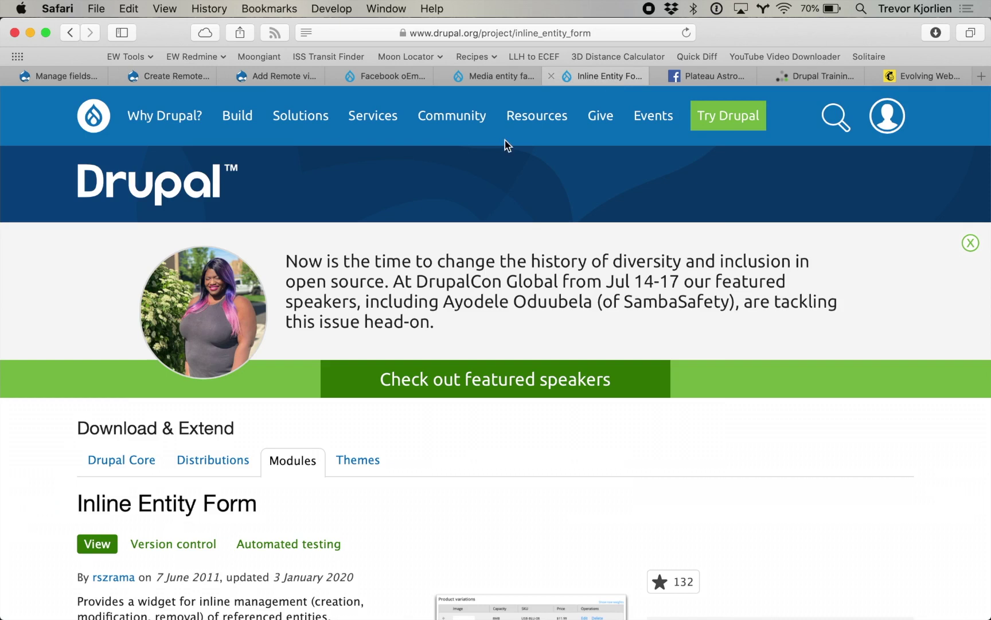
{"action": "scroll", "coordinate": [49, 469], "scroll_direction": "down", "scroll_amount": 10}
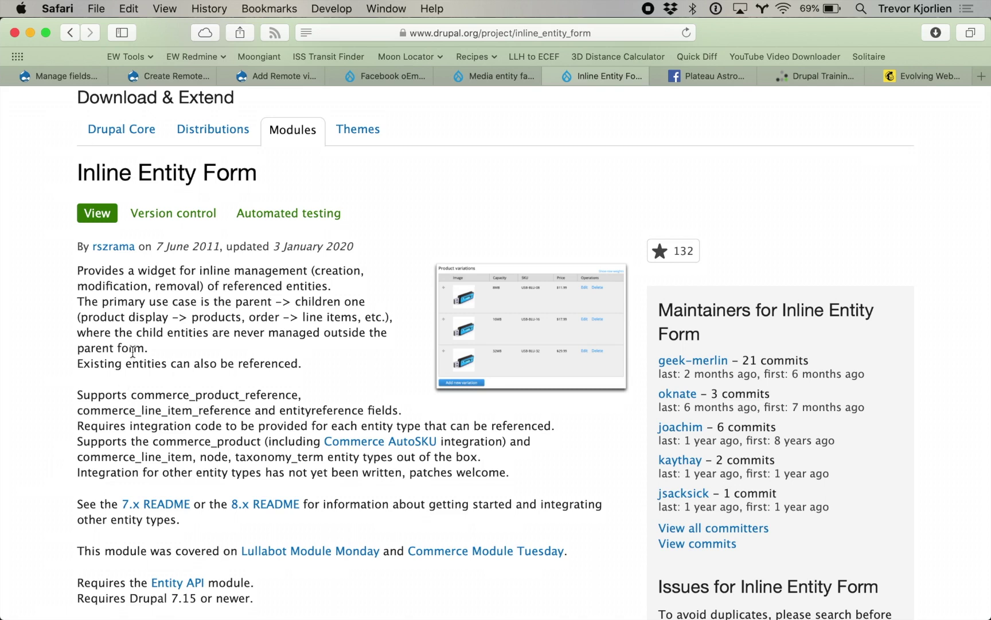
Find the Inline Entity Form module in the site's module list by filtering for "inline", and install it
{"action": "left_click", "coordinate": [67, 80]}
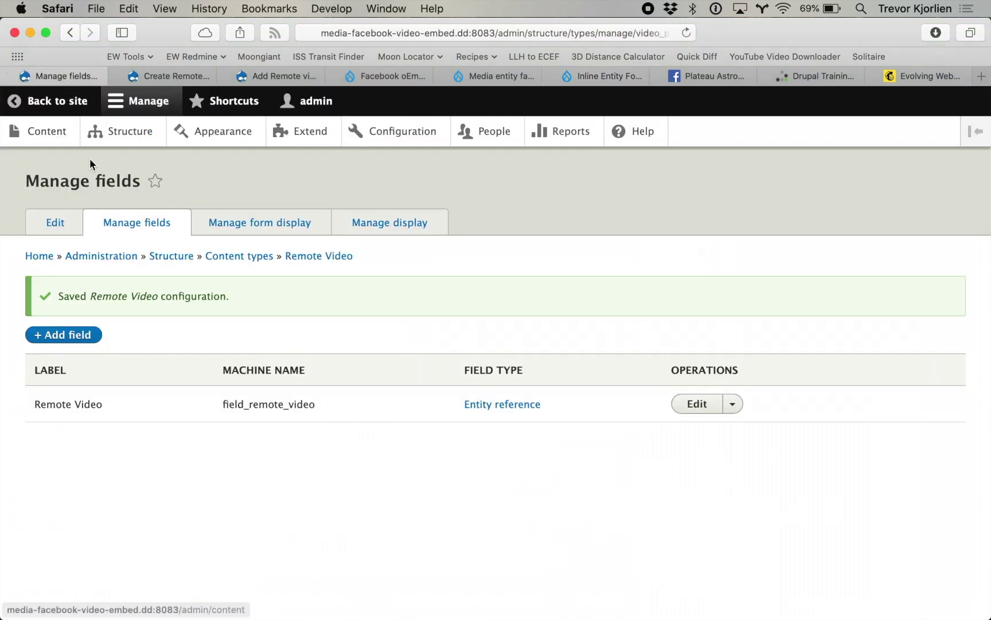
{"action": "left_click", "coordinate": [289, 133]}
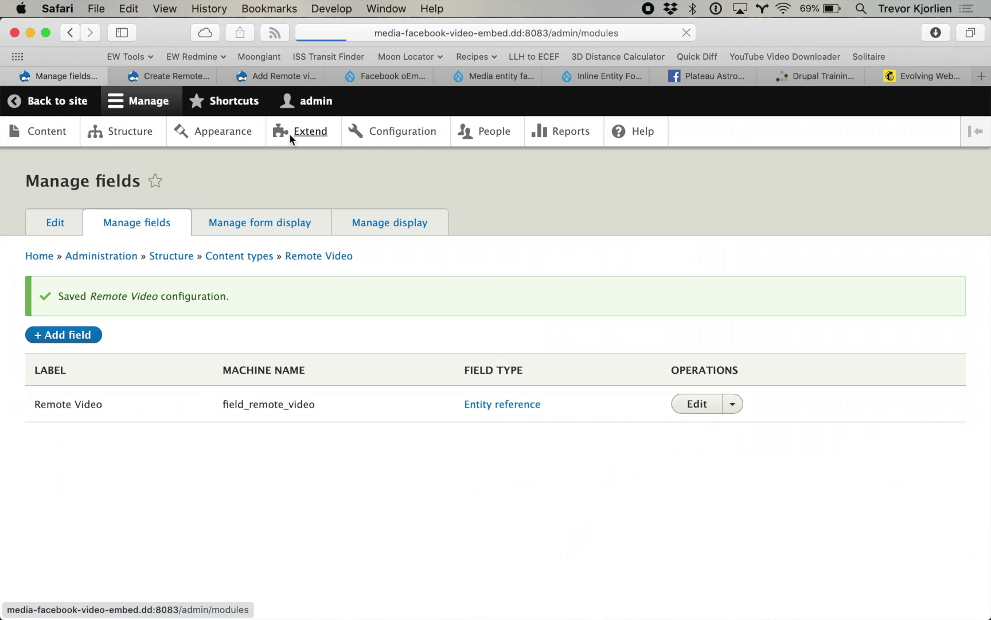
{"action": "left_click", "coordinate": [119, 448]}
{"action": "type", "text": "inline"}
{"action": "scroll", "coordinate": [32, 517], "scroll_direction": "down", "scroll_amount": 5}
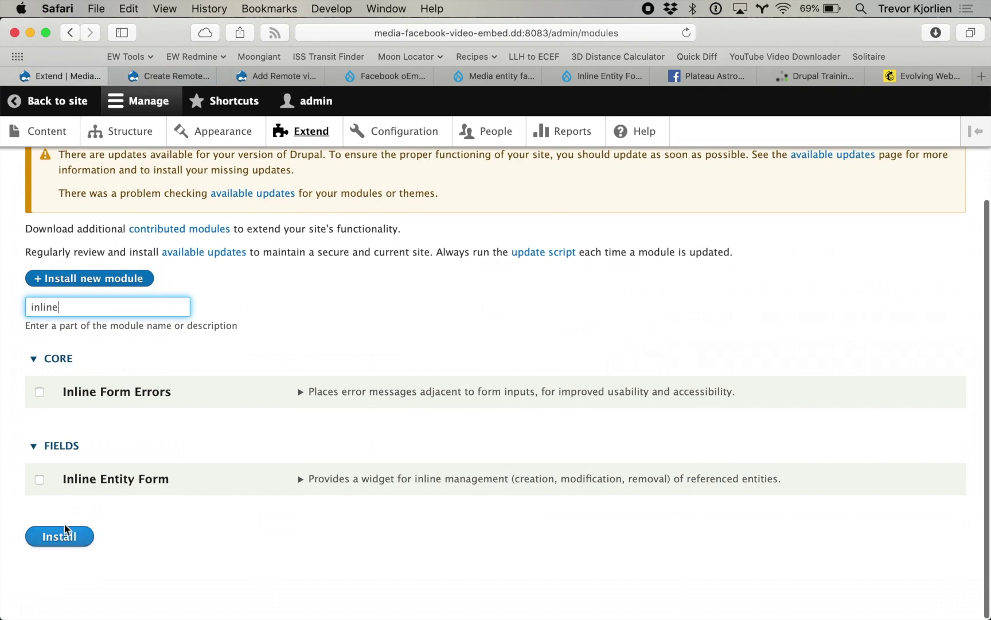
{"action": "left_click", "coordinate": [40, 479]}
{"action": "left_click", "coordinate": [52, 545]}
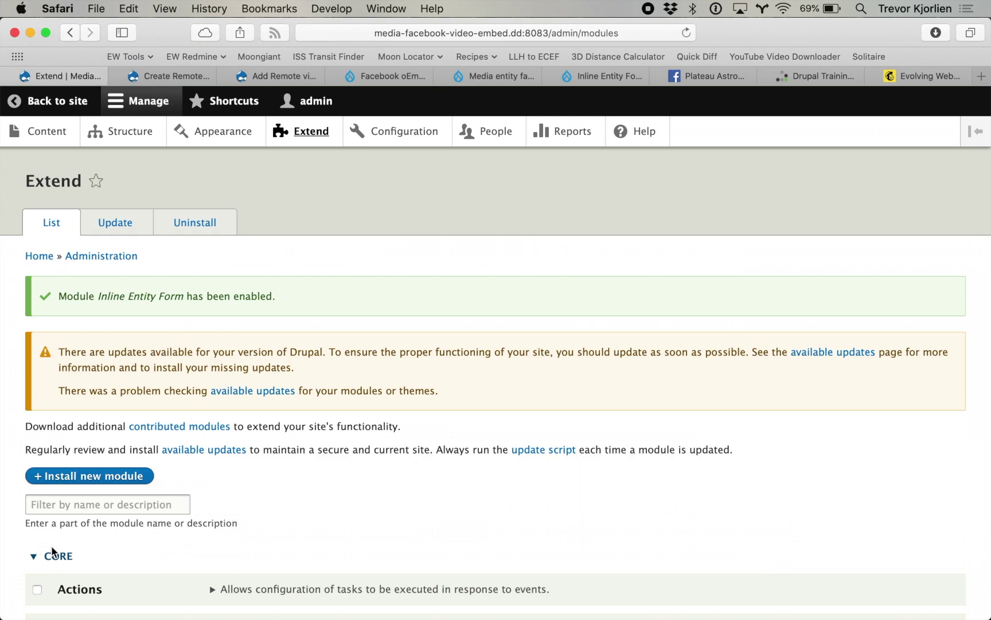
Open the form display settings of the Remote Video content type
{"action": "left_click", "coordinate": [121, 139]}
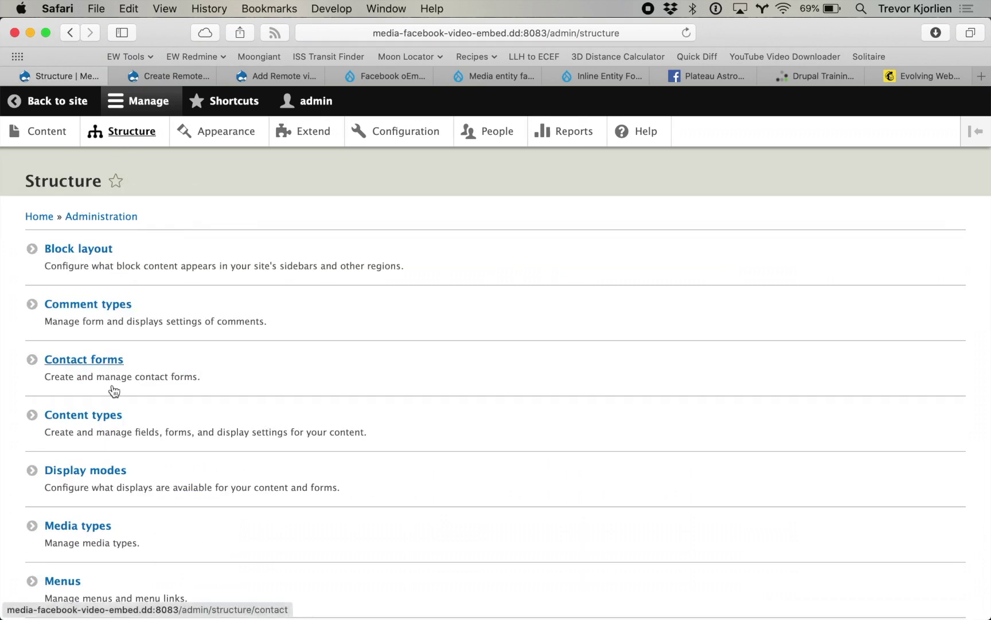
{"action": "left_click", "coordinate": [94, 418]}
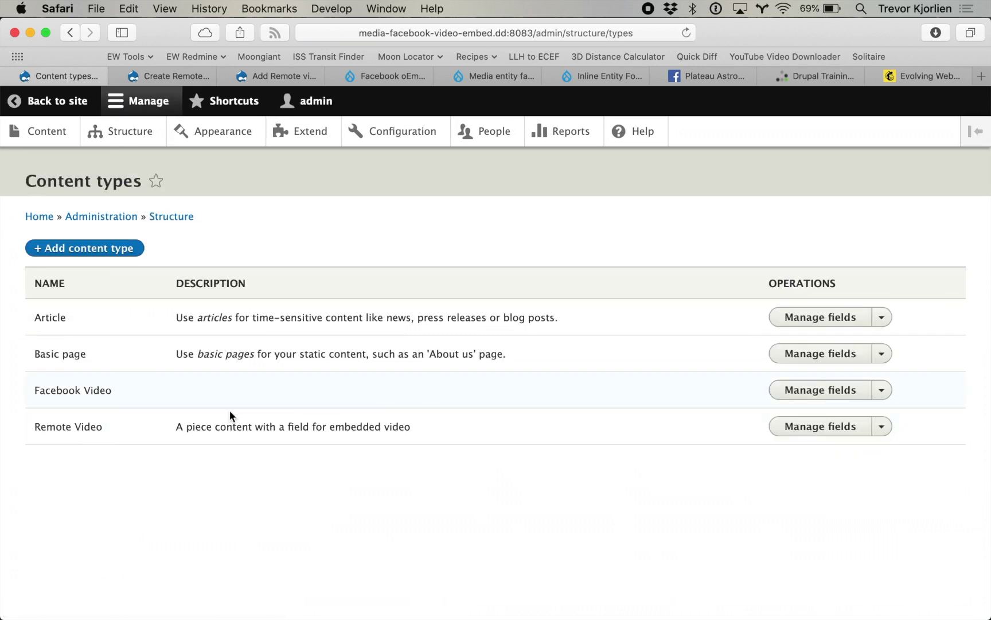
{"action": "left_click", "coordinate": [883, 432]}
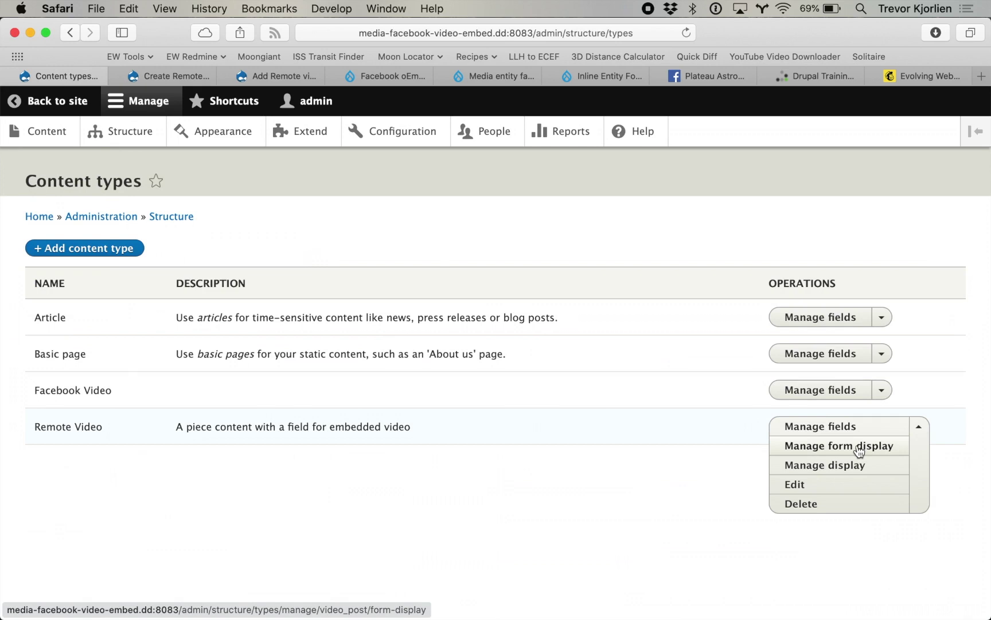
{"action": "left_click", "coordinate": [857, 448]}
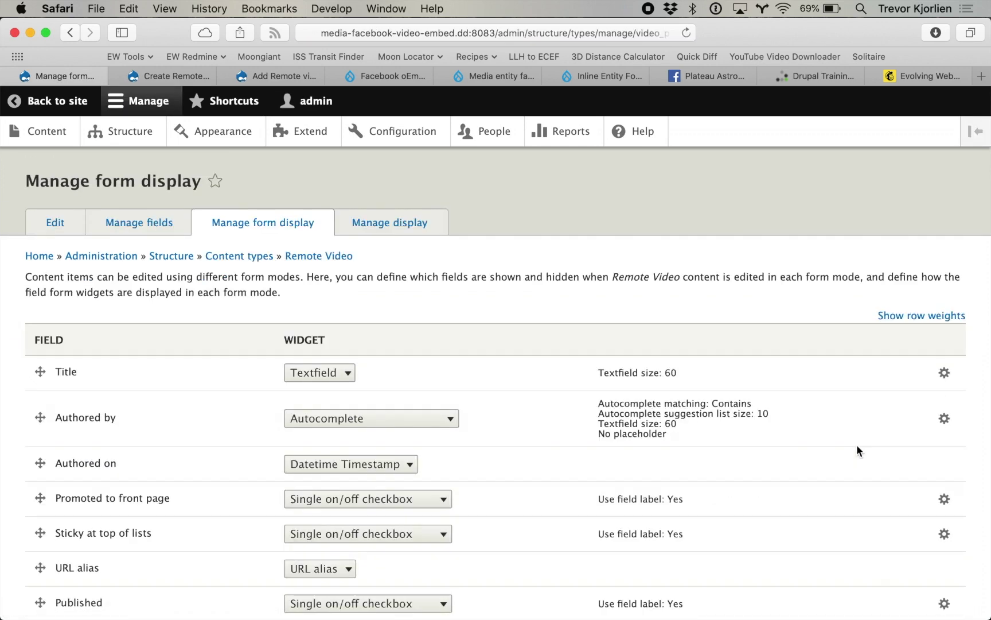
Change the Remote Video field's widget to "Inline entity form – Simple" and save the form display
{"action": "scroll", "coordinate": [857, 445], "scroll_direction": "down", "scroll_amount": 5}
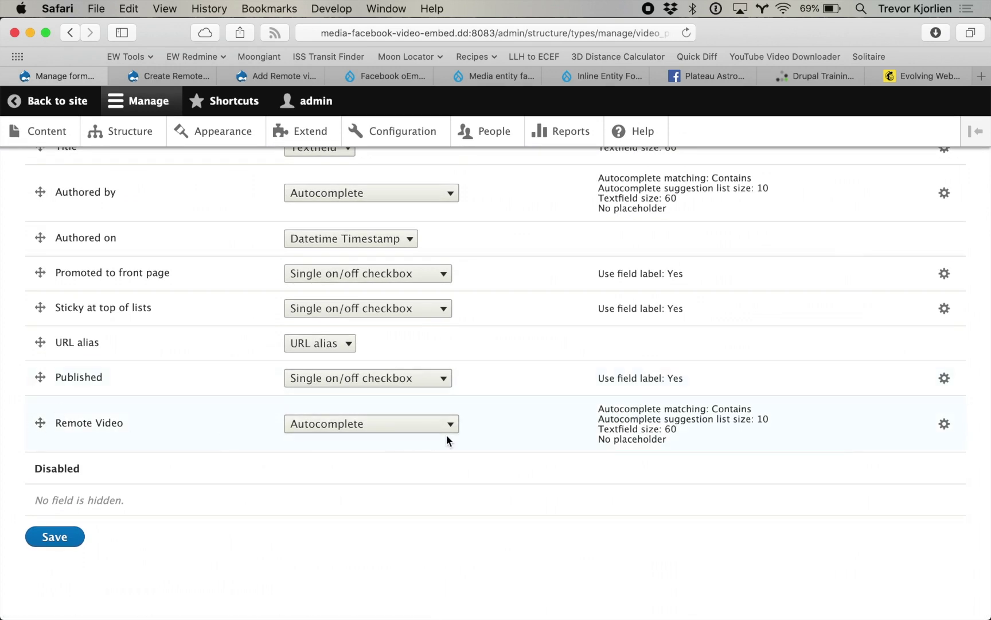
{"action": "left_click", "coordinate": [414, 425]}
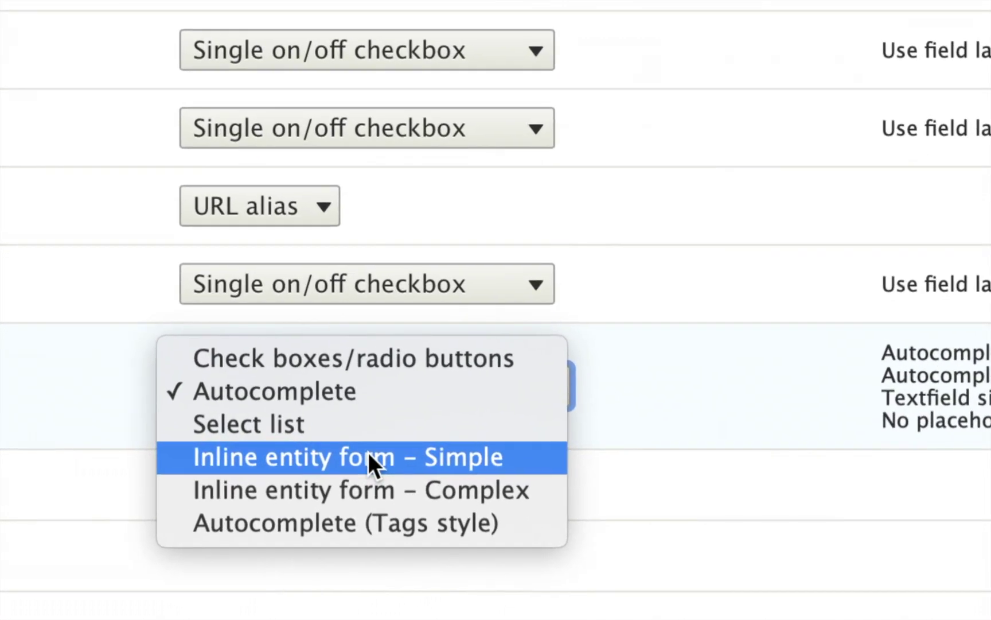
{"action": "left_click", "coordinate": [369, 453]}
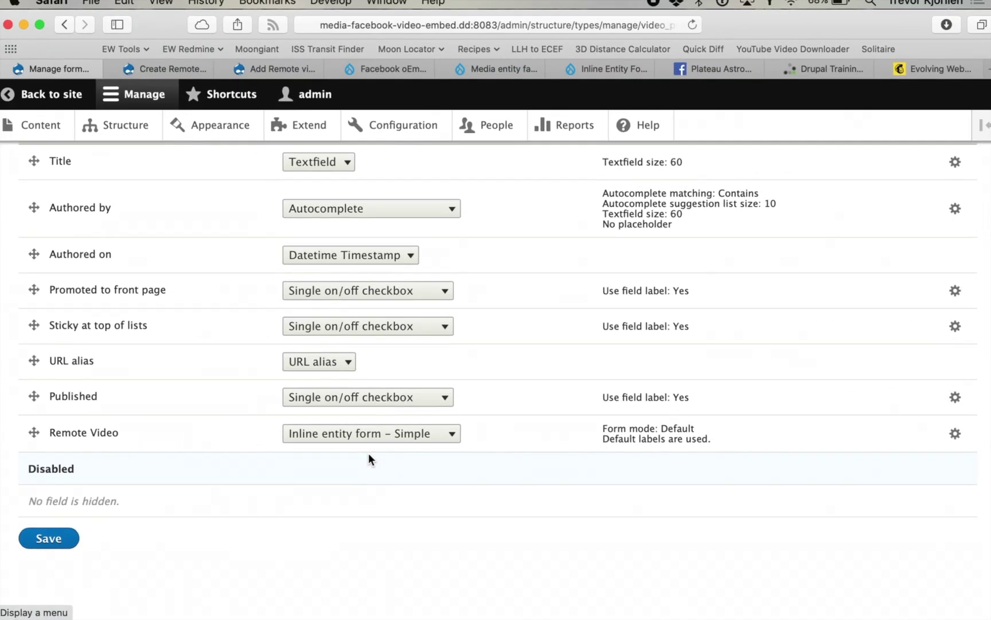
{"action": "scroll", "coordinate": [627, 442], "scroll_direction": "up", "scroll_amount": 3}
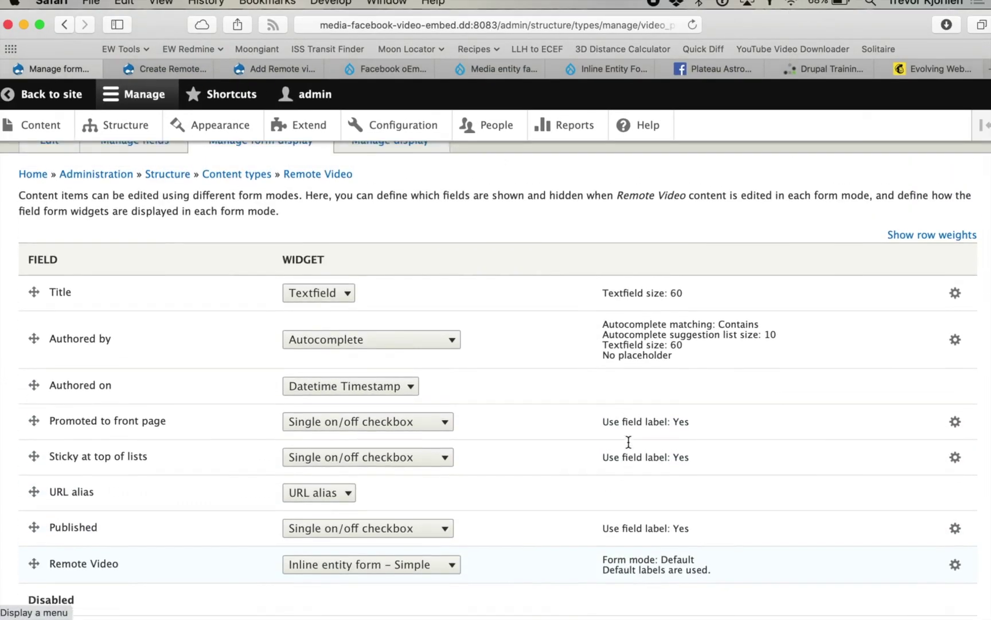
{"action": "scroll", "coordinate": [628, 442], "scroll_direction": "down", "scroll_amount": 3}
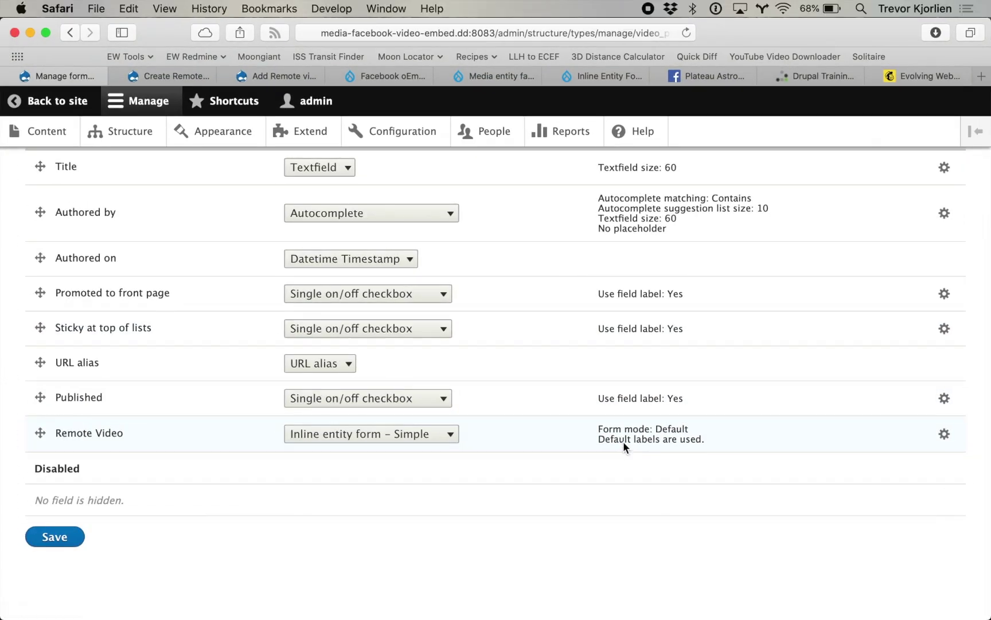
{"action": "left_click", "coordinate": [68, 540]}
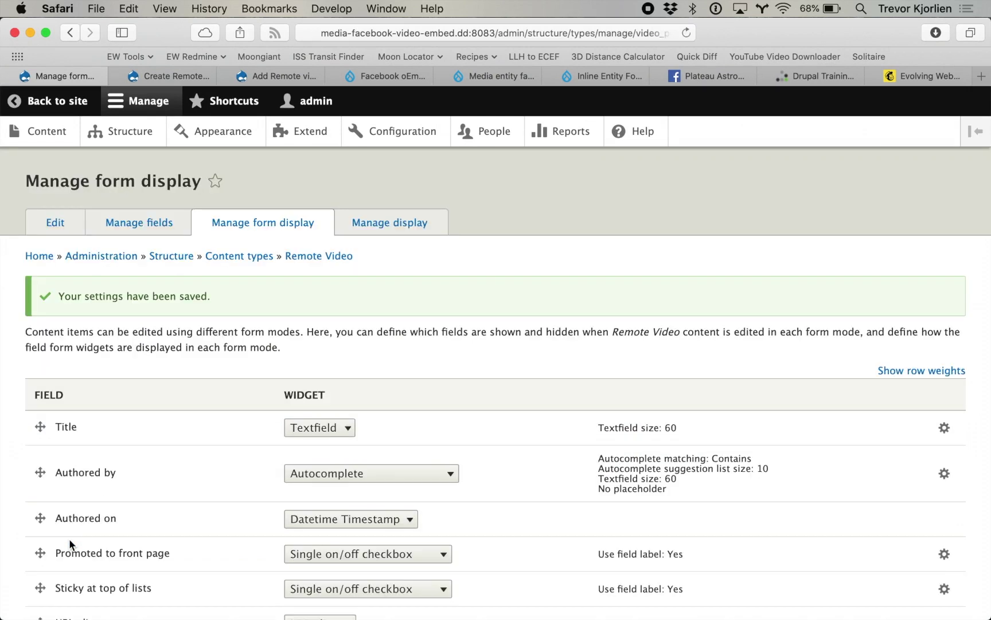
Start a fresh Remote Video content item in the second site tab and review its embedded media fields
{"action": "left_click", "coordinate": [155, 75]}
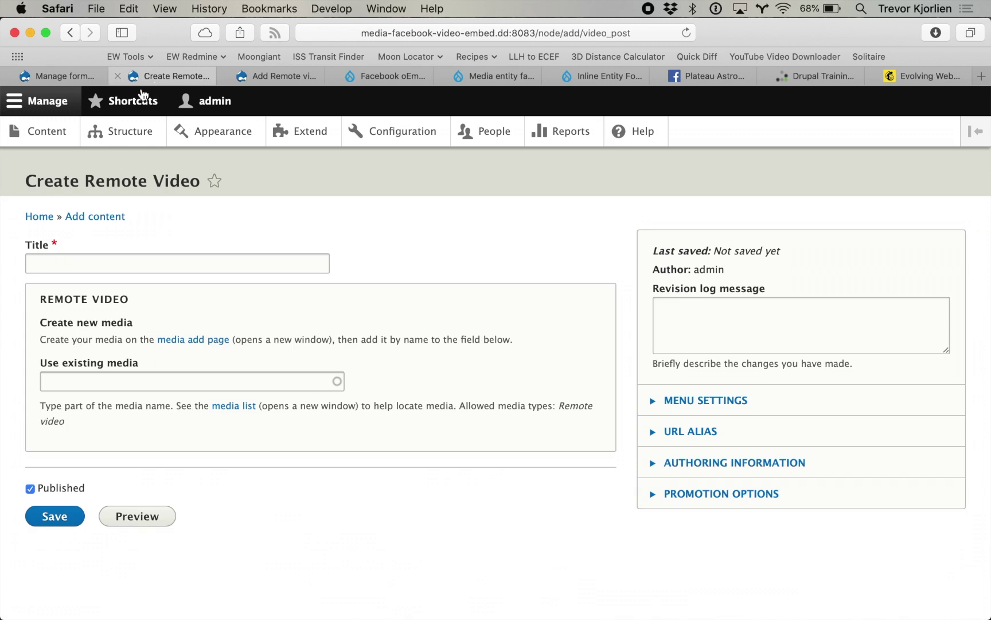
{"action": "left_click", "coordinate": [56, 134]}
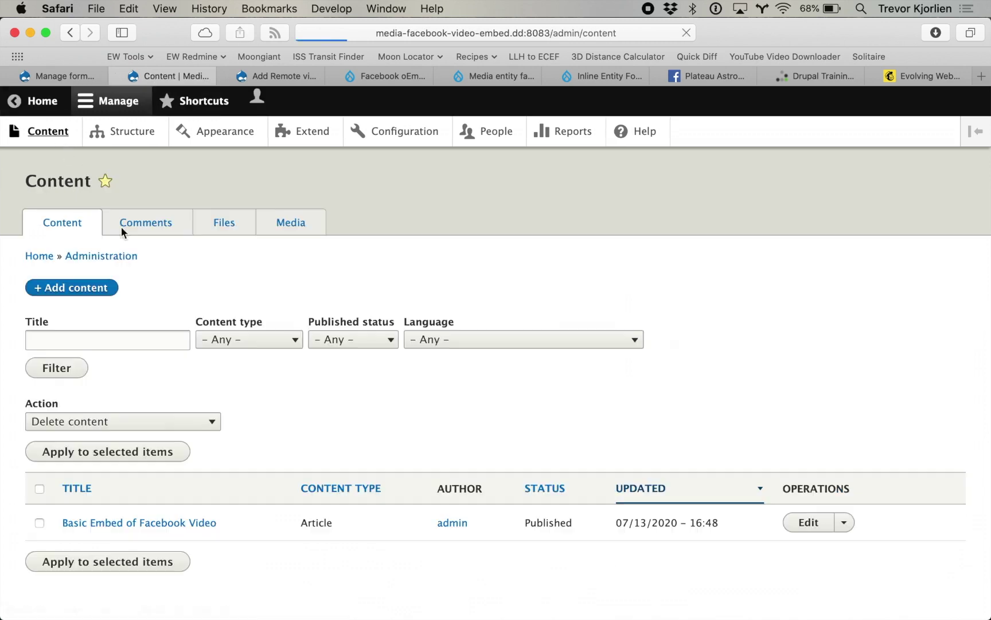
{"action": "left_click", "coordinate": [81, 289]}
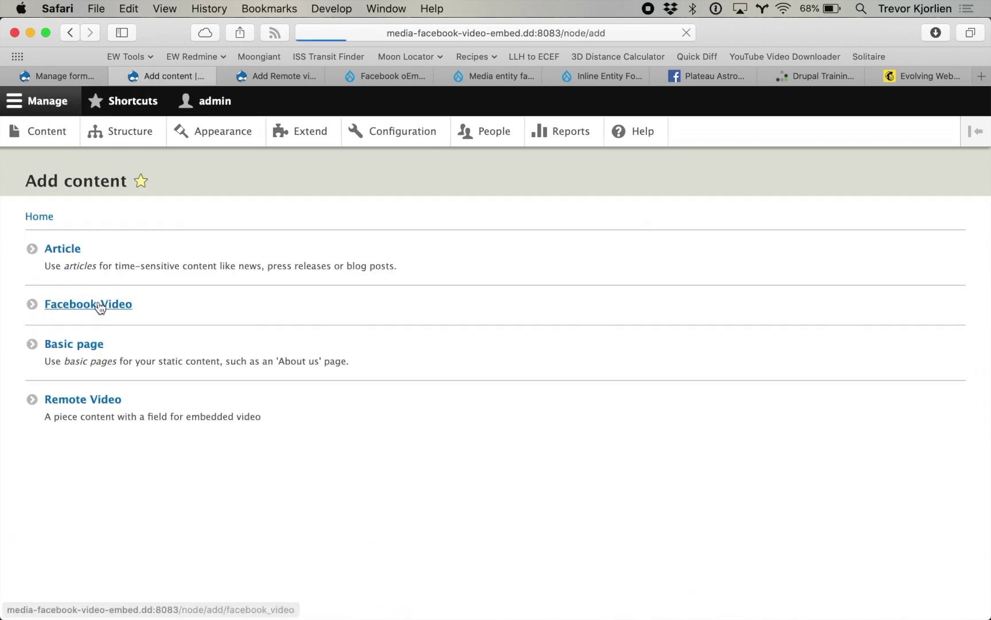
{"action": "left_click", "coordinate": [81, 400]}
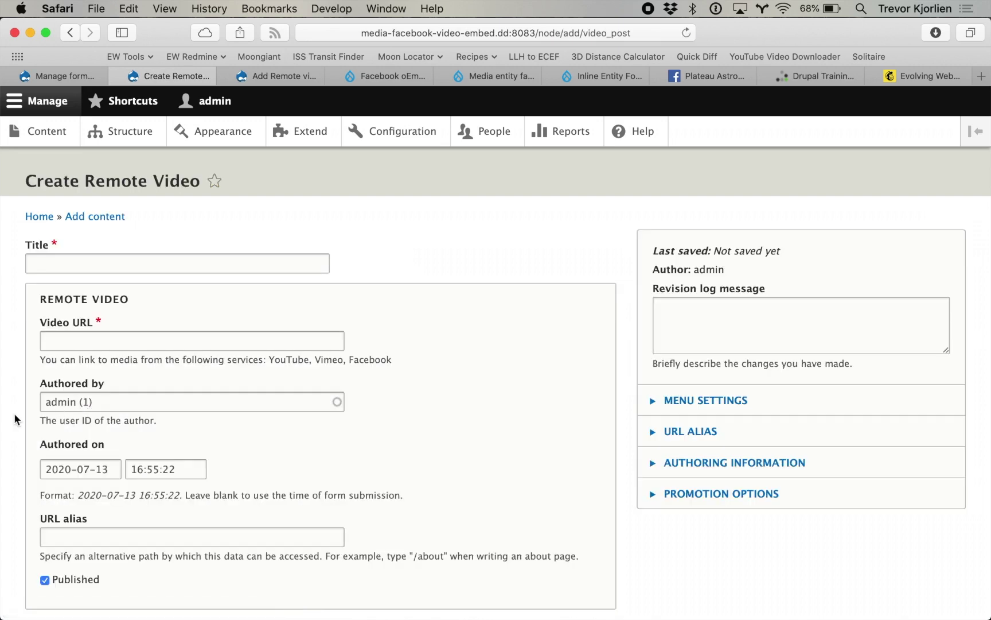
{"action": "scroll", "coordinate": [14, 413], "scroll_direction": "down", "scroll_amount": 5}
{"action": "scroll", "coordinate": [121, 242], "scroll_direction": "up", "scroll_amount": 3}
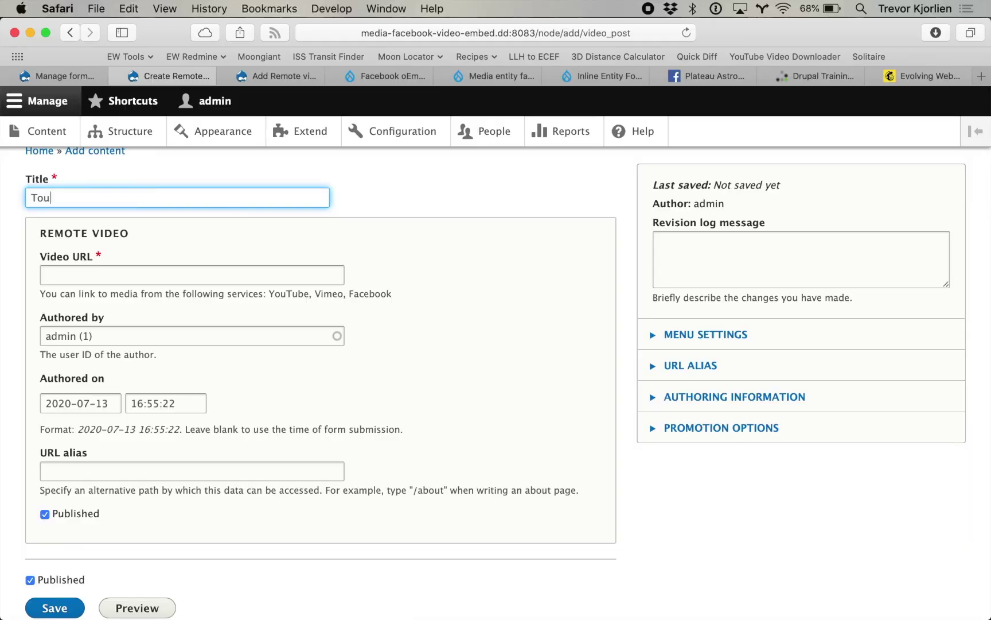
Title the content item "Tour of the Moon", paste the copied Facebook video address as its Video URL, and save it
{"action": "type", "text": "the Moon"}
{"action": "left_click", "coordinate": [74, 275]}
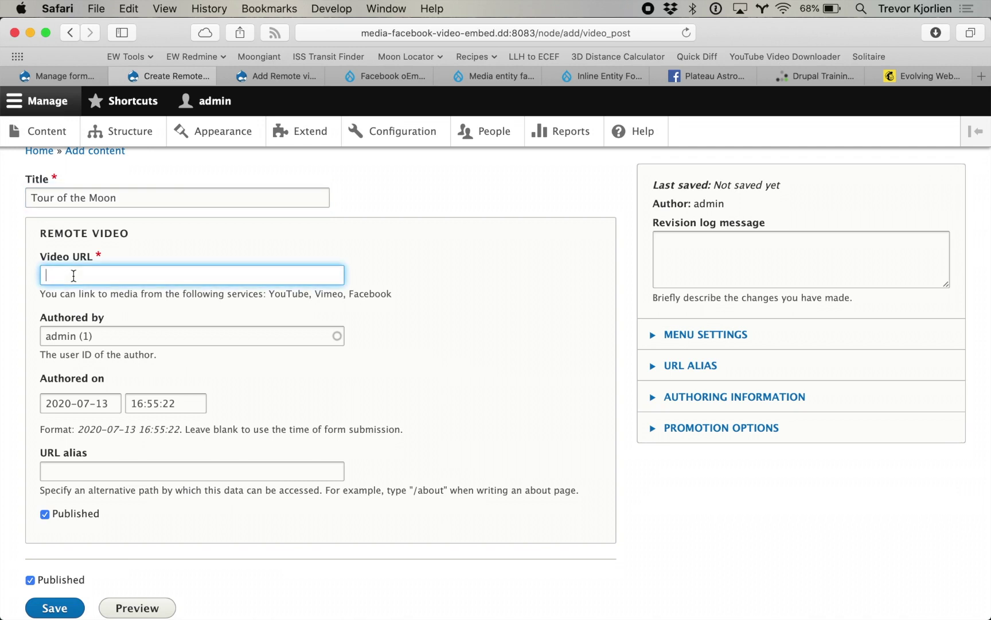
{"action": "key", "text": "super+v"}
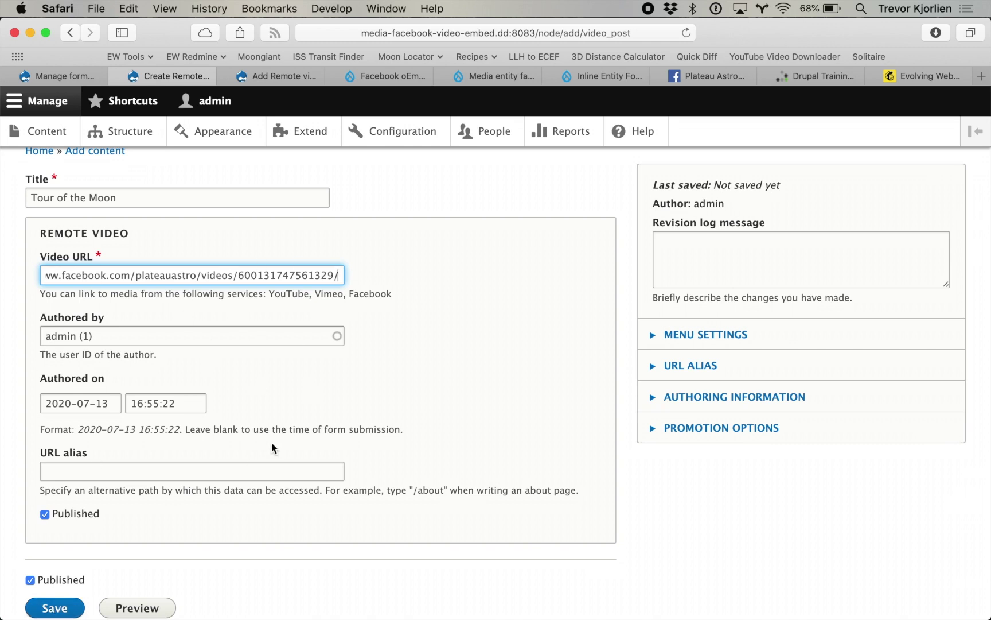
{"action": "scroll", "coordinate": [271, 444], "scroll_direction": "down", "scroll_amount": 3}
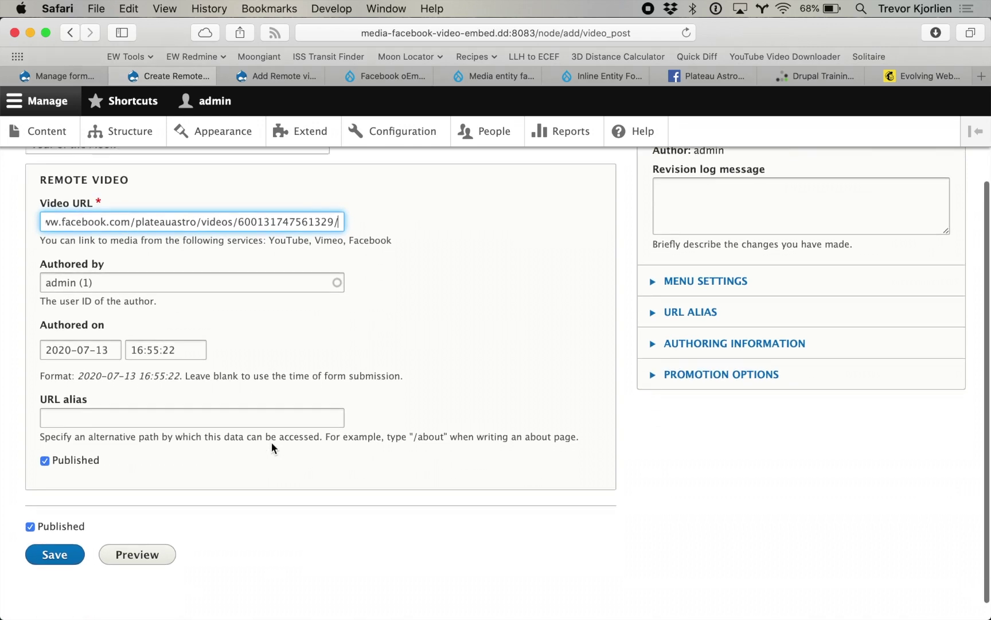
{"action": "left_click", "coordinate": [55, 540]}
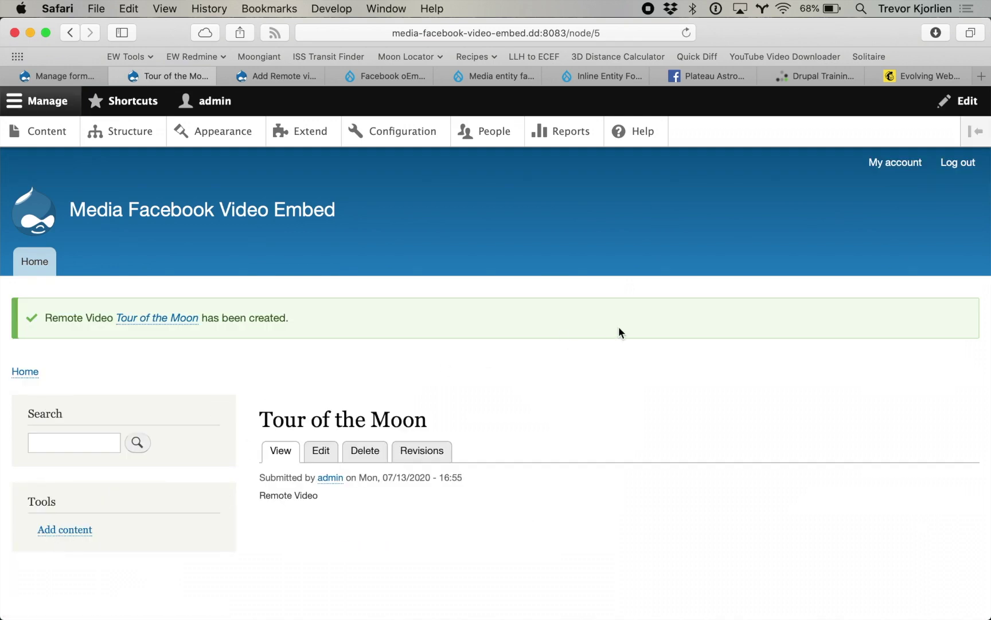
Read the description and project information on the Facebook oEmbed module's drupal.org page
{"action": "scroll", "coordinate": [619, 327], "scroll_direction": "down", "scroll_amount": 10}
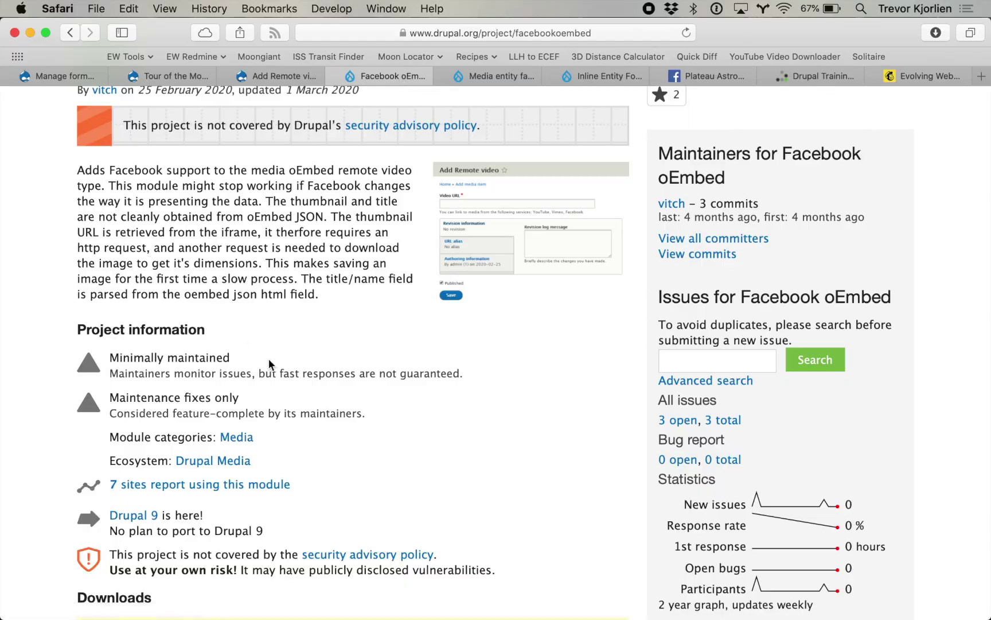
{"action": "scroll", "coordinate": [268, 358], "scroll_direction": "down", "scroll_amount": 2}
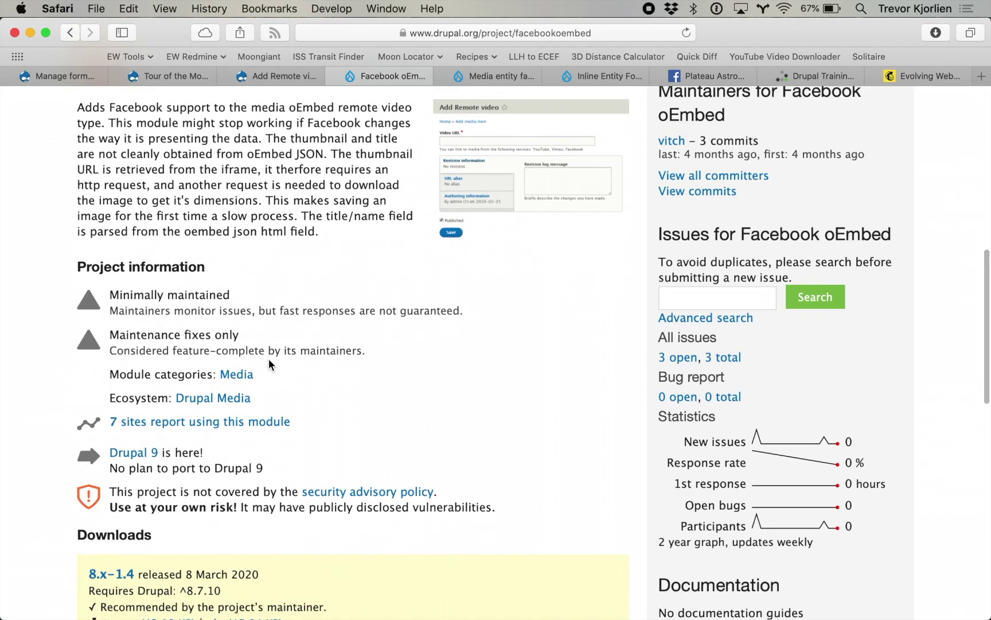
Review the Facebook oEmbed downloads and read the version guidance, project information and downloads of the Media entity facebook module on drupal.org
{"action": "scroll", "coordinate": [268, 361], "scroll_direction": "down", "scroll_amount": 5}
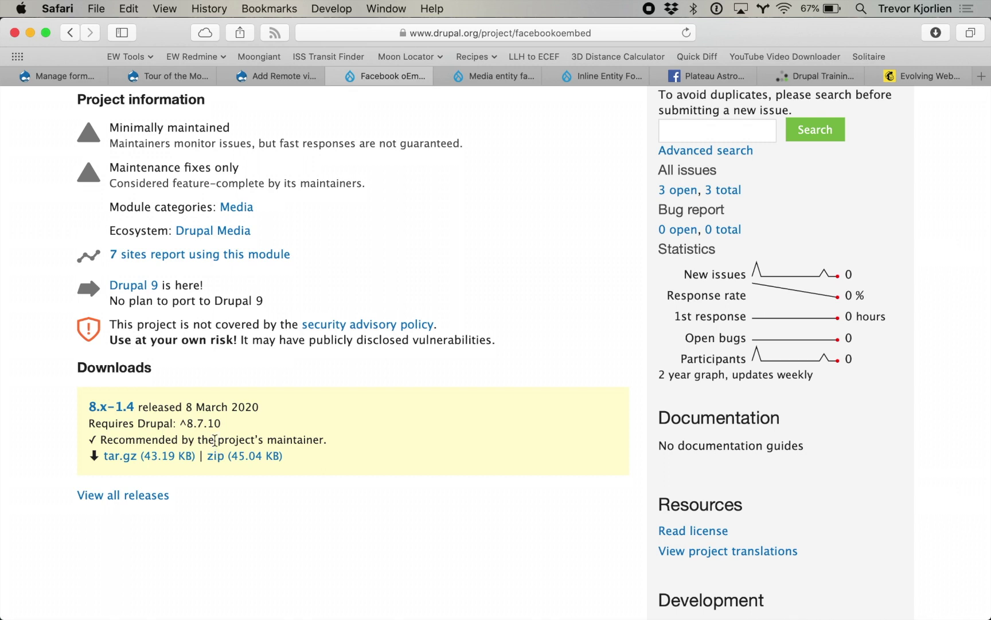
{"action": "left_click", "coordinate": [482, 84]}
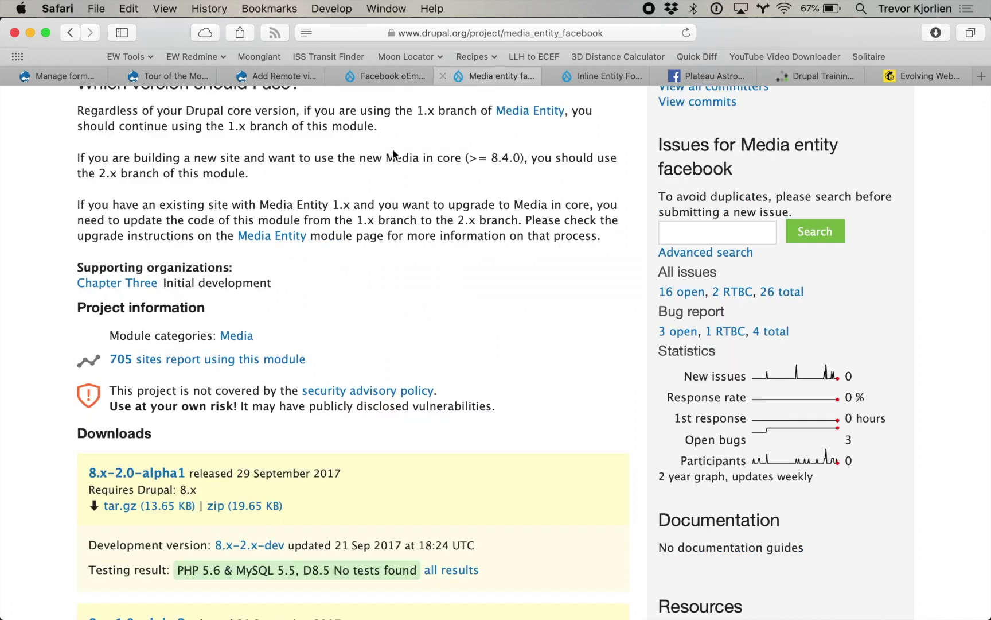
{"action": "scroll", "coordinate": [258, 229], "scroll_direction": "up", "scroll_amount": 10}
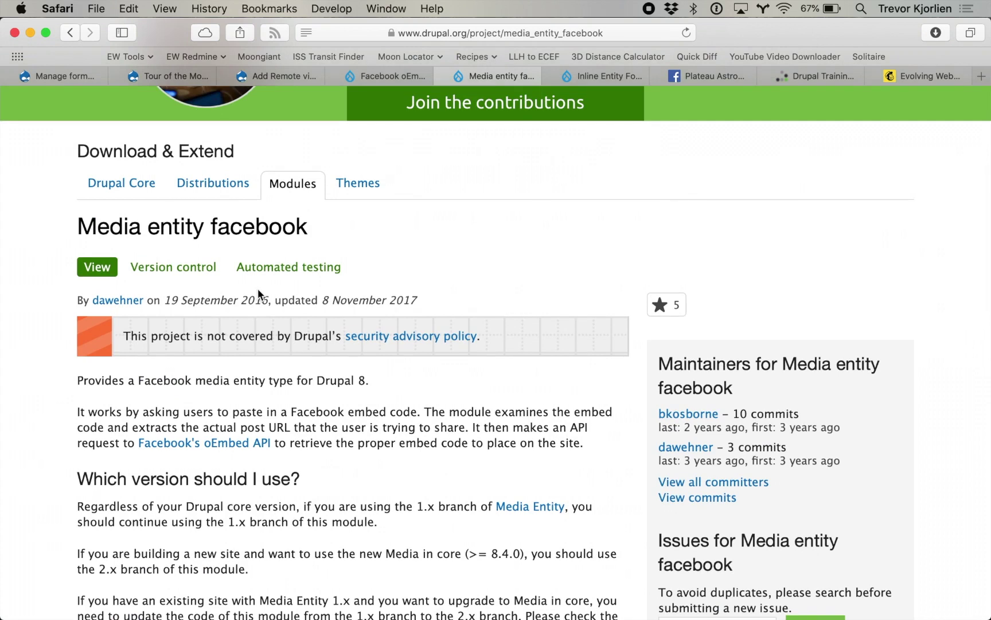
{"action": "scroll", "coordinate": [258, 289], "scroll_direction": "down", "scroll_amount": 3}
{"action": "scroll", "coordinate": [258, 288], "scroll_direction": "down", "scroll_amount": 5}
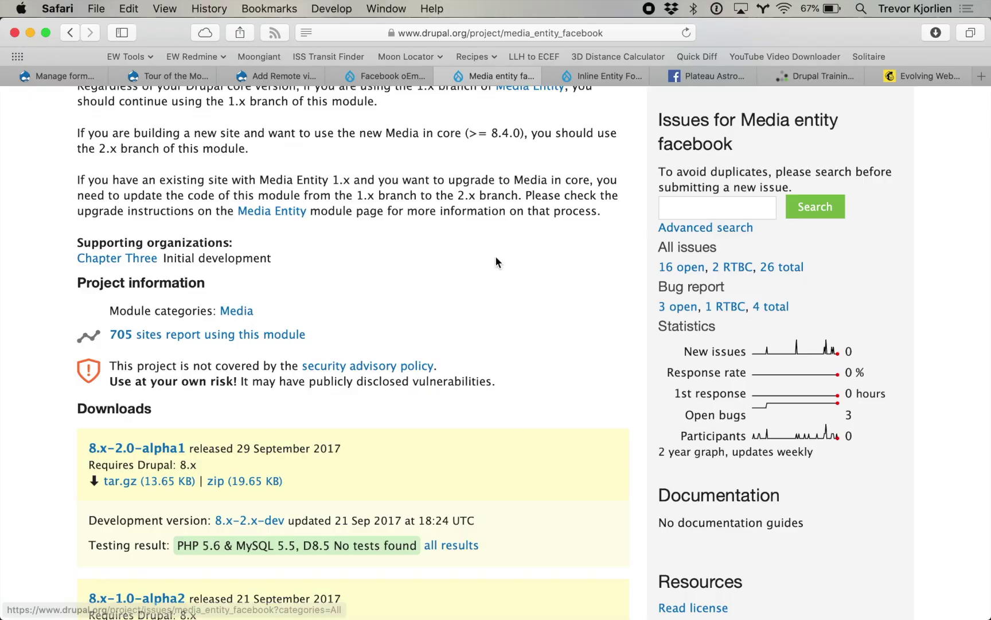
{"action": "scroll", "coordinate": [494, 259], "scroll_direction": "up", "scroll_amount": 2}
{"action": "scroll", "coordinate": [491, 256], "scroll_direction": "up", "scroll_amount": 1}
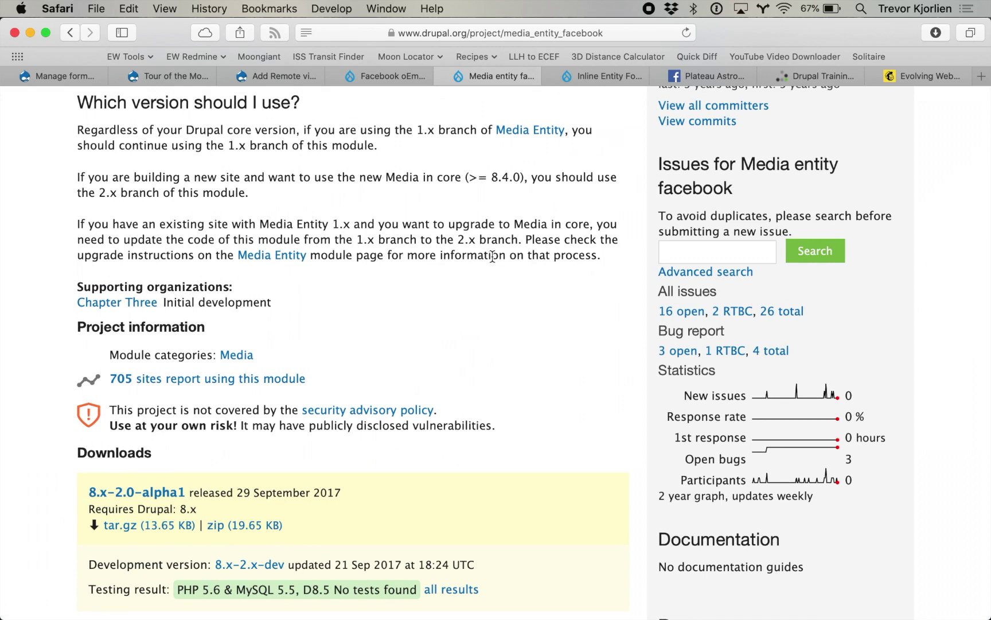
{"action": "scroll", "coordinate": [241, 206], "scroll_direction": "up", "scroll_amount": 3}
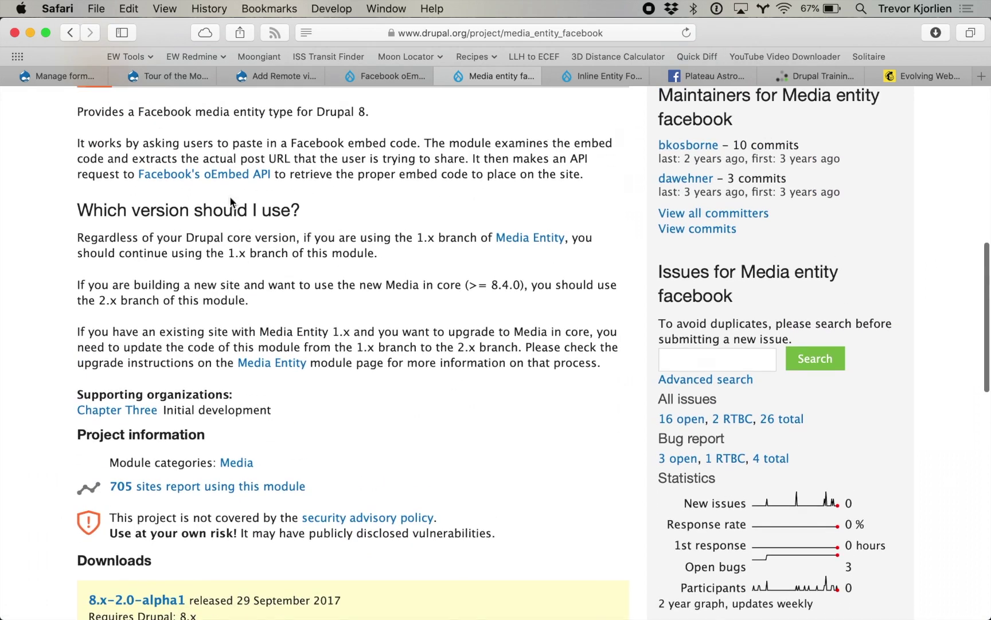
Find the Media entity Facebook module by filtering the site's modules for "media", and install it
{"action": "left_click", "coordinate": [79, 80]}
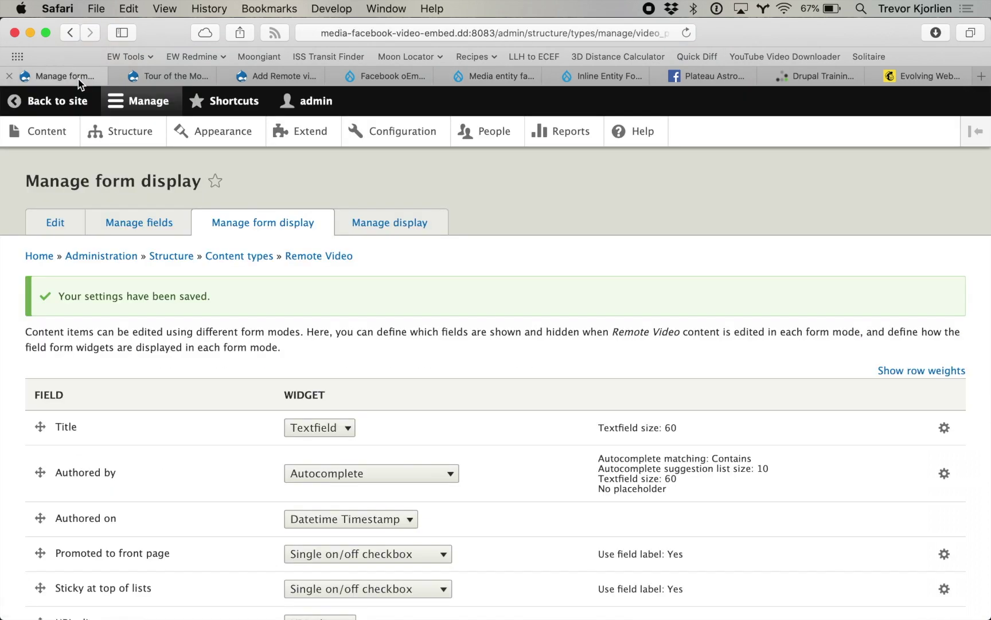
{"action": "left_click", "coordinate": [311, 132]}
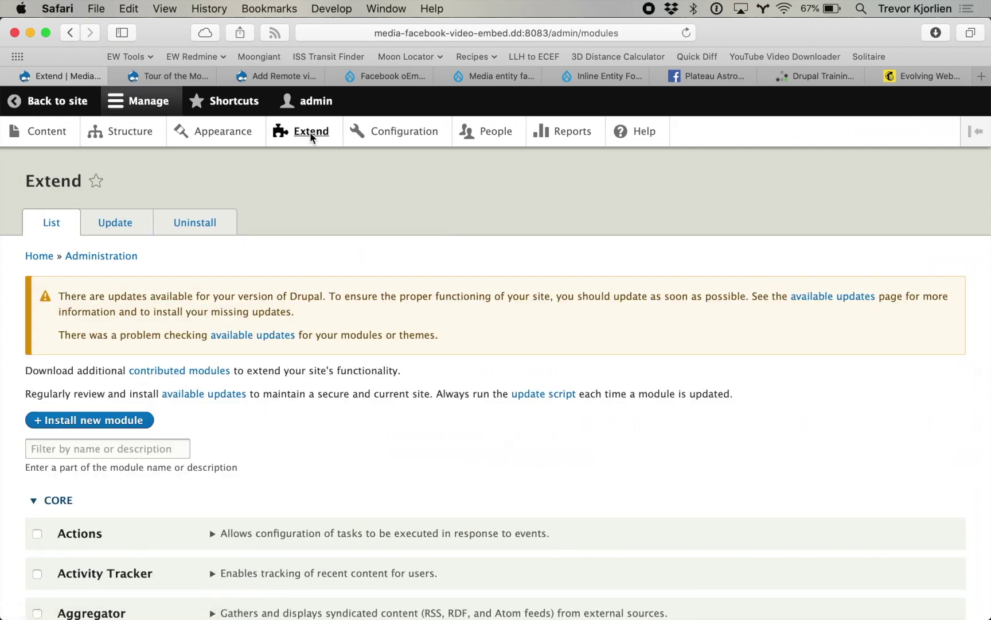
{"action": "left_click", "coordinate": [81, 451]}
{"action": "type", "text": "media"}
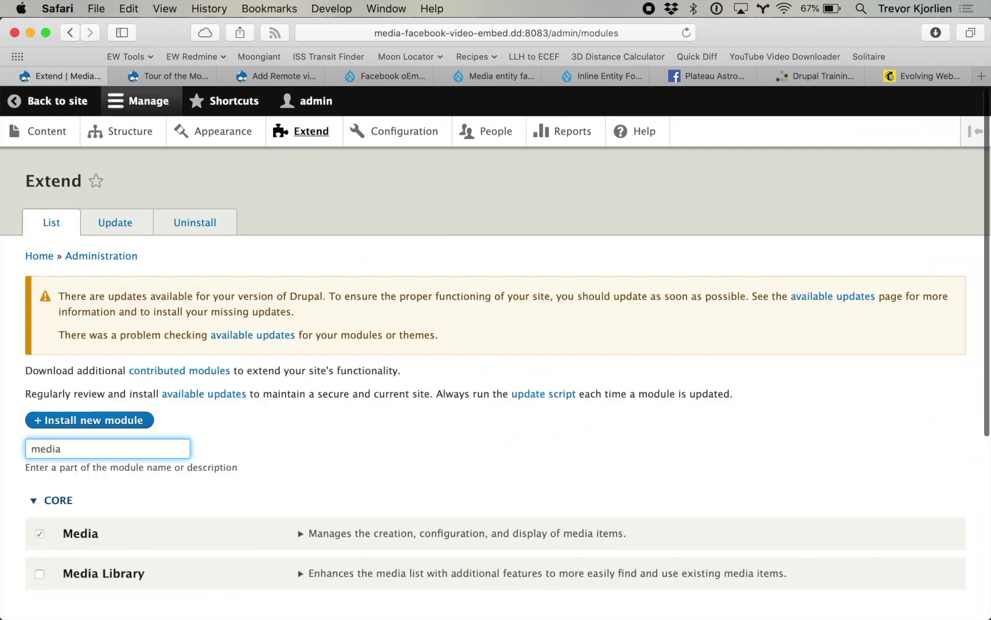
{"action": "scroll", "coordinate": [104, 471], "scroll_direction": "down", "scroll_amount": 5}
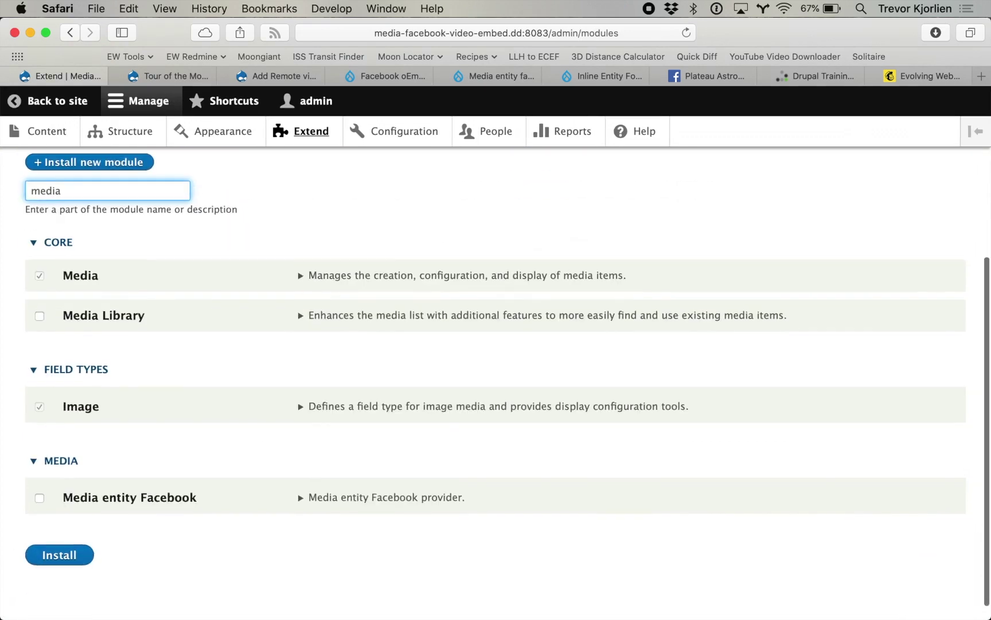
{"action": "left_click", "coordinate": [92, 494]}
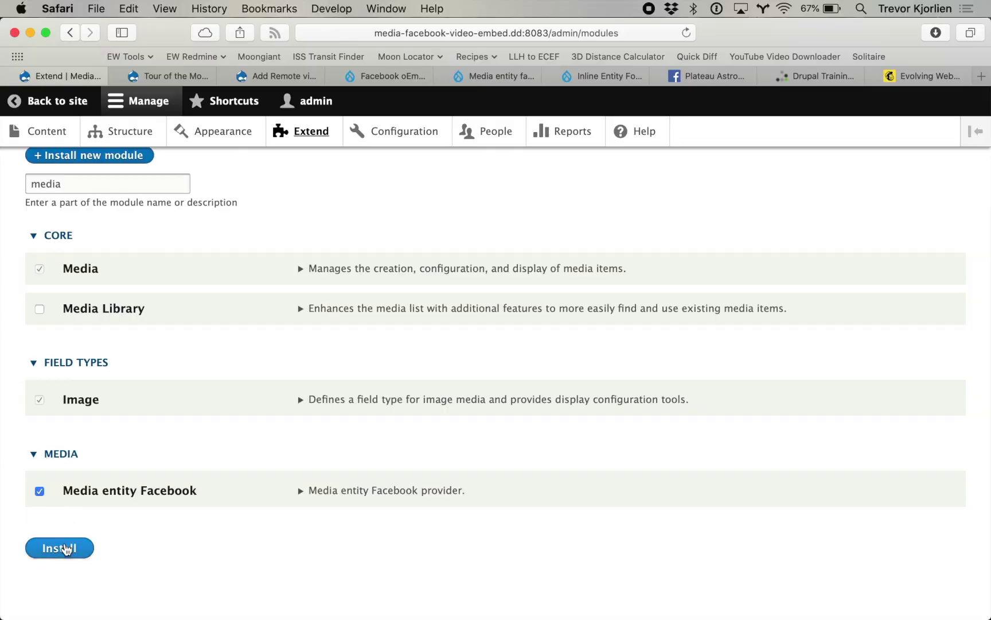
{"action": "left_click", "coordinate": [64, 549]}
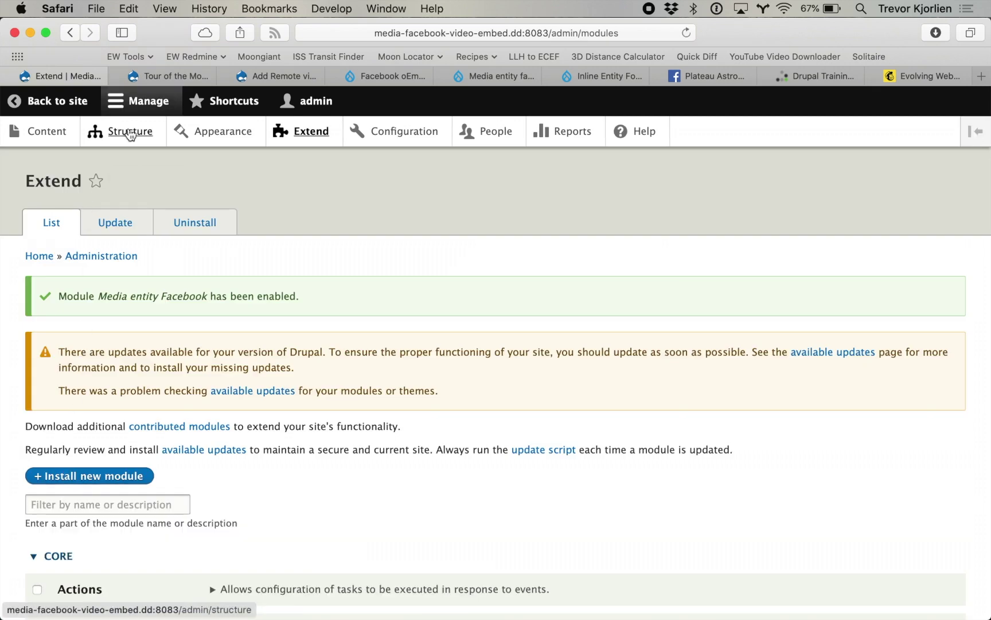
Start a new media type named "Facebook Video Embed" with the description "Embeds a video from Facebook."
{"action": "left_click", "coordinate": [129, 131]}
{"action": "left_click", "coordinate": [69, 526]}
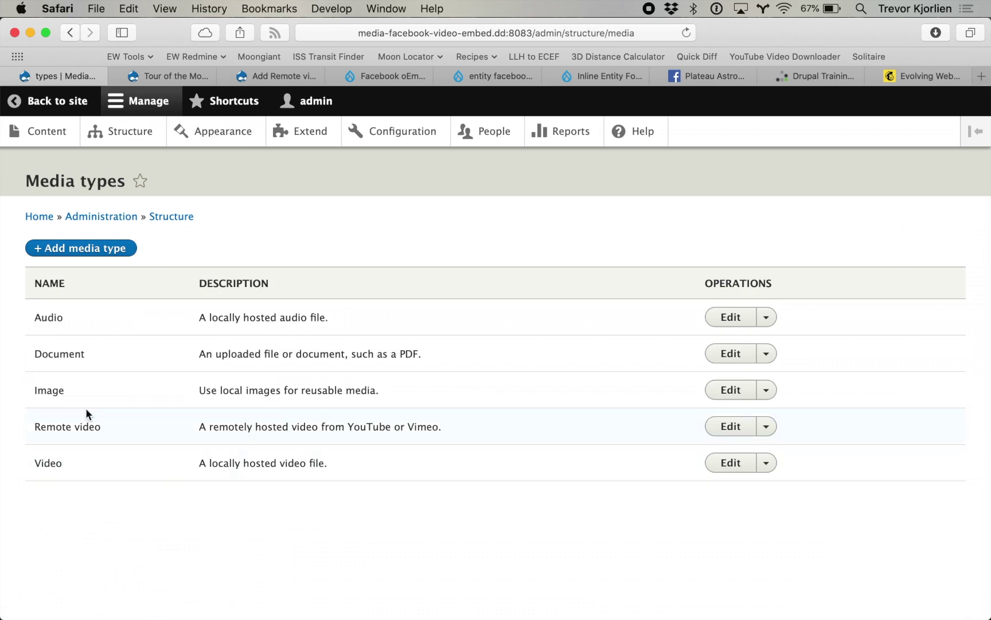
{"action": "left_click", "coordinate": [76, 248]}
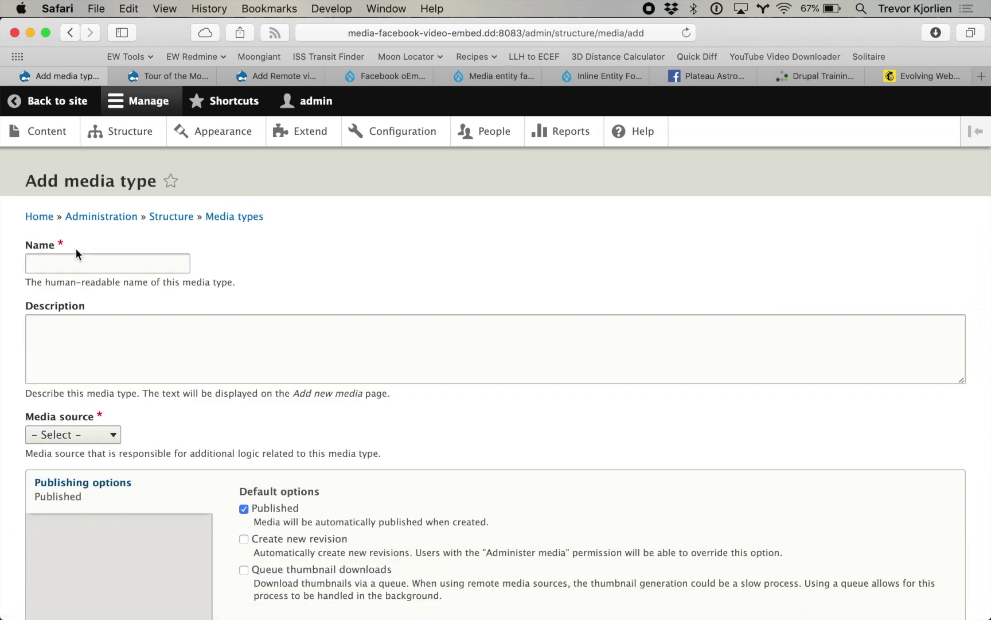
{"action": "left_click", "coordinate": [48, 437]}
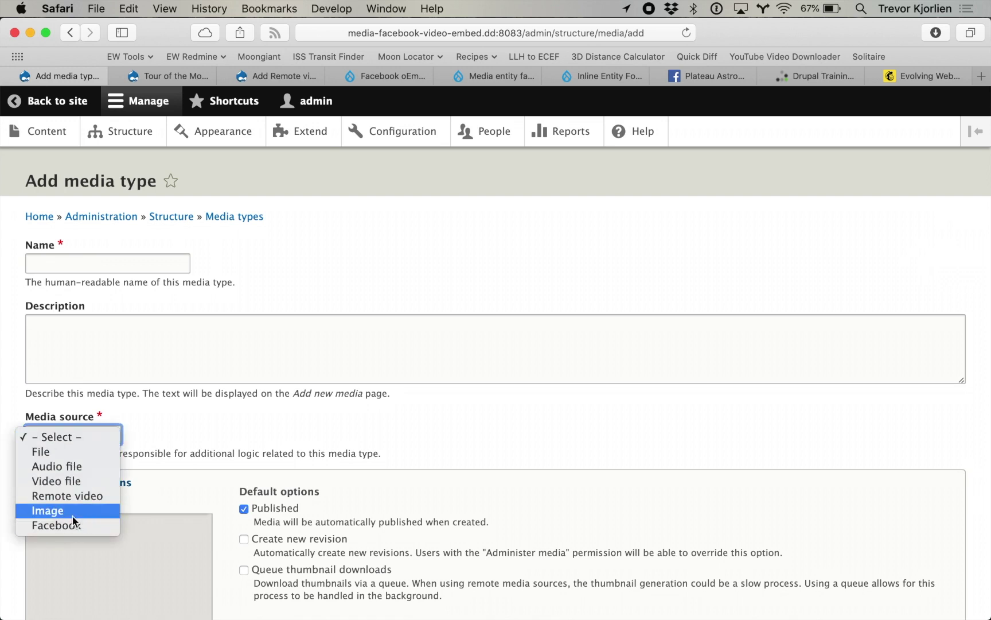
{"action": "left_click", "coordinate": [92, 257]}
{"action": "left_click", "coordinate": [88, 261]}
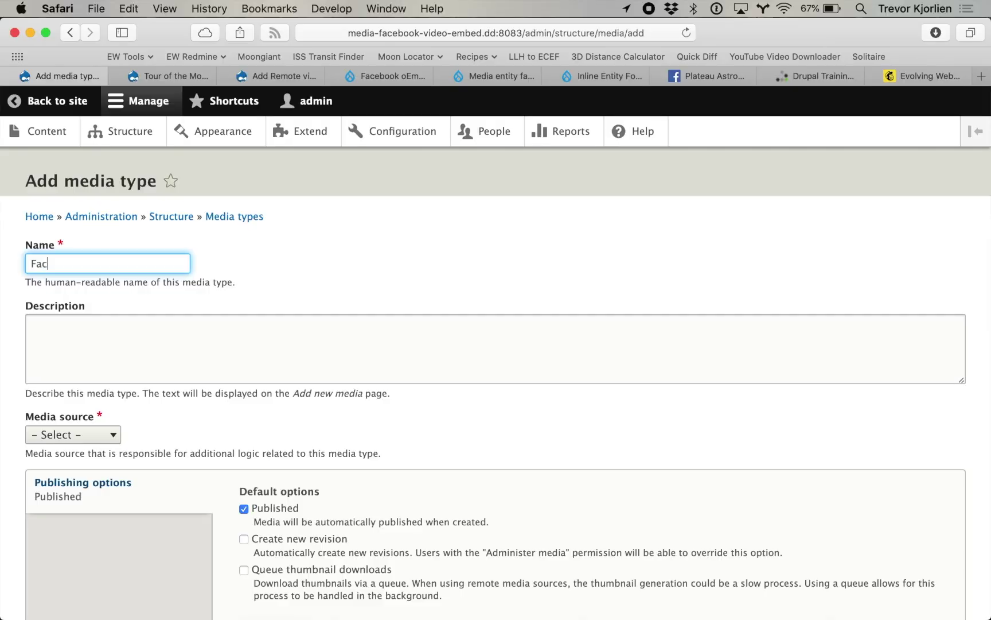
{"action": "type", "text": "ebook Video "}
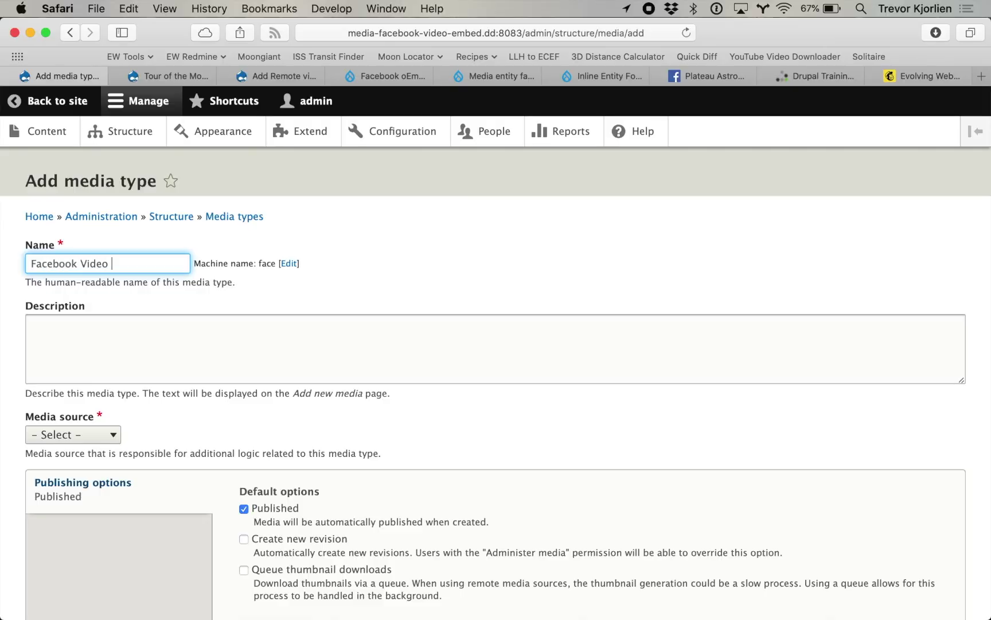
{"action": "type", "text": "Embed"}
{"action": "left_click", "coordinate": [88, 354]}
{"action": "type", "text": "Embed"}
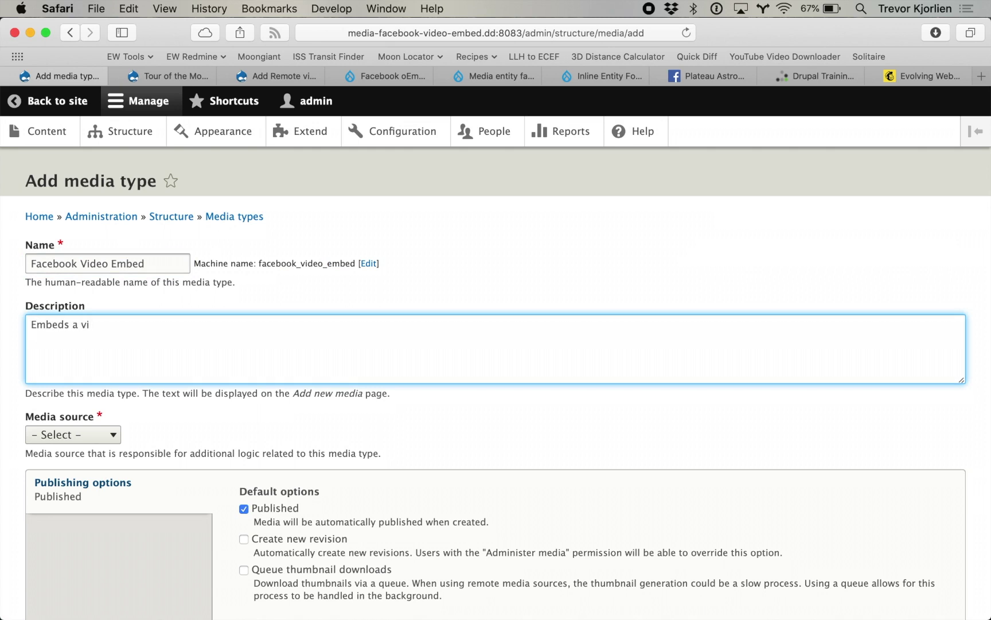
{"action": "type", "text": "s a video from Facebook."}
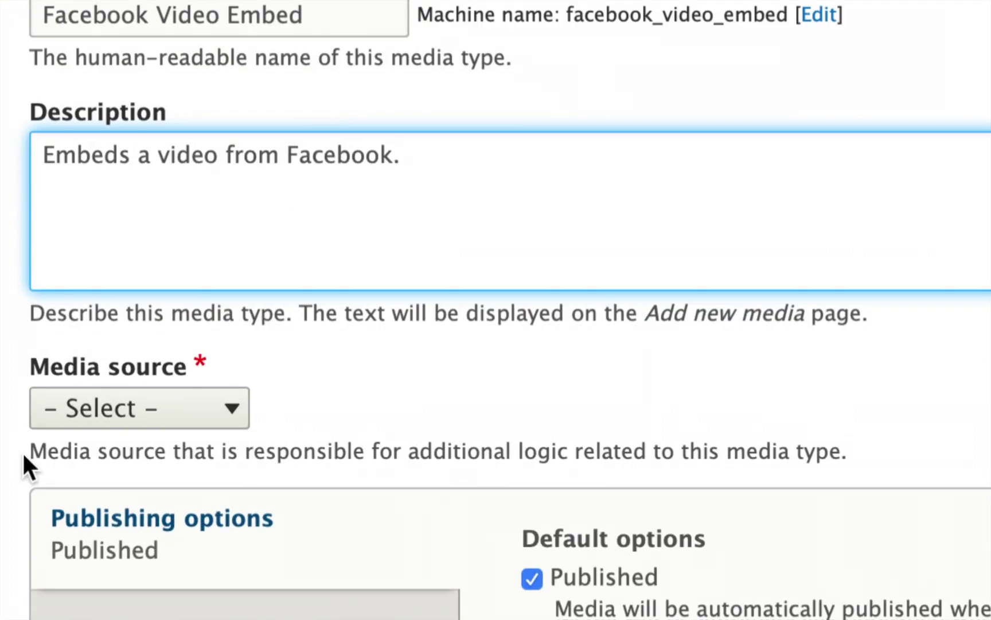
Set the media source to Facebook, keep the source field on "Create", and save the media type
{"action": "left_click", "coordinate": [53, 436]}
{"action": "left_click", "coordinate": [101, 613]}
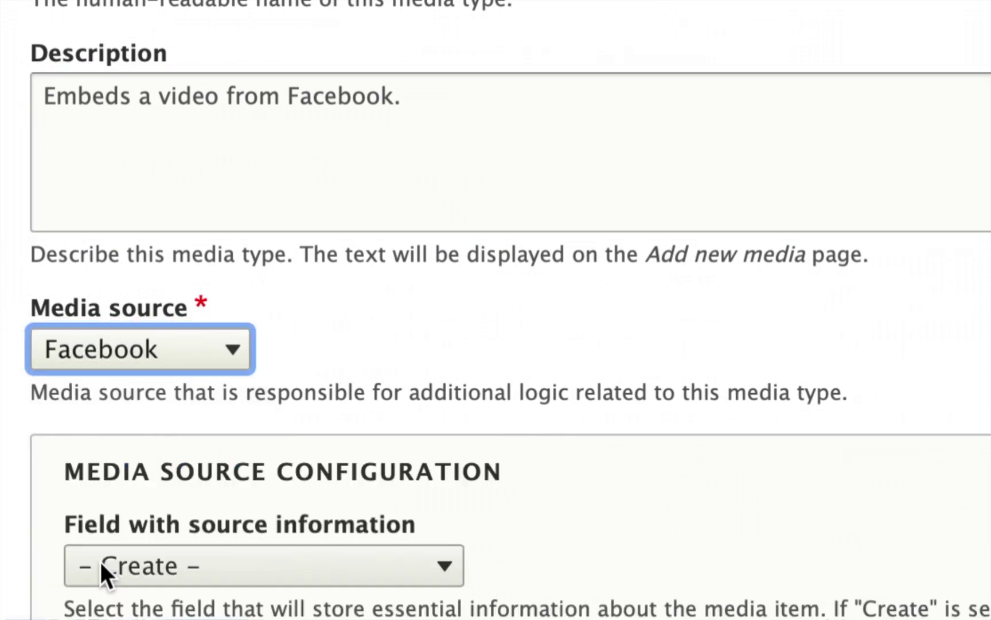
{"action": "scroll", "coordinate": [52, 531], "scroll_direction": "down", "scroll_amount": 5}
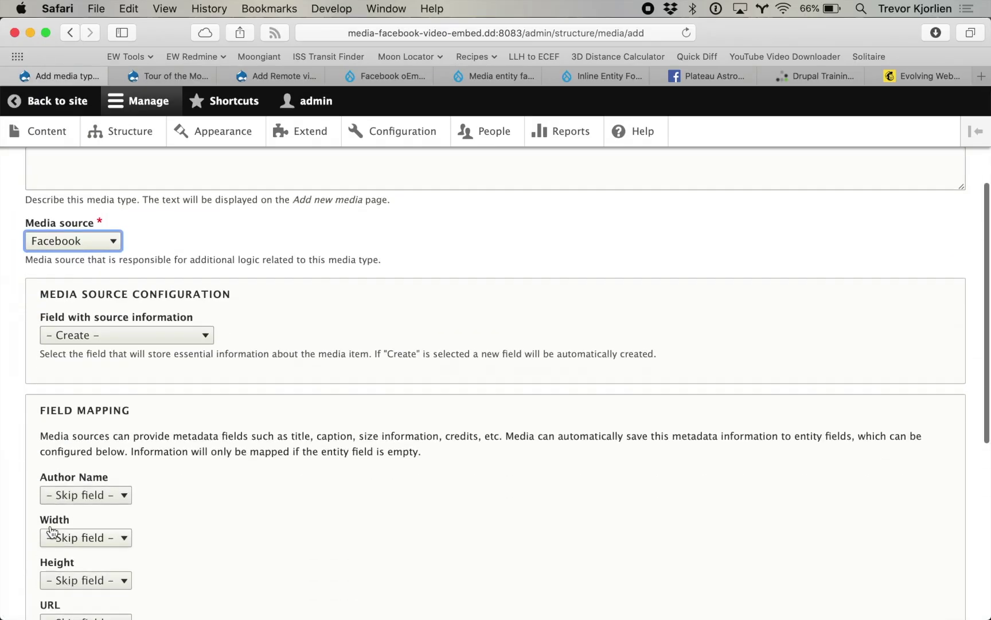
{"action": "left_click", "coordinate": [166, 308]}
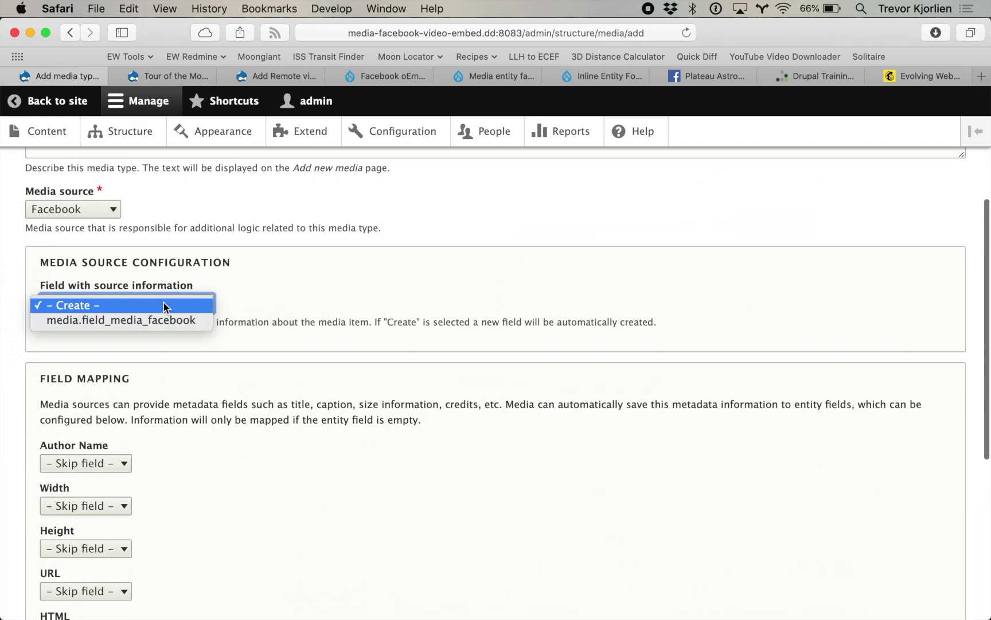
{"action": "left_click", "coordinate": [281, 279]}
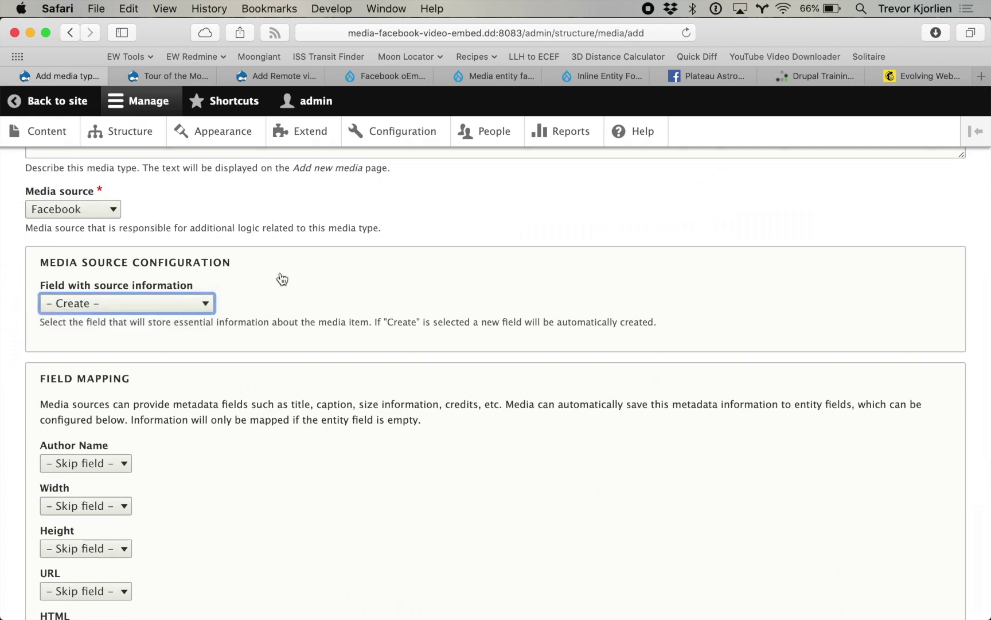
{"action": "scroll", "coordinate": [281, 277], "scroll_direction": "down", "scroll_amount": 7}
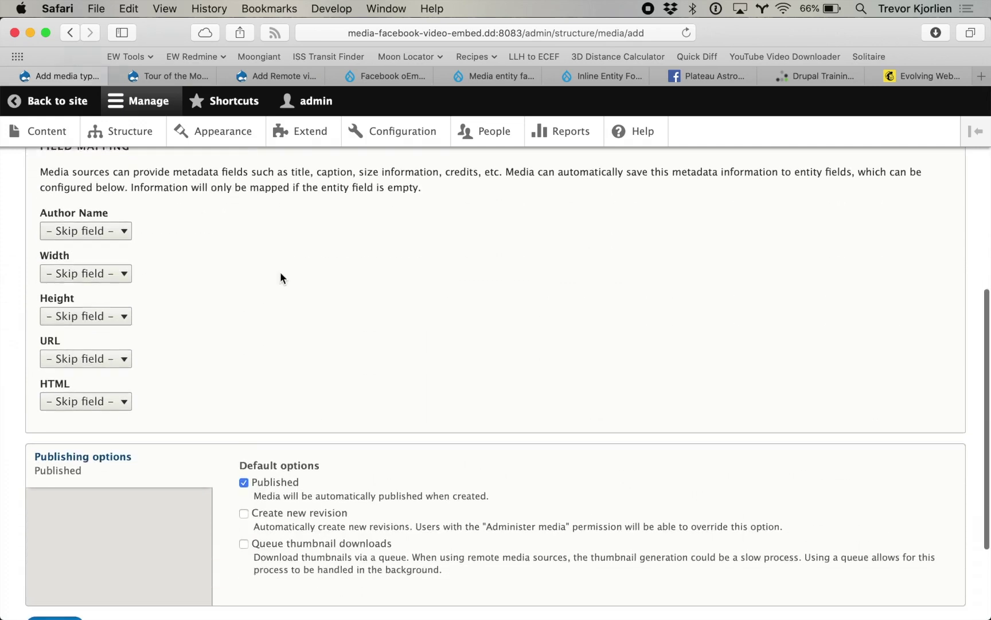
{"action": "left_click", "coordinate": [56, 538]}
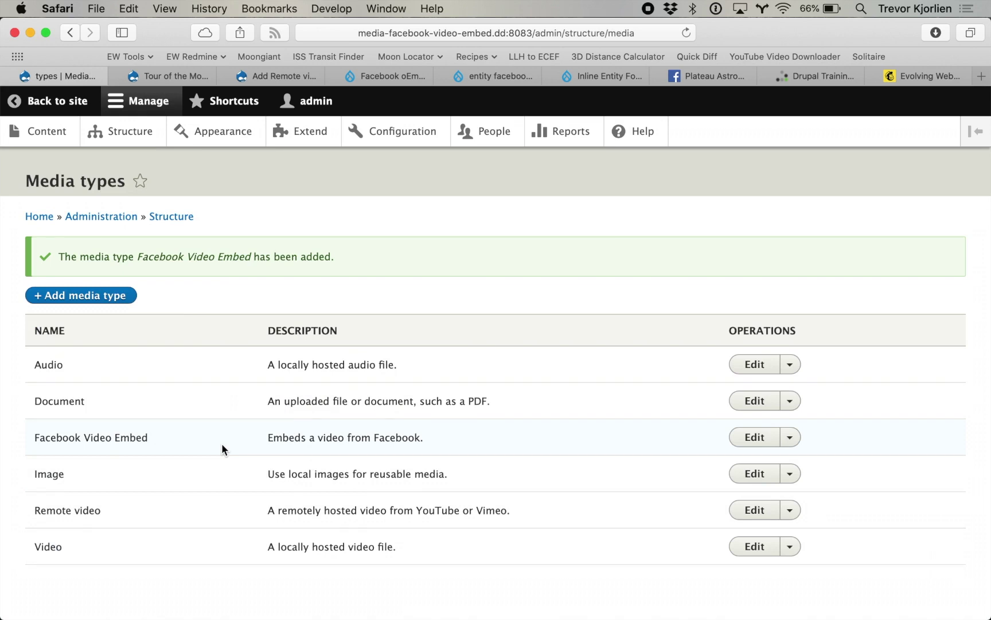
Add a Media field labelled "Facebook Video Embed" to the Facebook Video content type and save its field settings limited to 1 value
{"action": "left_click", "coordinate": [118, 133]}
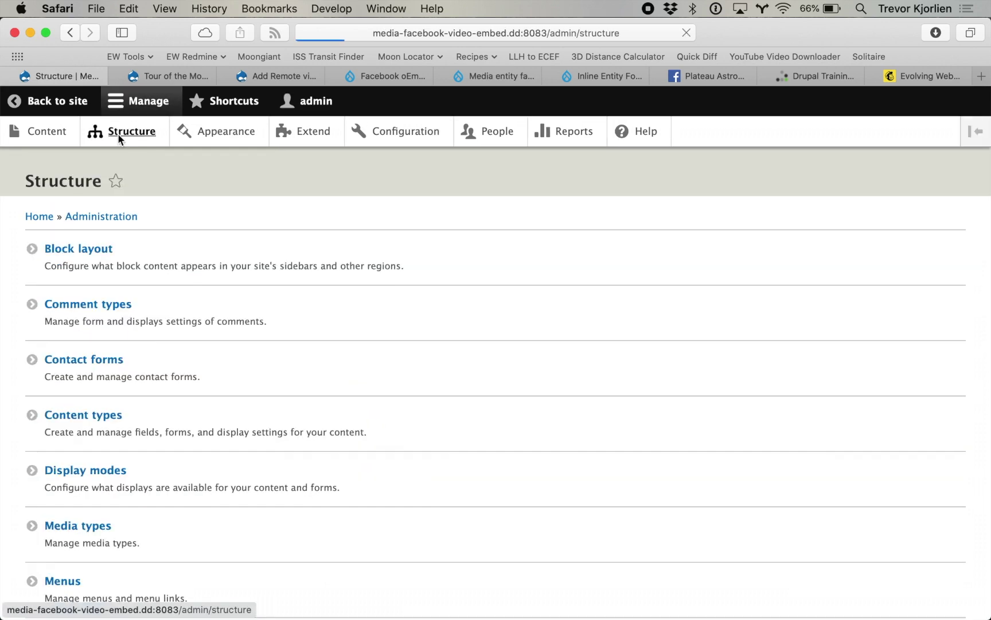
{"action": "left_click", "coordinate": [78, 412]}
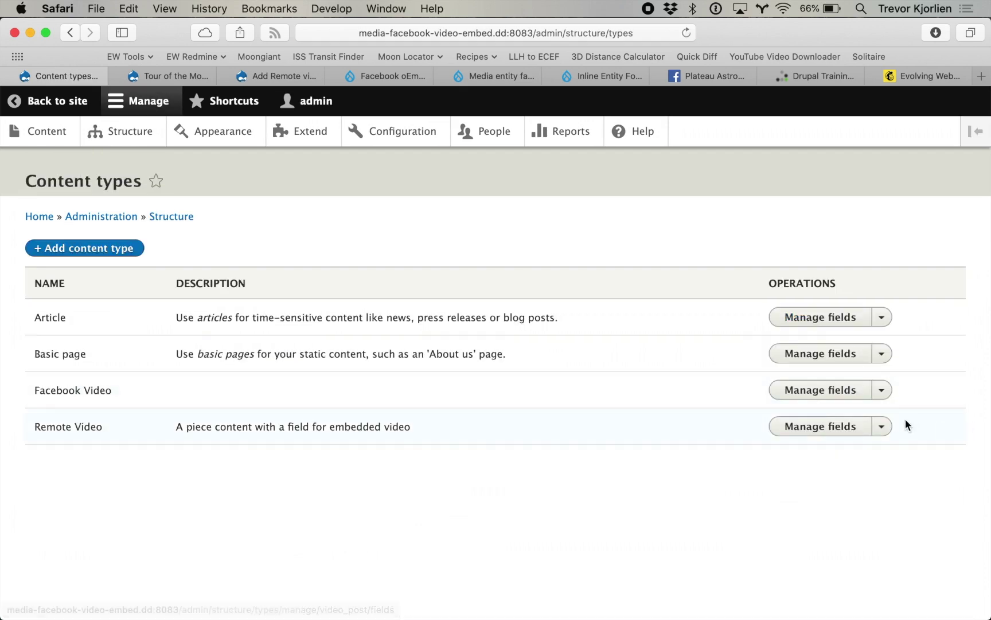
{"action": "left_click", "coordinate": [819, 391]}
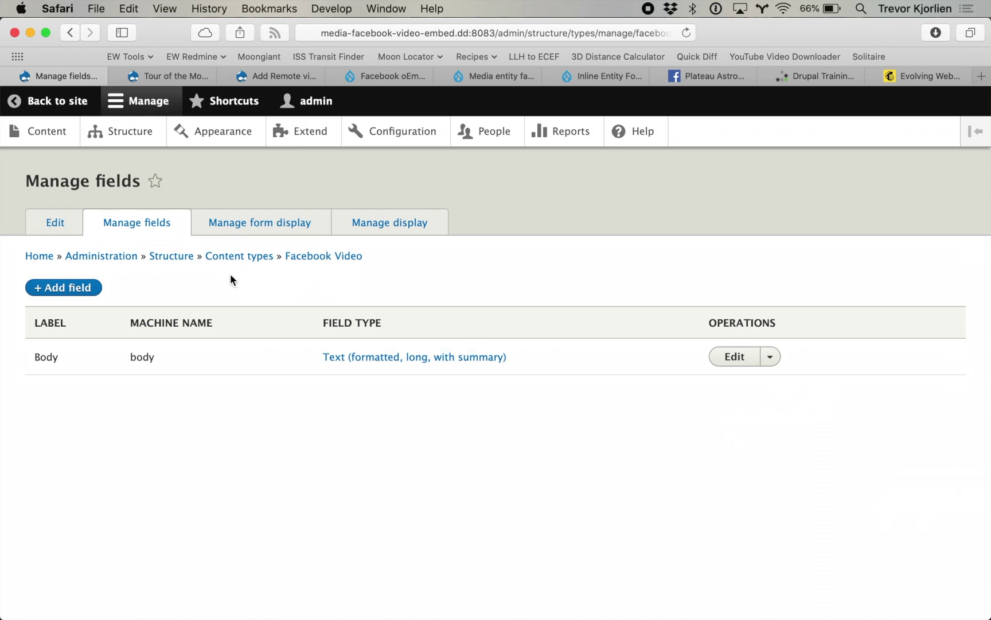
{"action": "left_click", "coordinate": [55, 293]}
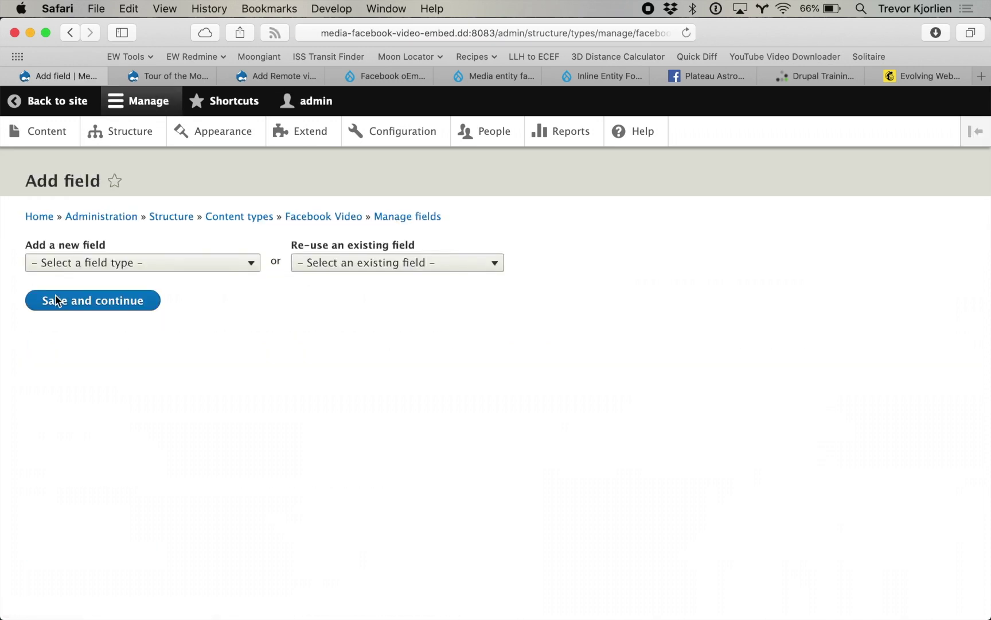
{"action": "left_click", "coordinate": [81, 267]}
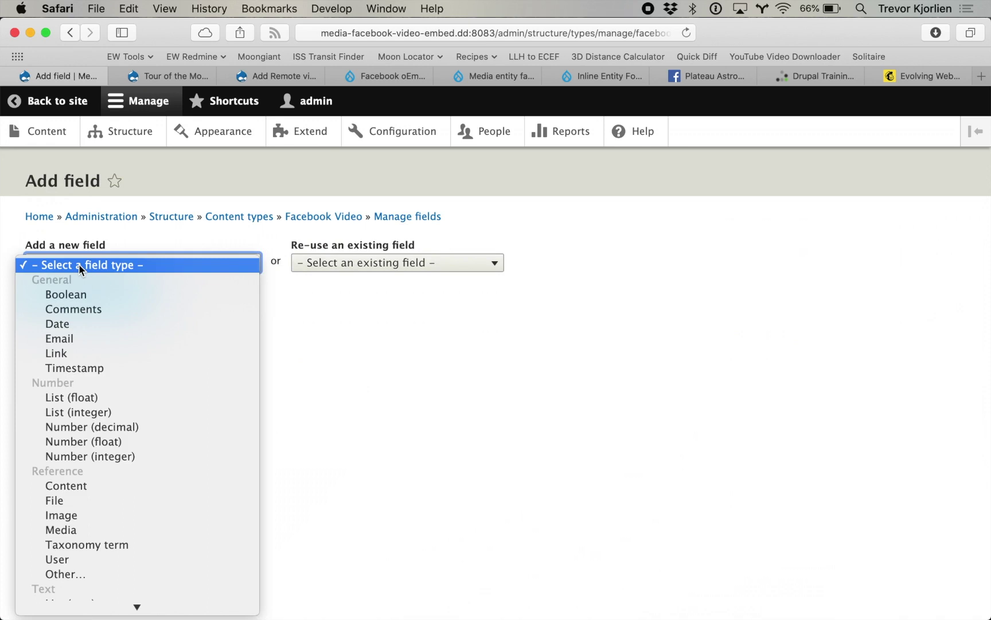
{"action": "left_click", "coordinate": [75, 528]}
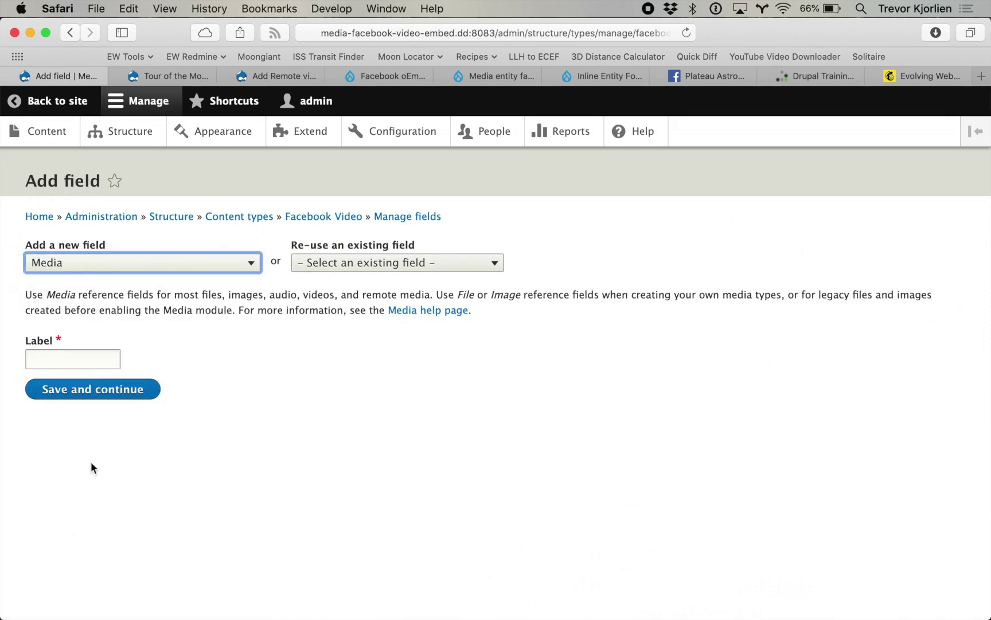
{"action": "left_click", "coordinate": [73, 359]}
{"action": "type", "text": "Facebook Video Embed"}
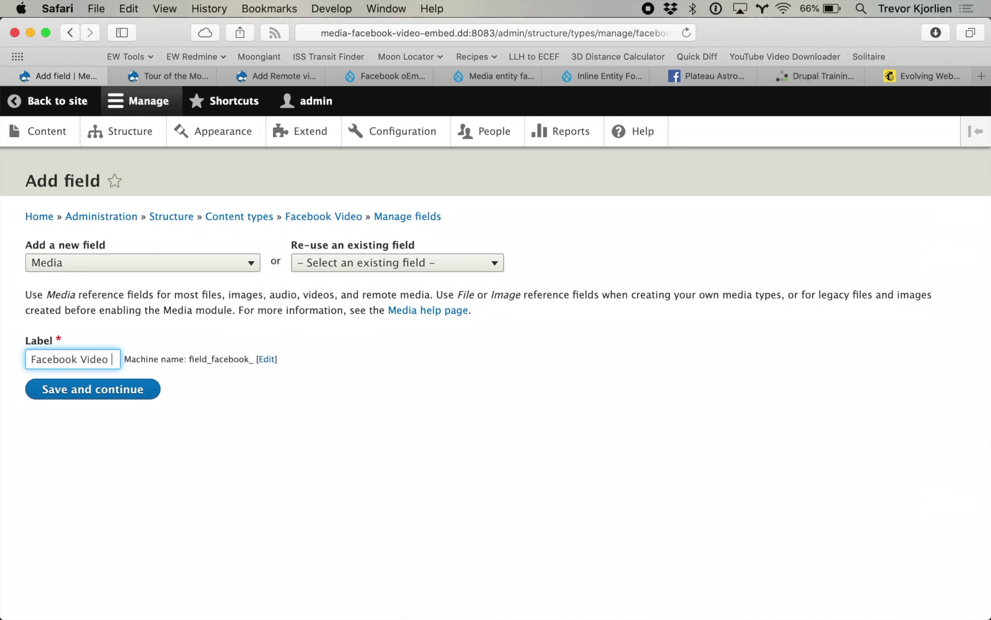
{"action": "left_click", "coordinate": [137, 394]}
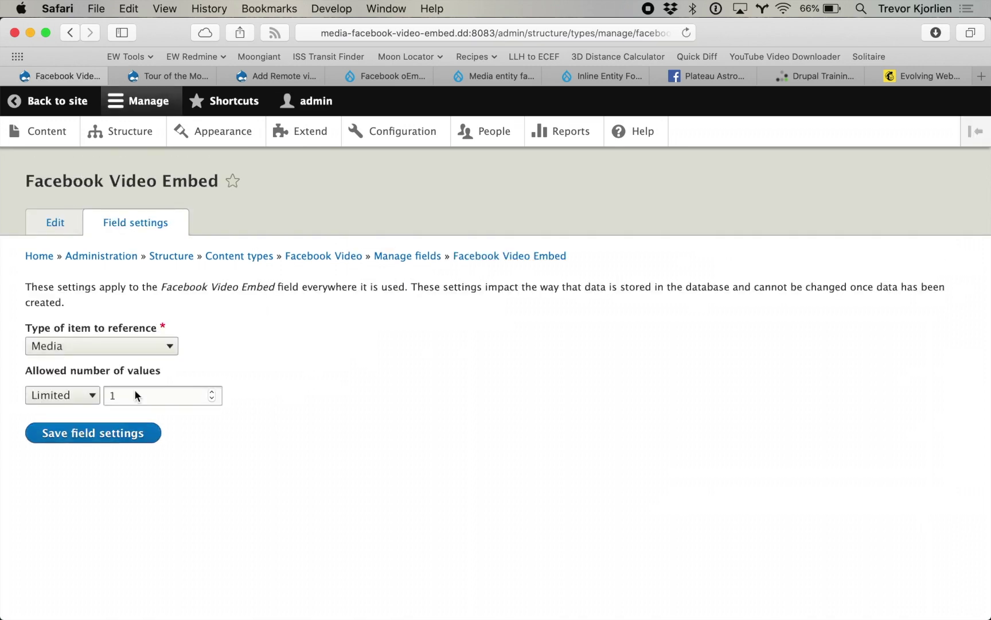
{"action": "left_click", "coordinate": [94, 431]}
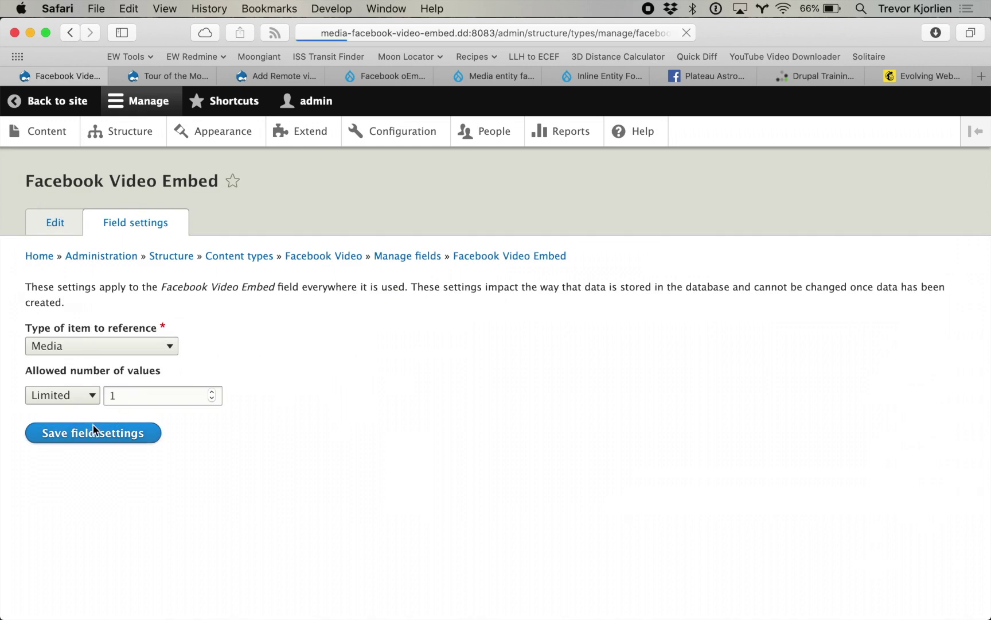
Restrict the new field's references to the Facebook Video Embed media type and save the field's settings
{"action": "scroll", "coordinate": [93, 423], "scroll_direction": "down", "scroll_amount": 10}
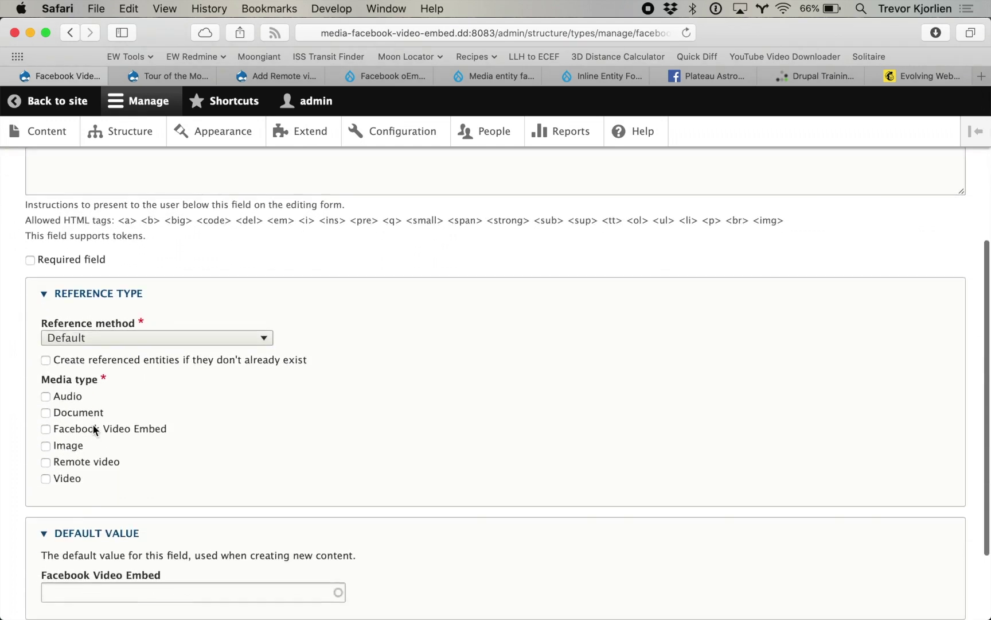
{"action": "scroll", "coordinate": [14, 312], "scroll_direction": "up", "scroll_amount": 5}
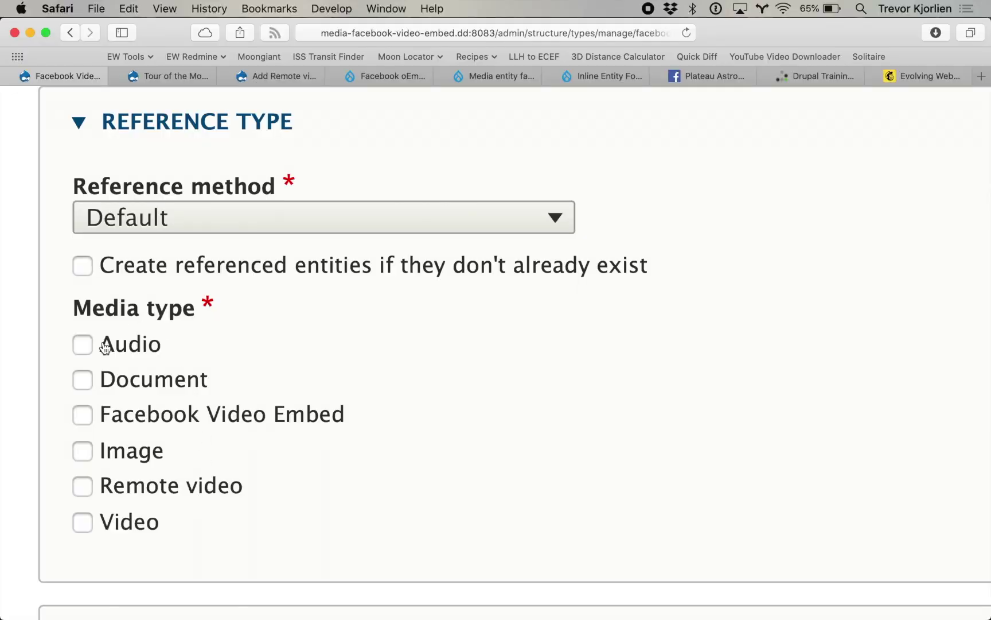
{"action": "left_click", "coordinate": [138, 412]}
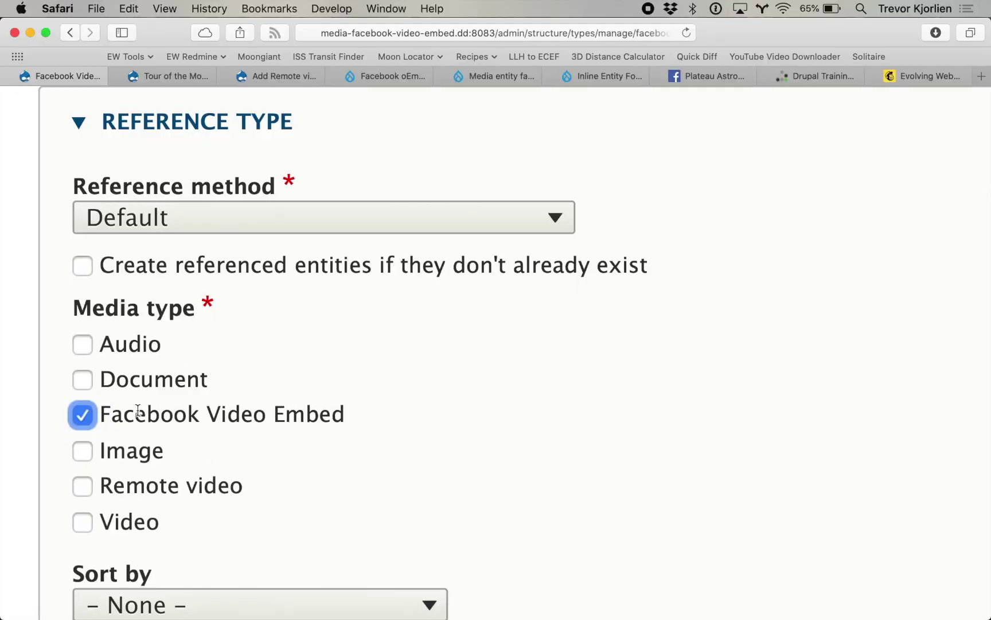
{"action": "scroll", "coordinate": [138, 410], "scroll_direction": "down", "scroll_amount": 5}
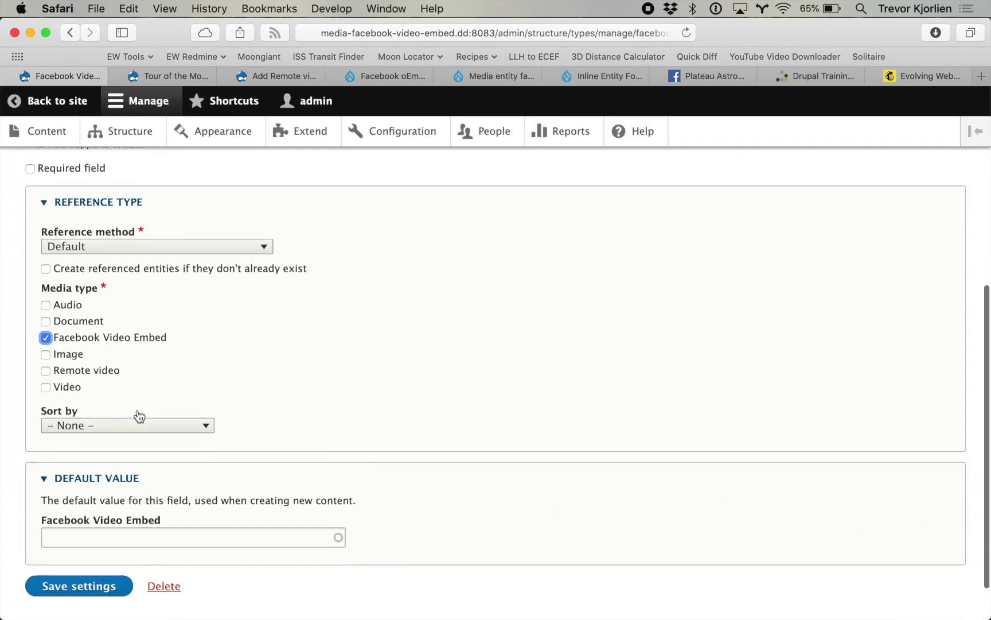
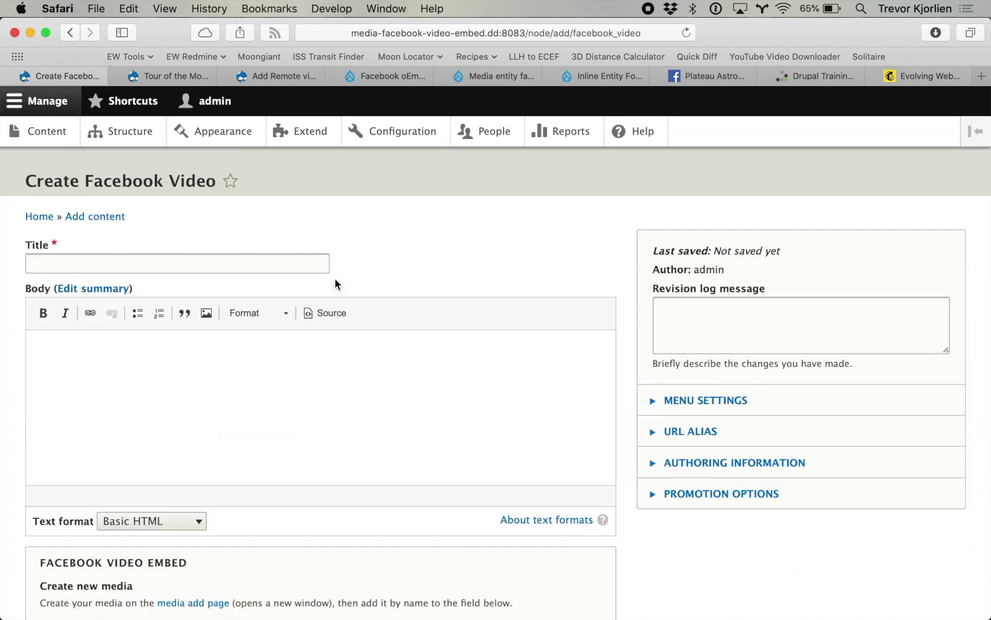
In the Facebook Video content type's form display, set the Facebook Video Embed widget to "Inline entity form – Simple" and save
{"action": "scroll", "coordinate": [334, 281], "scroll_direction": "down", "scroll_amount": 5}
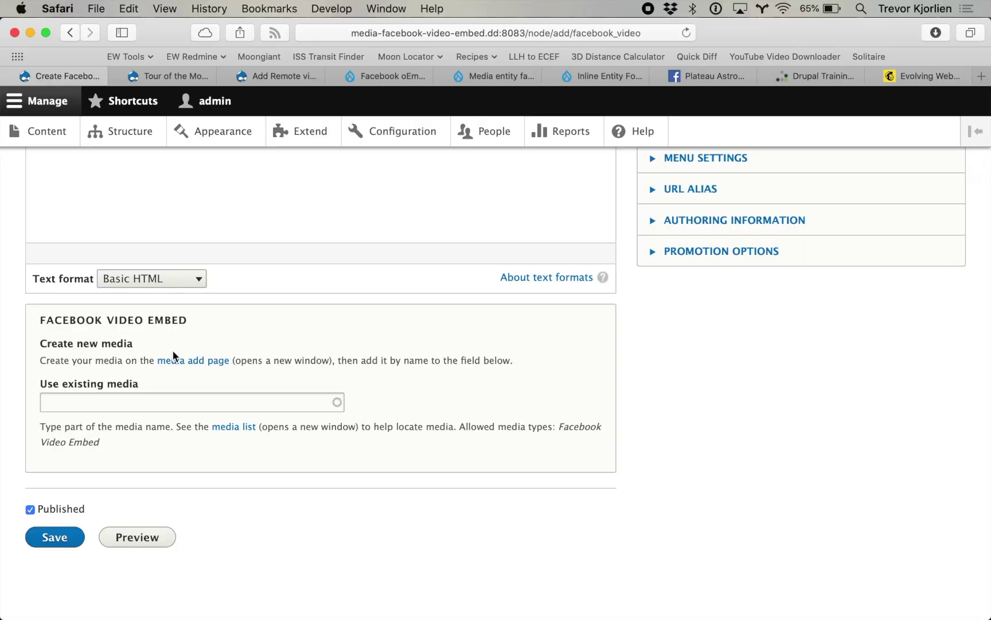
{"action": "left_click", "coordinate": [133, 131]}
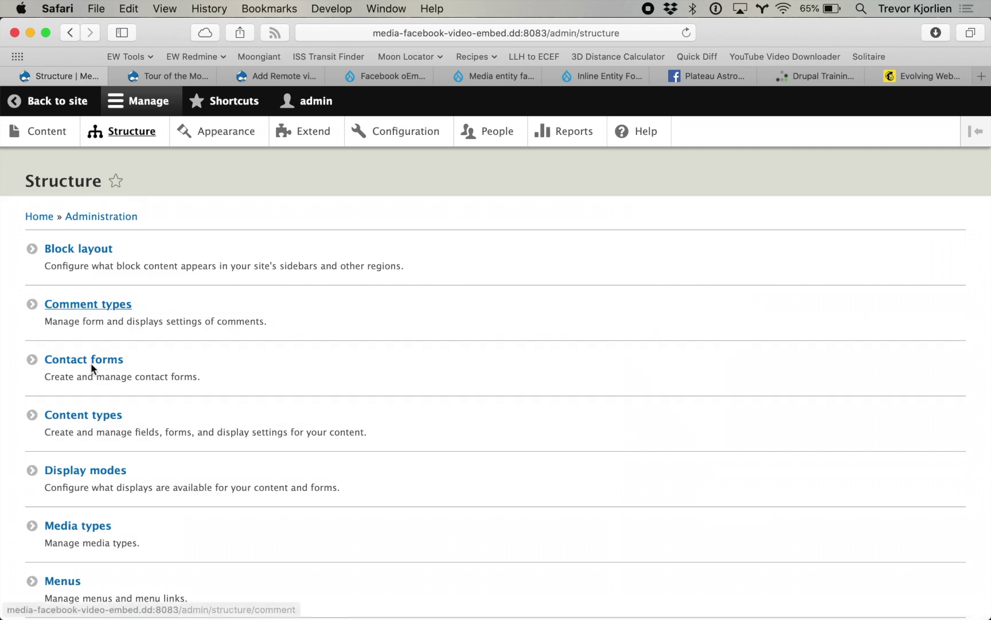
{"action": "left_click", "coordinate": [100, 416]}
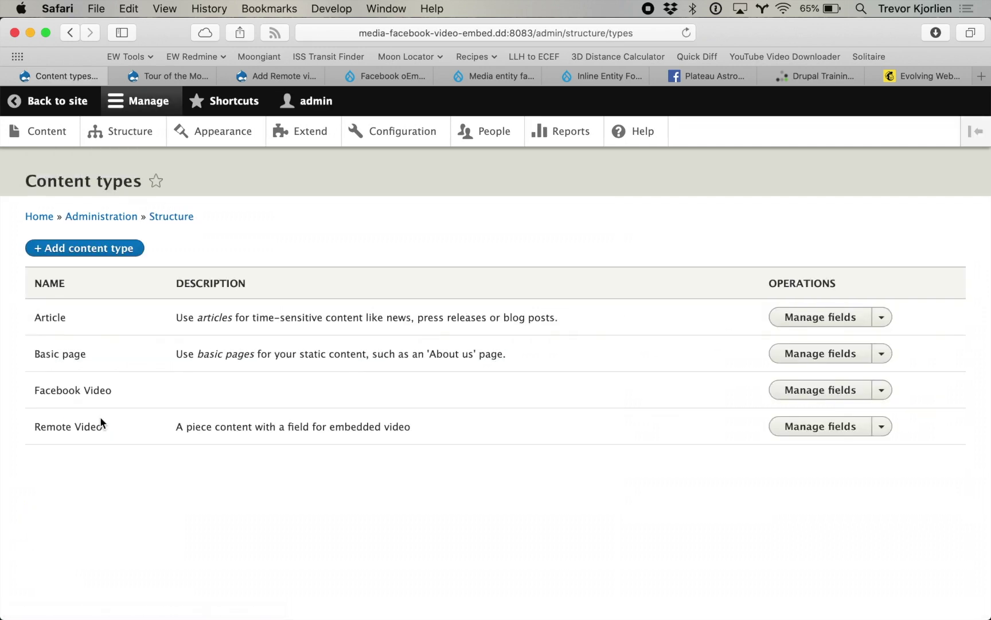
{"action": "left_click", "coordinate": [881, 389]}
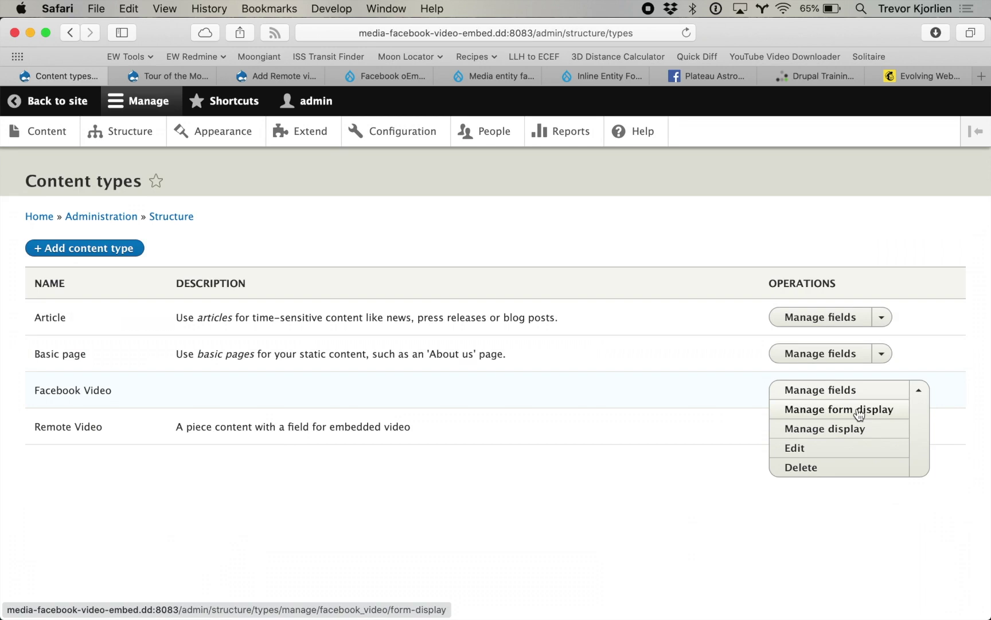
{"action": "left_click", "coordinate": [859, 413]}
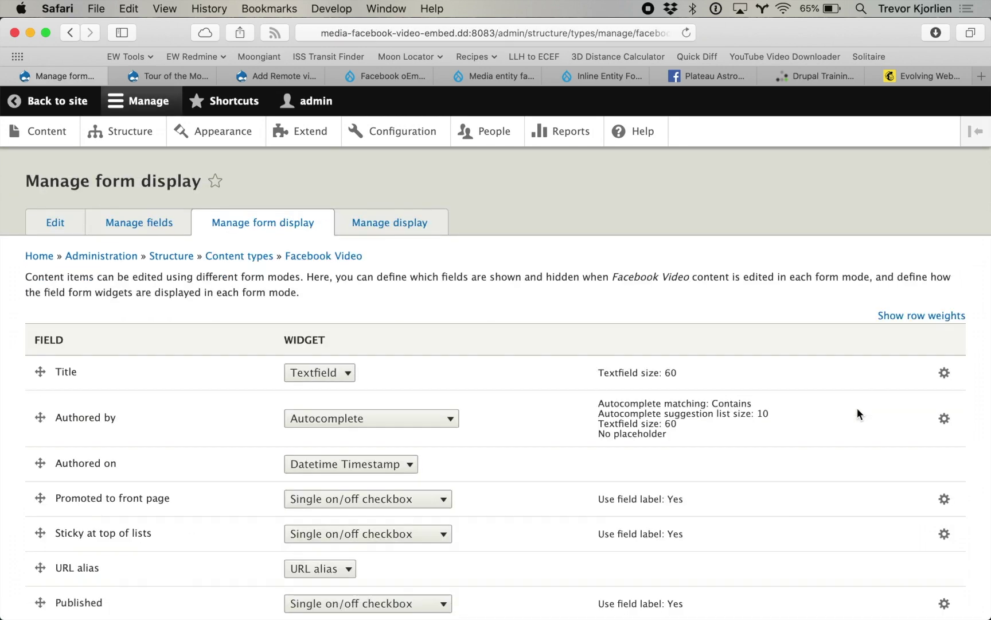
{"action": "scroll", "coordinate": [859, 413], "scroll_direction": "down", "scroll_amount": 10}
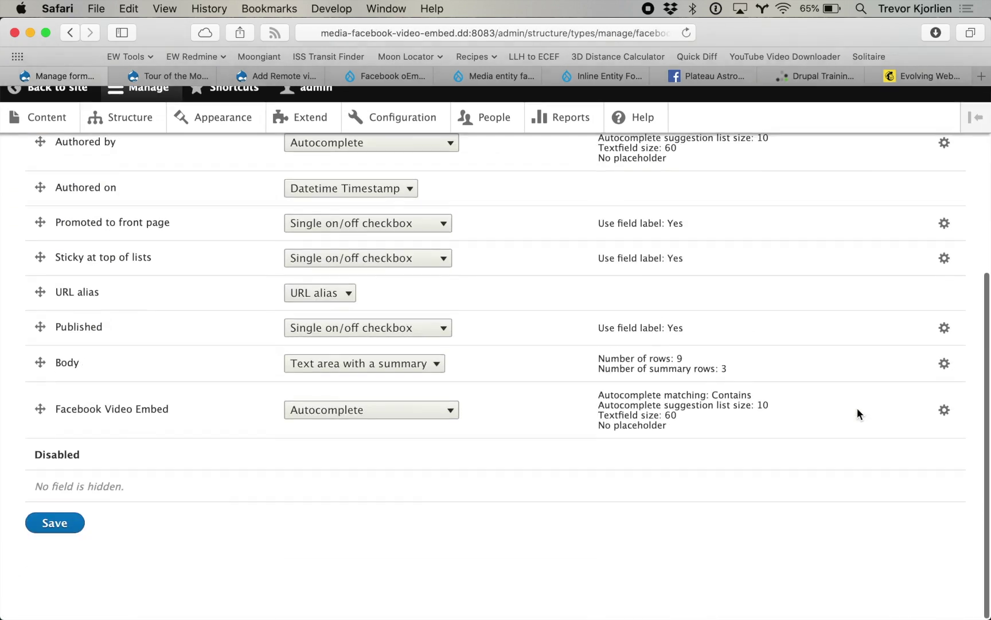
{"action": "left_click", "coordinate": [321, 421]}
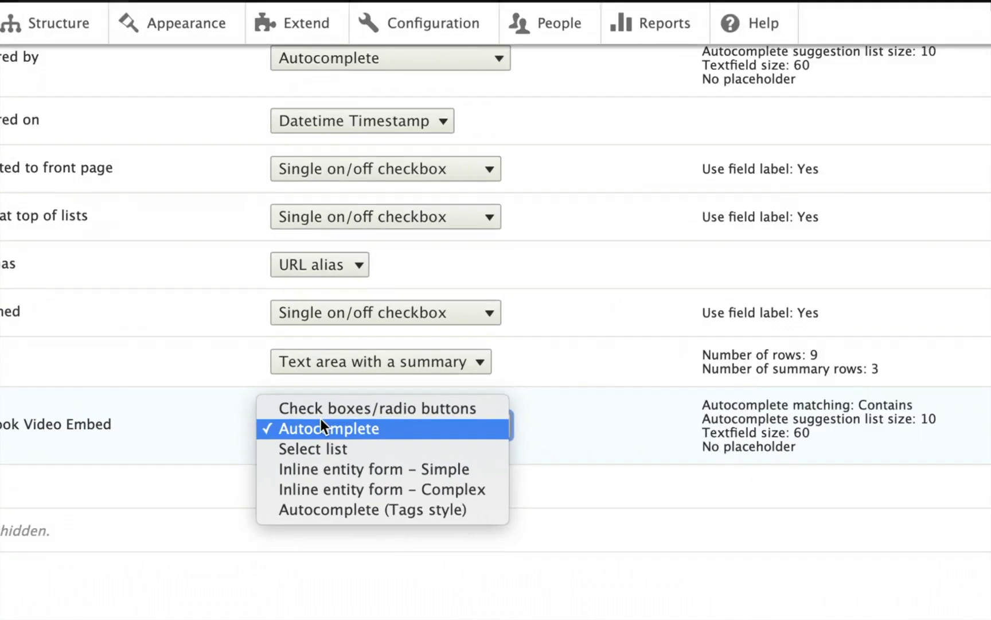
{"action": "left_click", "coordinate": [336, 483]}
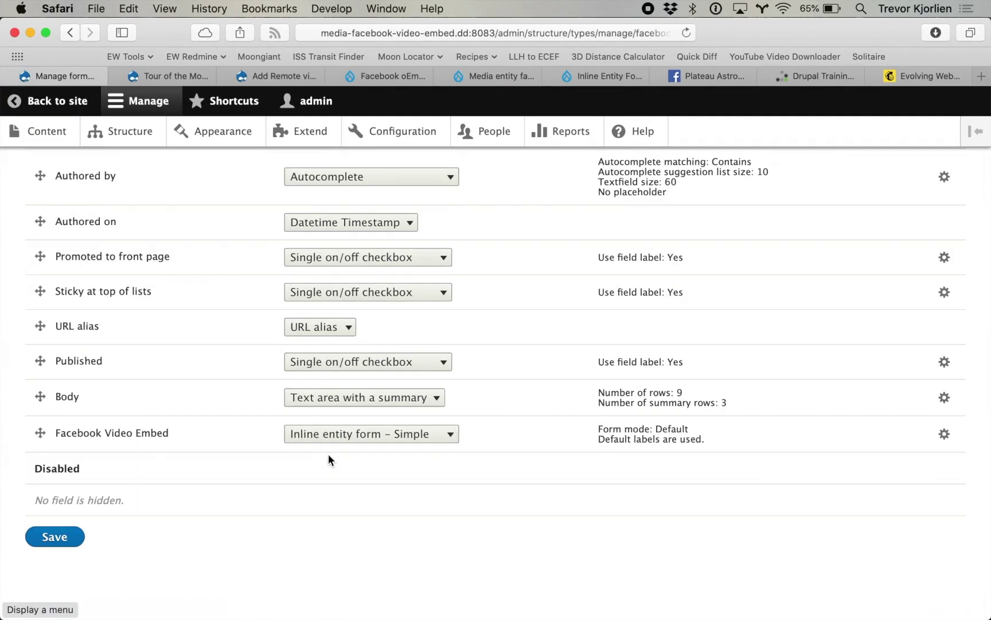
{"action": "left_click", "coordinate": [30, 581]}
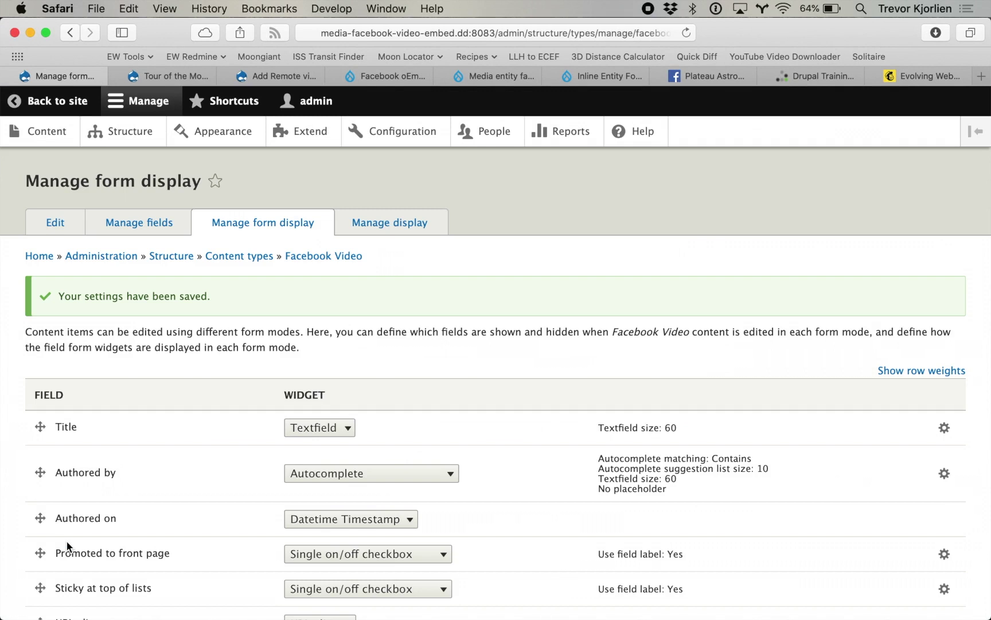
Start a new Facebook Video content item titled "Telescope Tour of the Moon"
{"action": "left_click", "coordinate": [39, 138]}
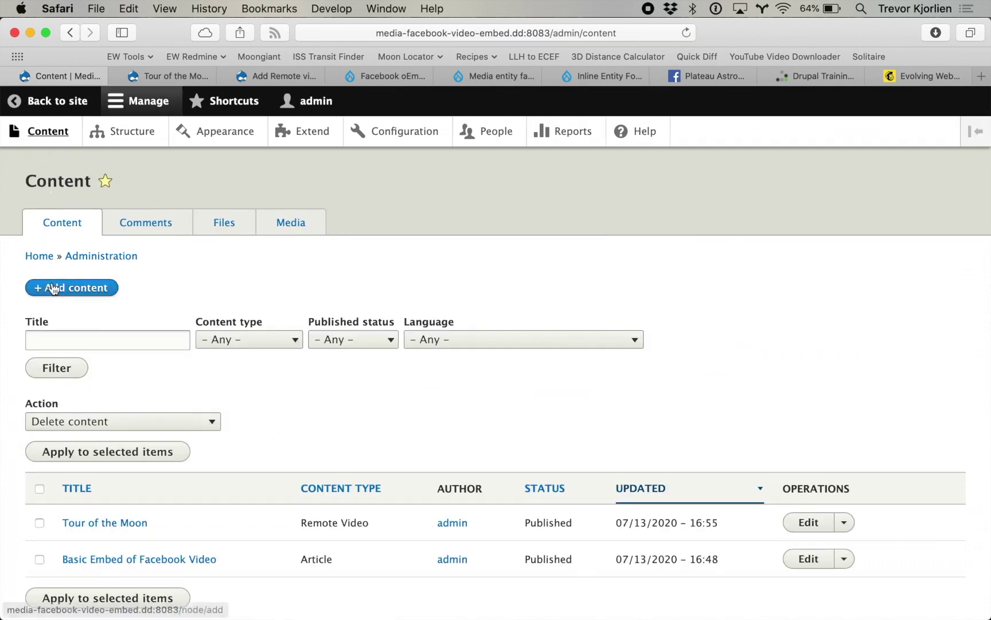
{"action": "left_click", "coordinate": [53, 286]}
{"action": "left_click", "coordinate": [88, 310]}
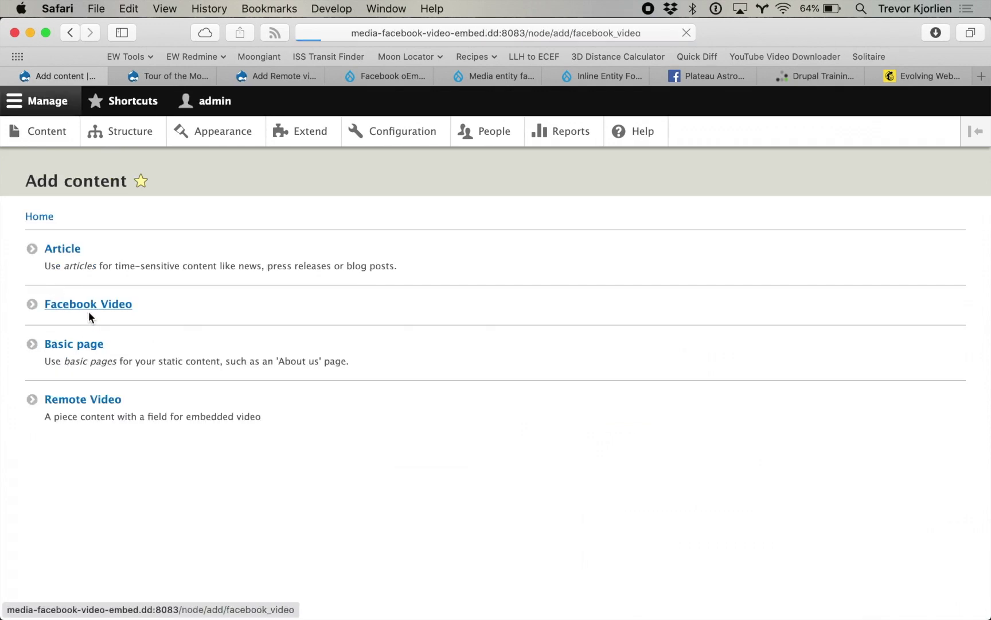
{"action": "left_click", "coordinate": [155, 266]}
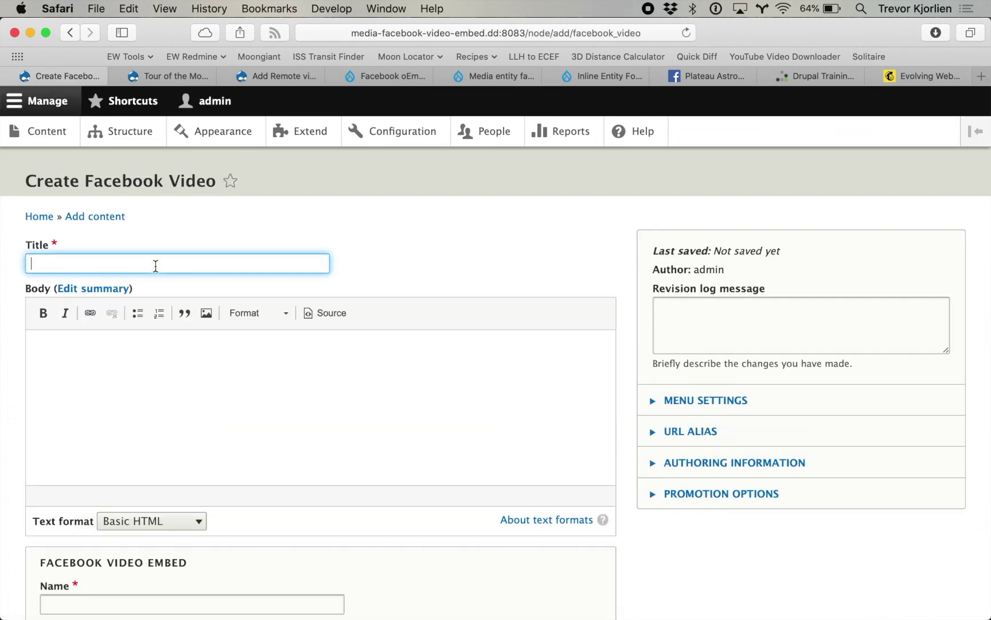
{"action": "type", "text": "Telescope Tour of the Moon"}
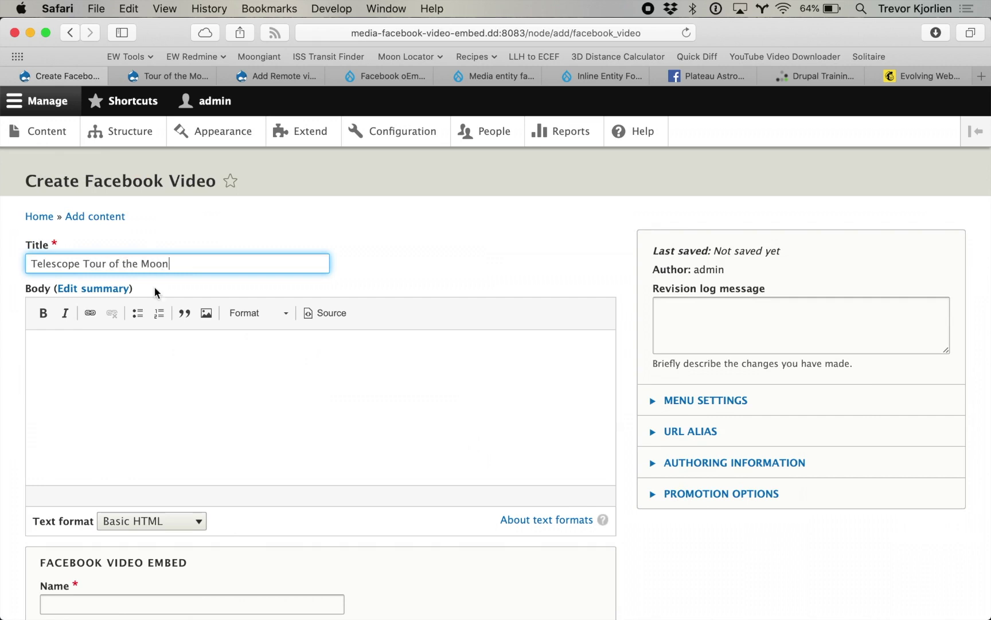
Copy the web address of the Plateau Astro moon video from its Facebook page for the embed
{"action": "scroll", "coordinate": [161, 341], "scroll_direction": "down", "scroll_amount": 5}
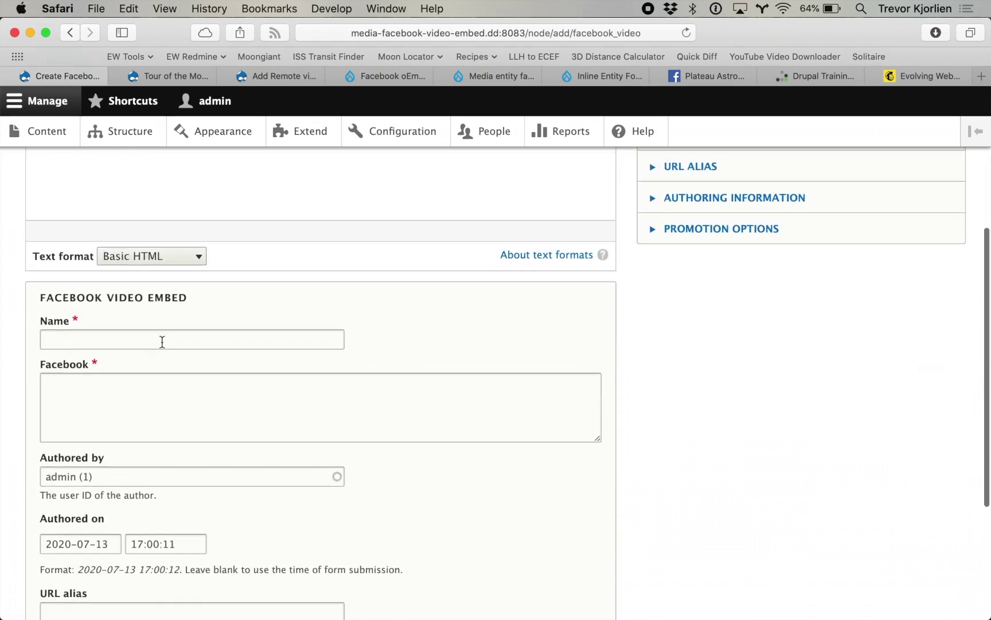
{"action": "scroll", "coordinate": [163, 342], "scroll_direction": "down", "scroll_amount": 3}
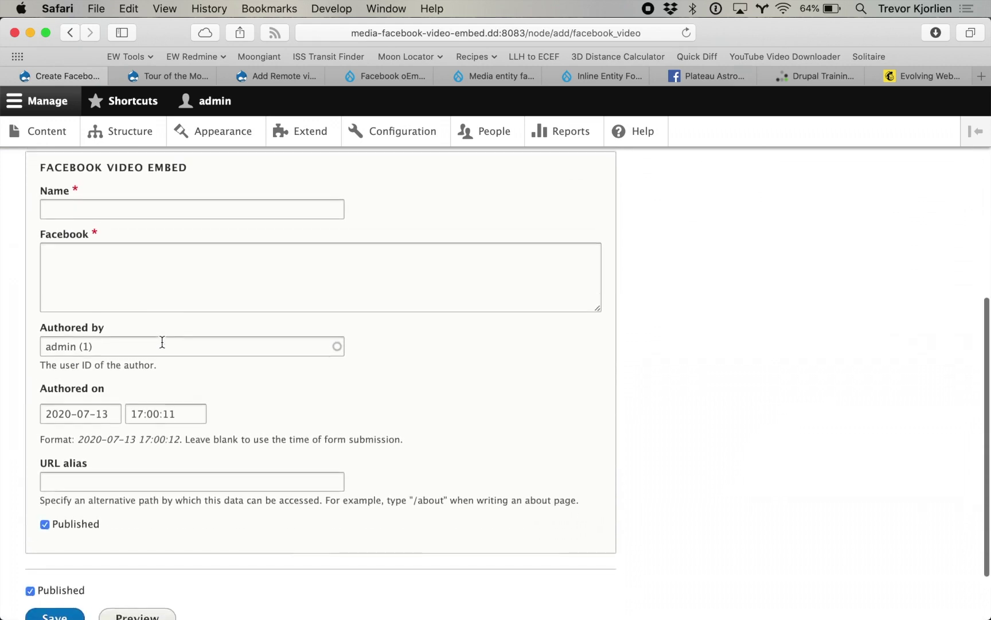
{"action": "scroll", "coordinate": [152, 337], "scroll_direction": "up", "scroll_amount": 1}
{"action": "left_click", "coordinate": [129, 227]}
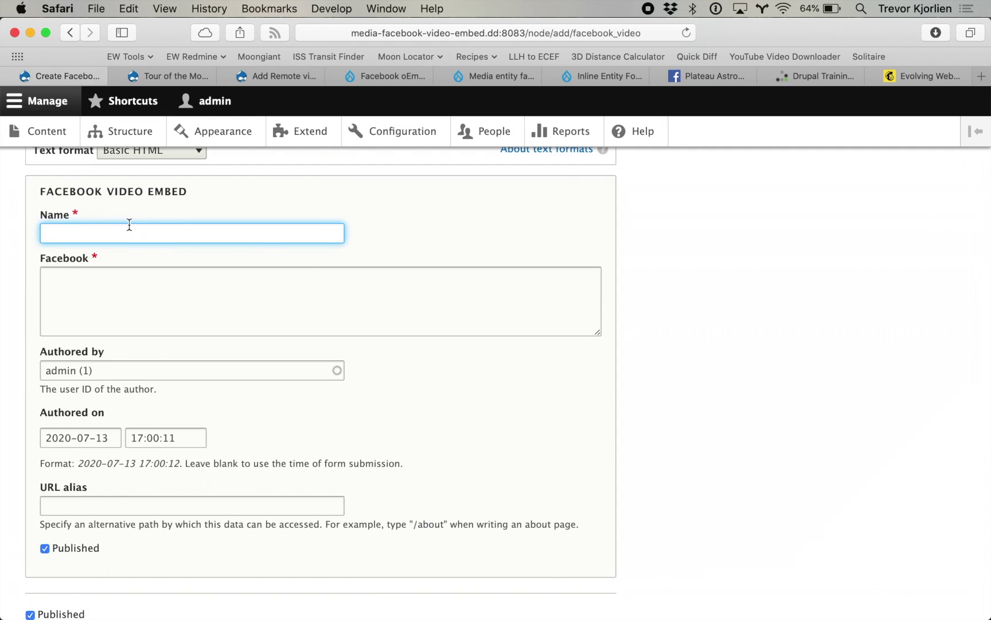
{"action": "left_click", "coordinate": [706, 76]}
{"action": "left_click", "coordinate": [579, 33]}
{"action": "key", "text": "super+c"}
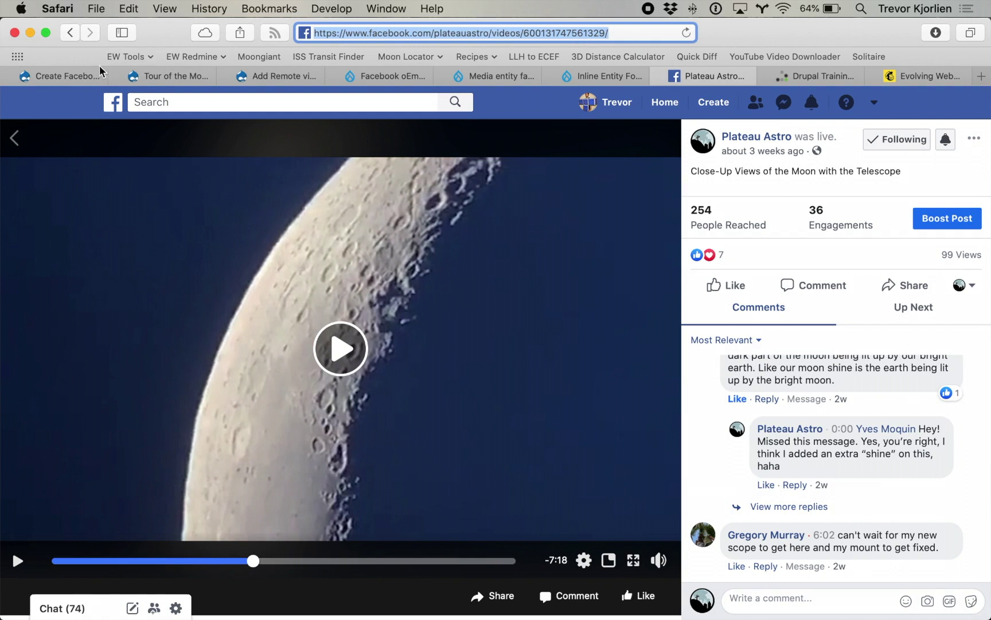
Name the embedded media "Tour of the Moon", paste the copied video URL as its Facebook source, and save the content
{"action": "left_click", "coordinate": [100, 73]}
{"action": "type", "text": "Tour of "}
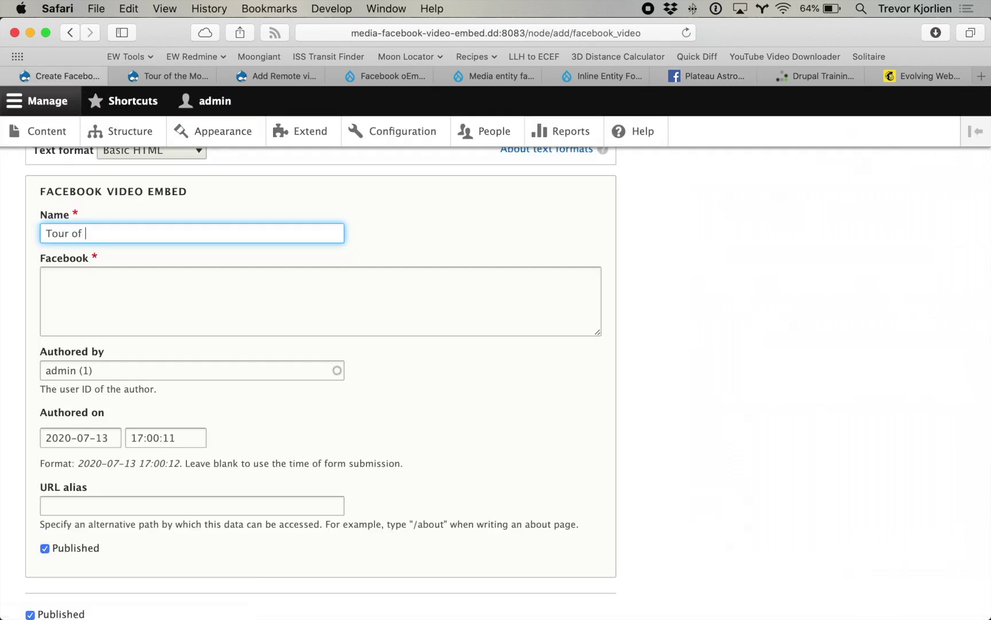
{"action": "type", "text": "the m"}
{"action": "key", "text": "BackSpace"}
{"action": "type", "text": "MM"}
{"action": "key", "text": "BackSpace"}
{"action": "left_click", "coordinate": [104, 295]}
{"action": "key", "text": "super+v"}
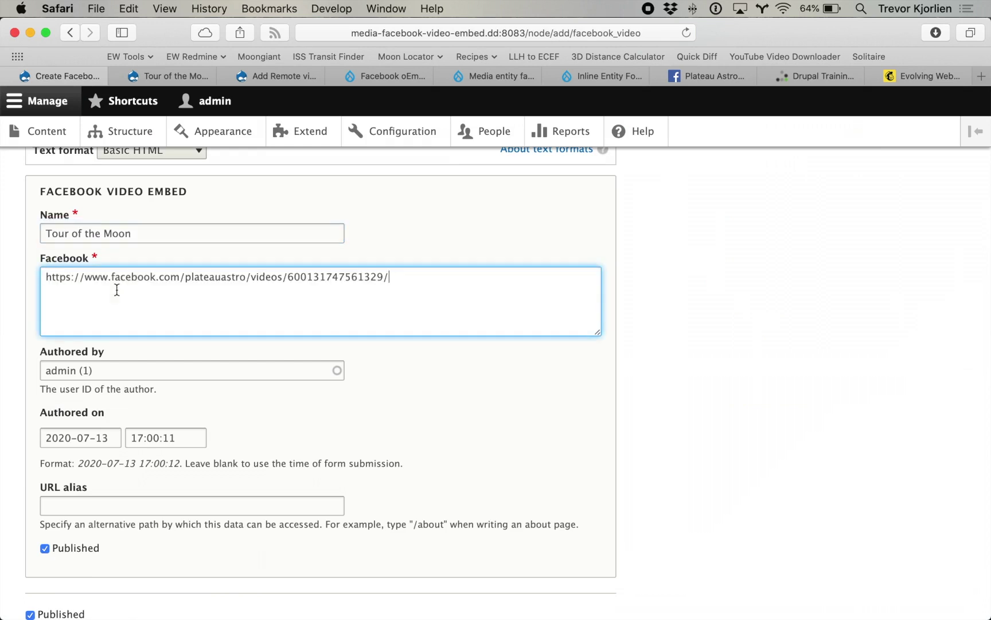
{"action": "scroll", "coordinate": [116, 289], "scroll_direction": "down", "scroll_amount": 3}
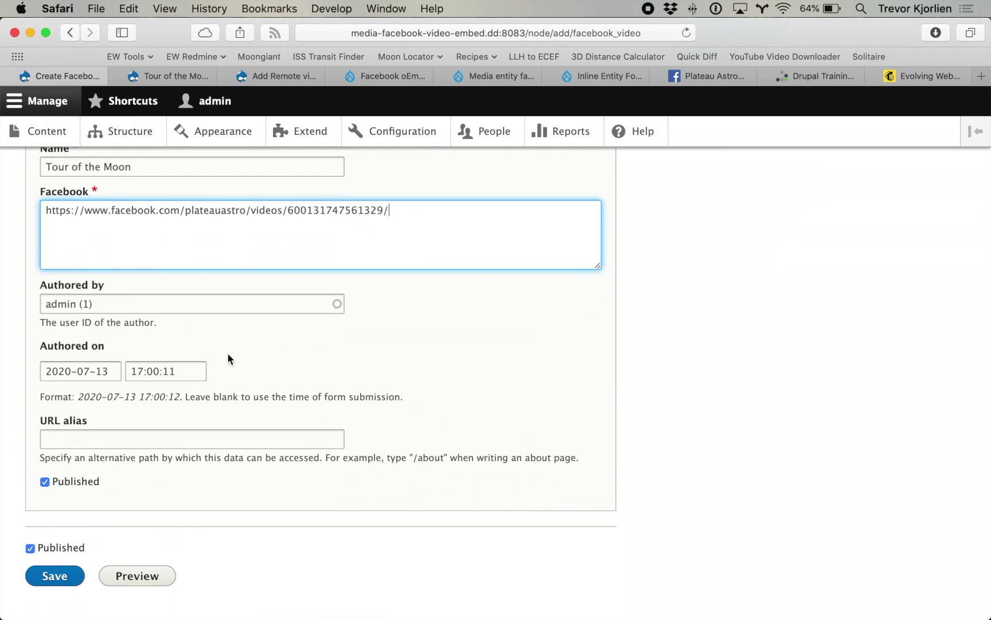
{"action": "left_click", "coordinate": [55, 581]}
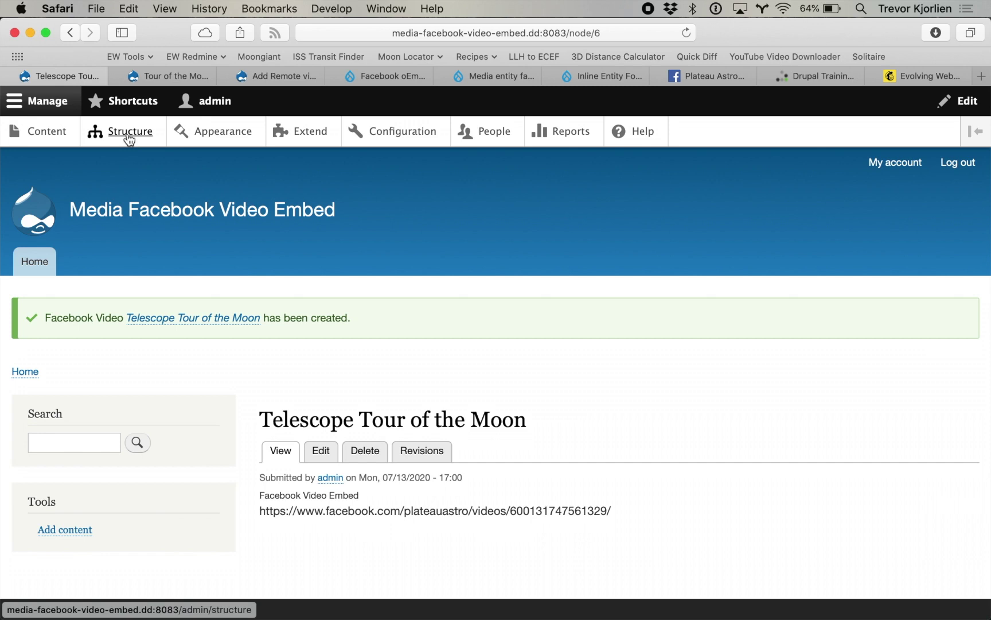
Review the format options for the Facebook Video Embed field in the Facebook Video content type's display settings, keeping "Rendered entity"
{"action": "left_click", "coordinate": [129, 136]}
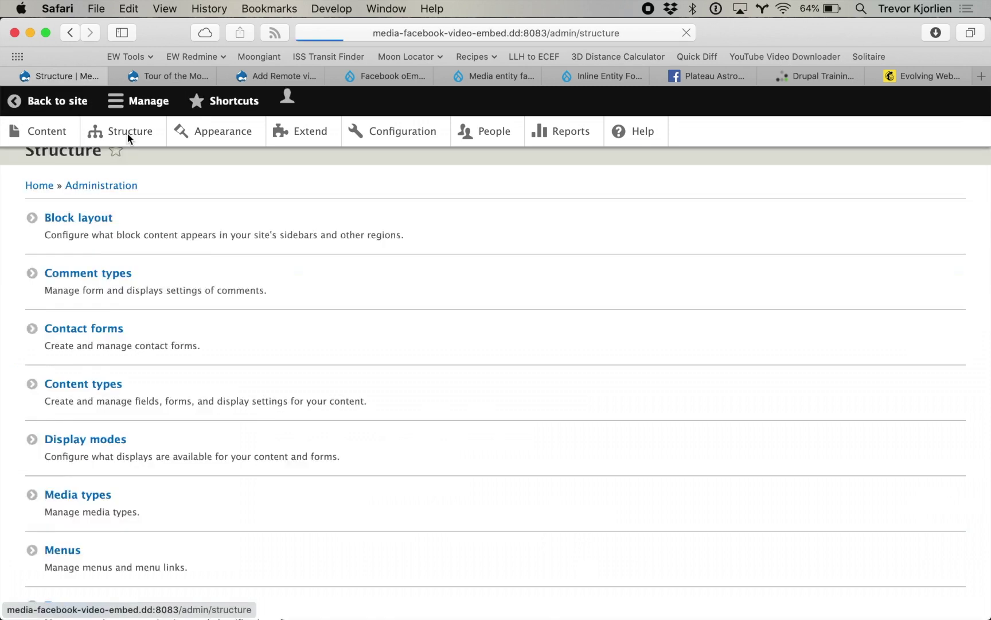
{"action": "left_click", "coordinate": [79, 414]}
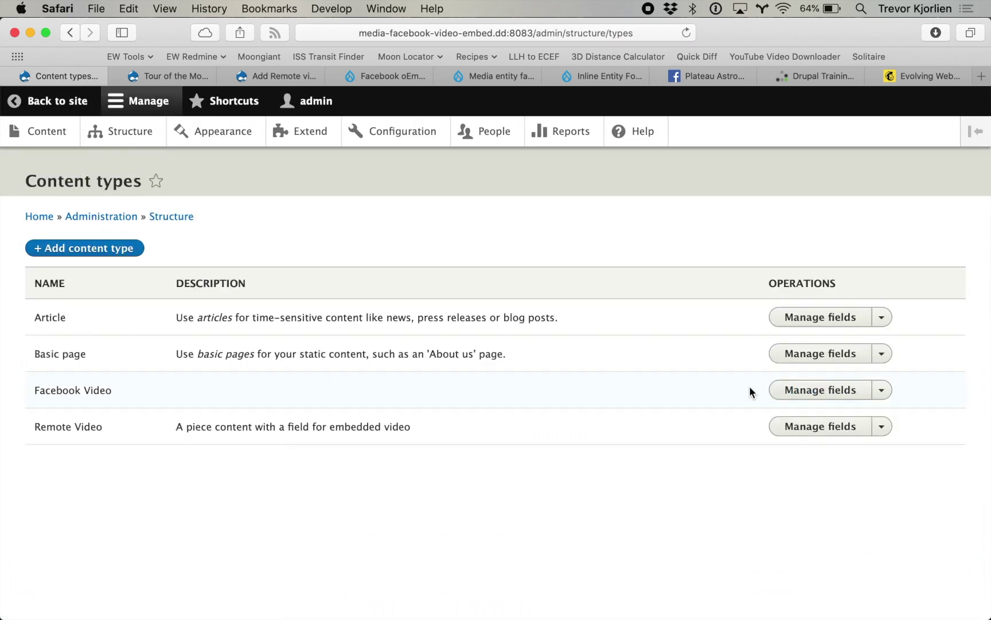
{"action": "left_click", "coordinate": [881, 390]}
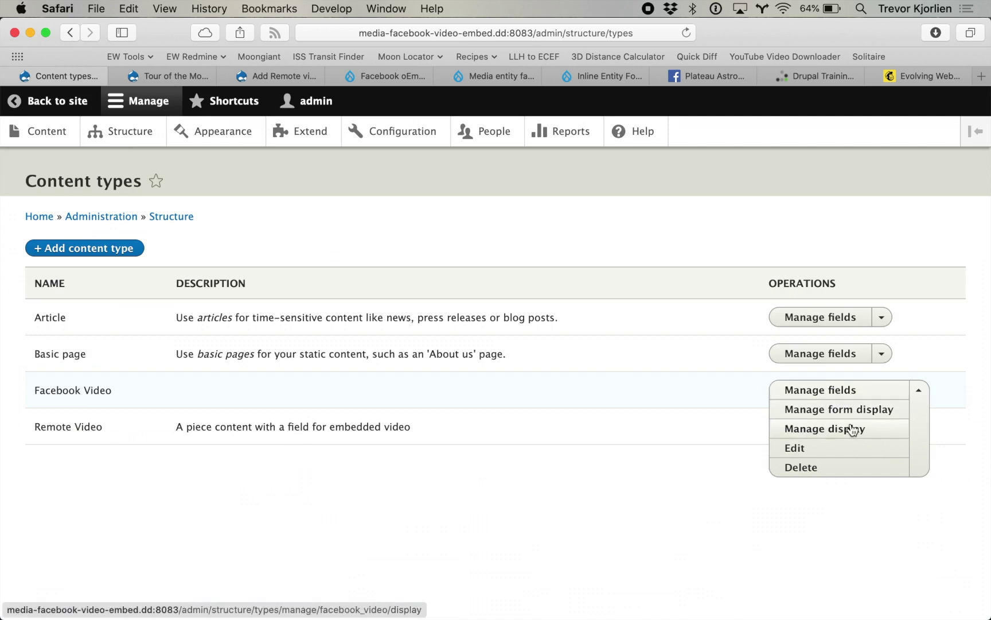
{"action": "left_click", "coordinate": [852, 429]}
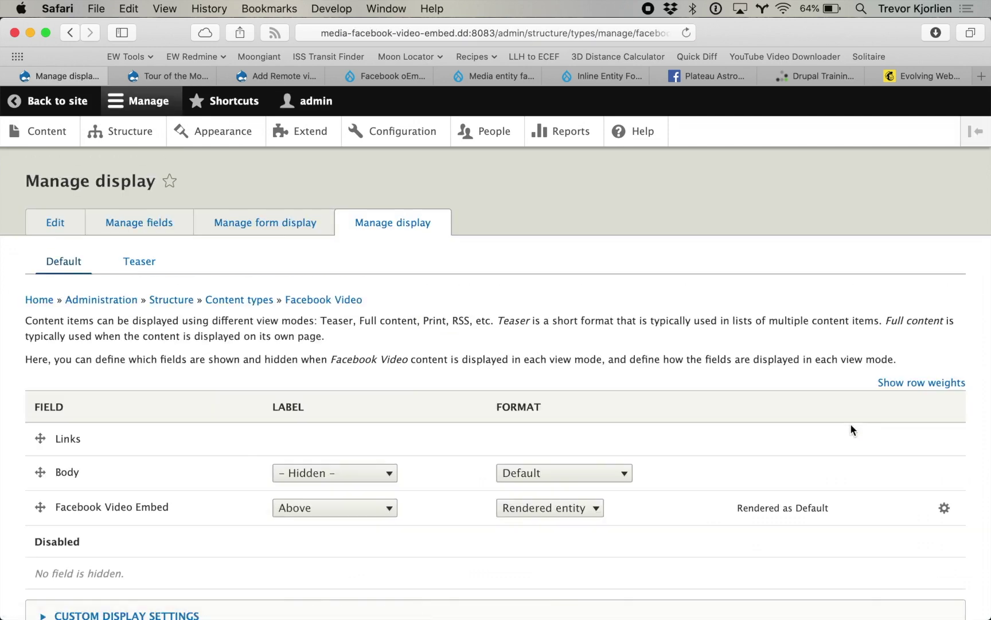
{"action": "scroll", "coordinate": [616, 343], "scroll_direction": "down", "scroll_amount": 4}
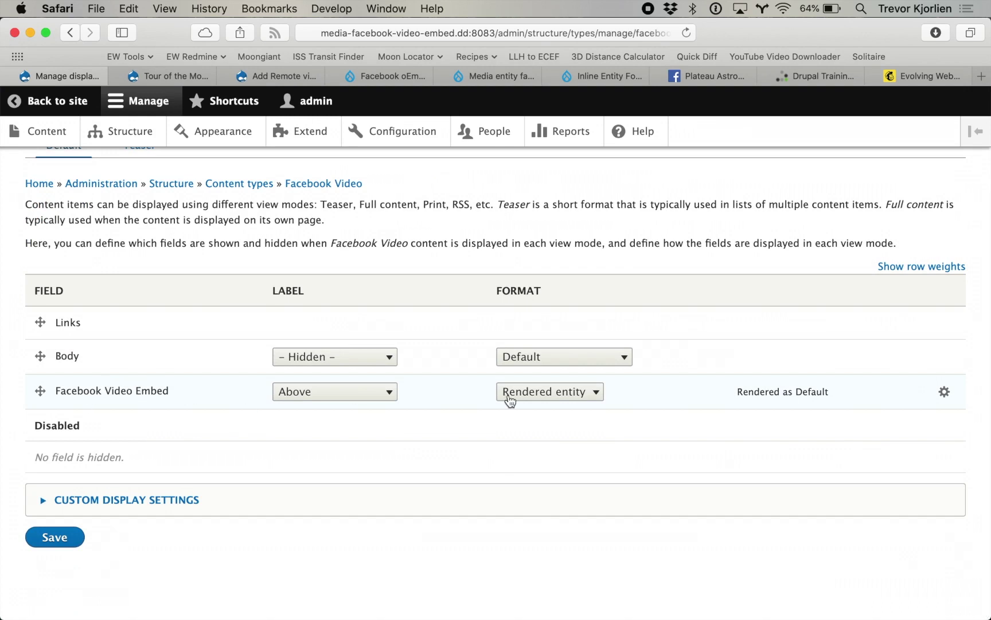
{"action": "left_click", "coordinate": [596, 395]}
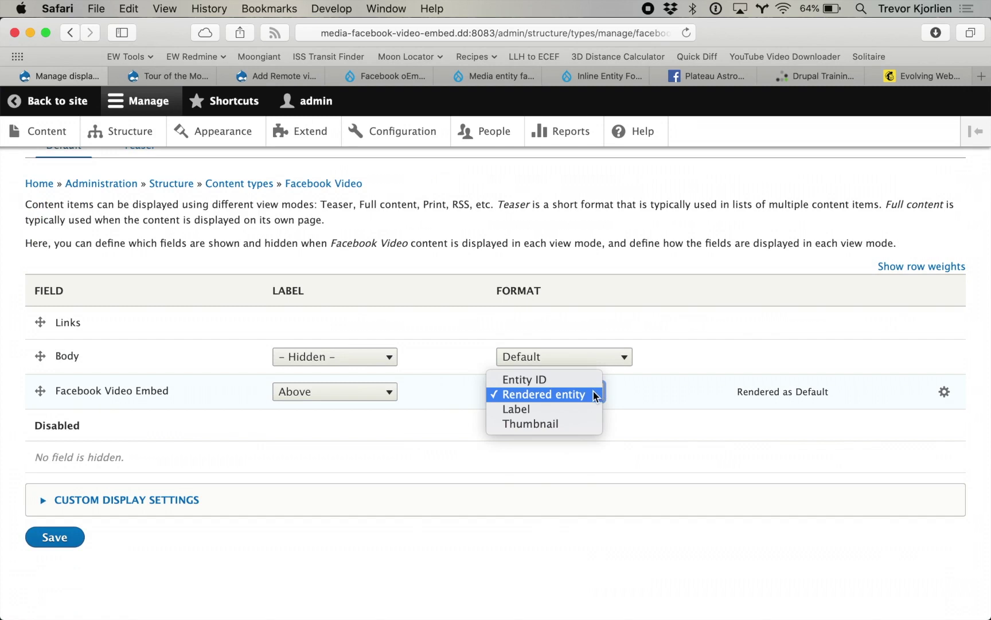
{"action": "left_click", "coordinate": [629, 399]}
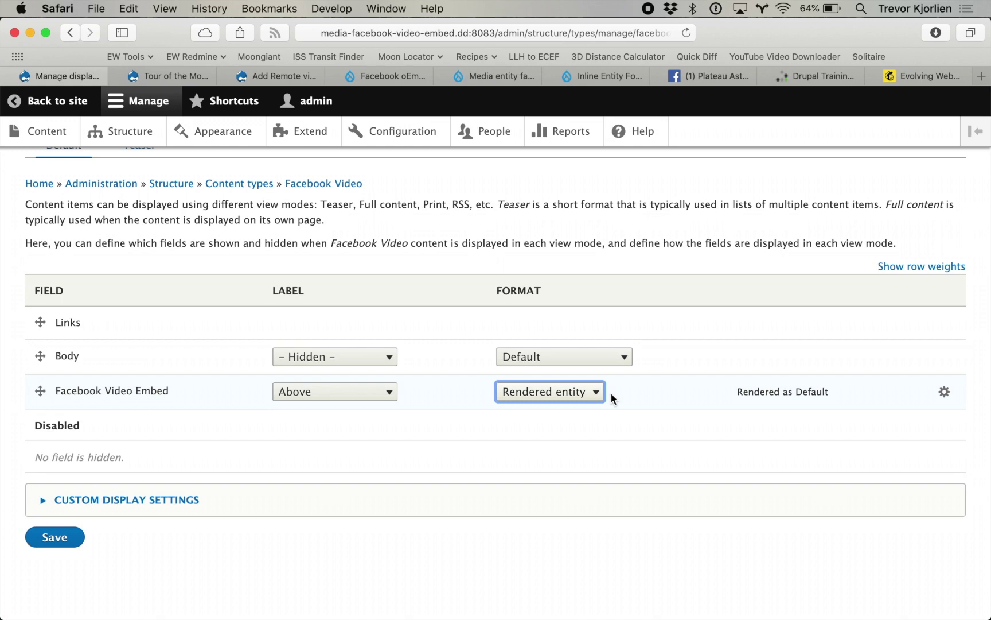
Open the display settings of the Facebook Video Embed media type
{"action": "left_click", "coordinate": [145, 132]}
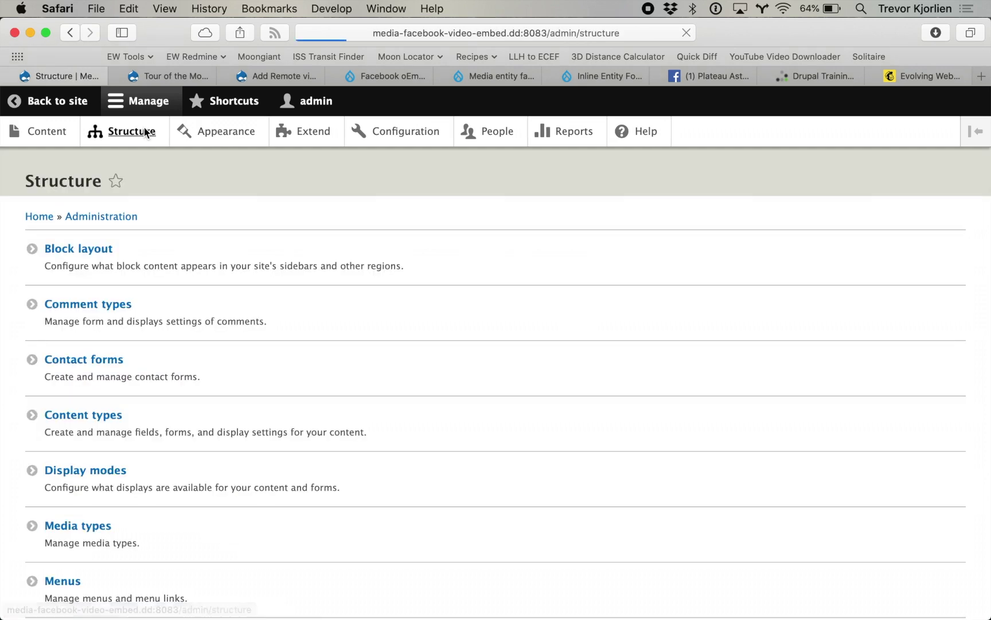
{"action": "left_click", "coordinate": [85, 522]}
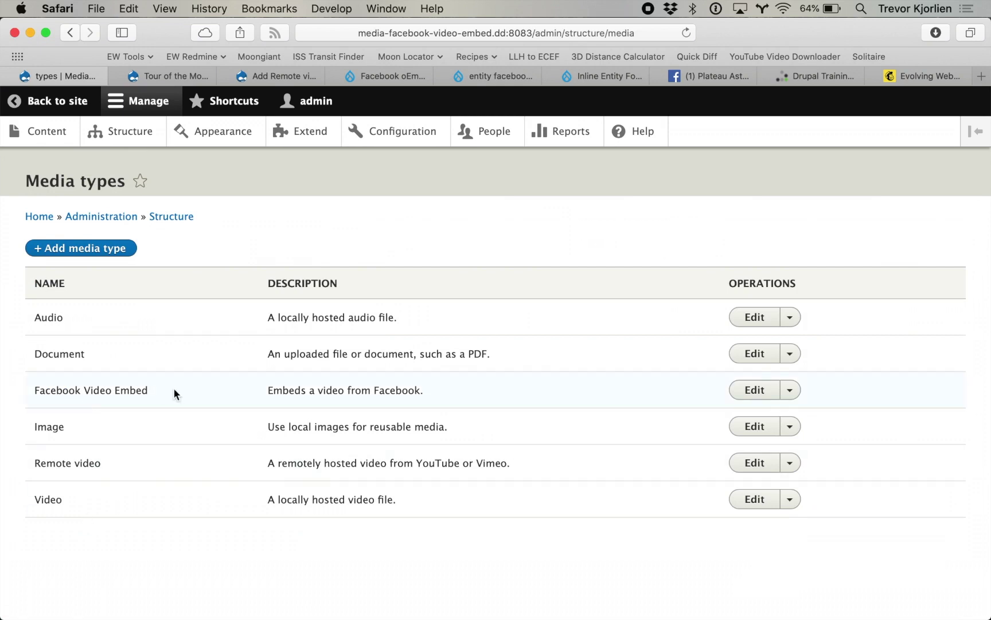
{"action": "left_click", "coordinate": [791, 389]}
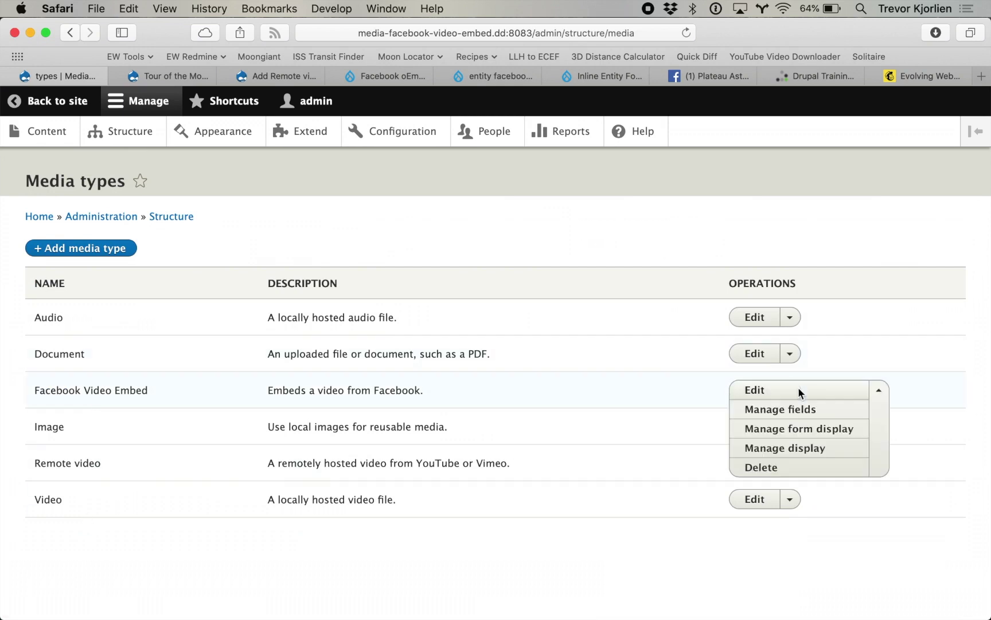
{"action": "left_click", "coordinate": [795, 448]}
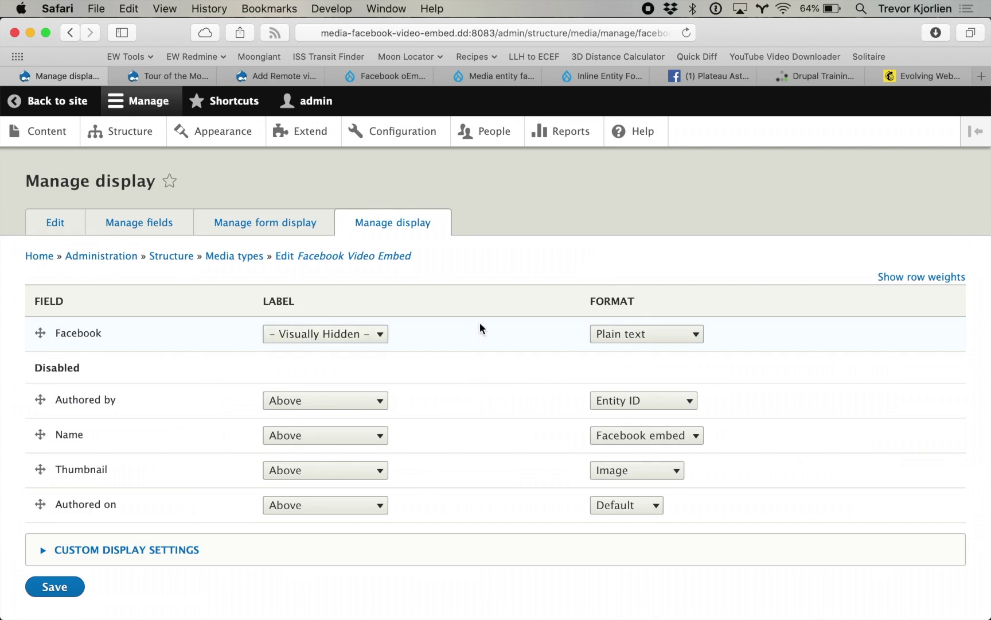
Set the Facebook field's format to "Facebook embed" and save the media type's display settings
{"action": "left_click", "coordinate": [658, 333]}
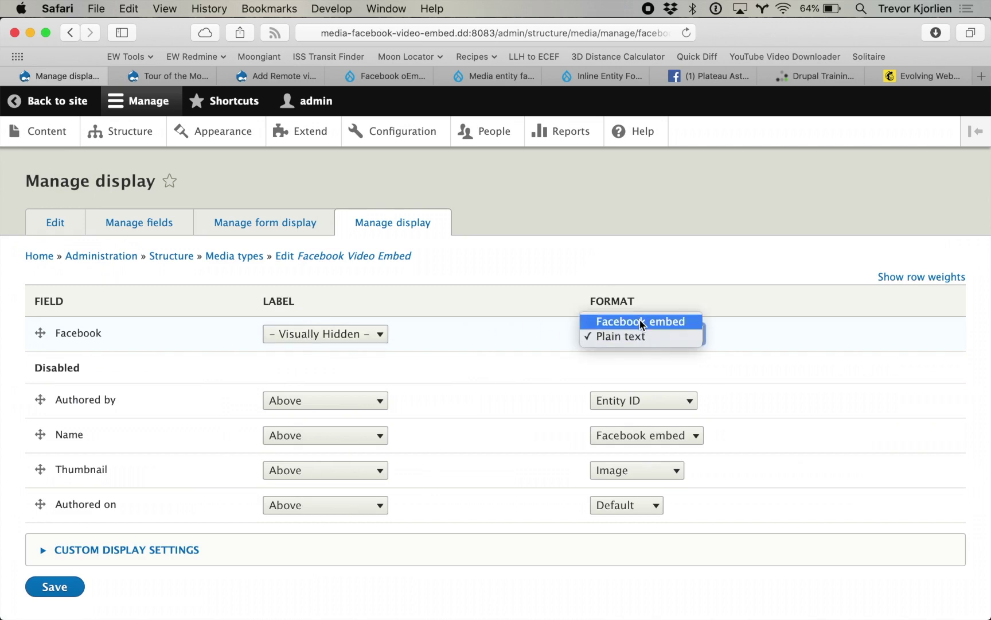
{"action": "left_click", "coordinate": [639, 319]}
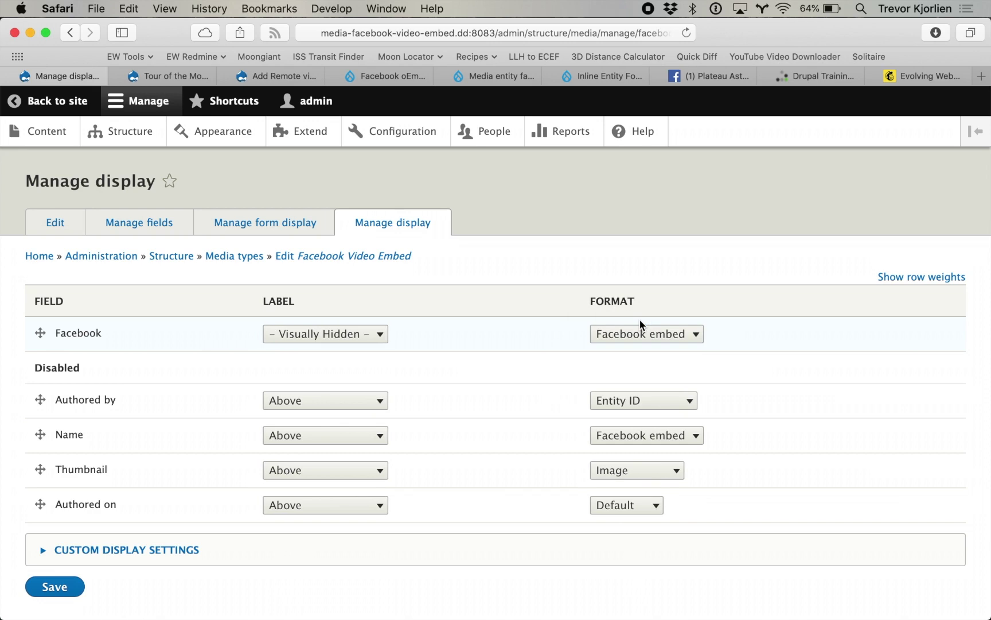
{"action": "left_click", "coordinate": [55, 591]}
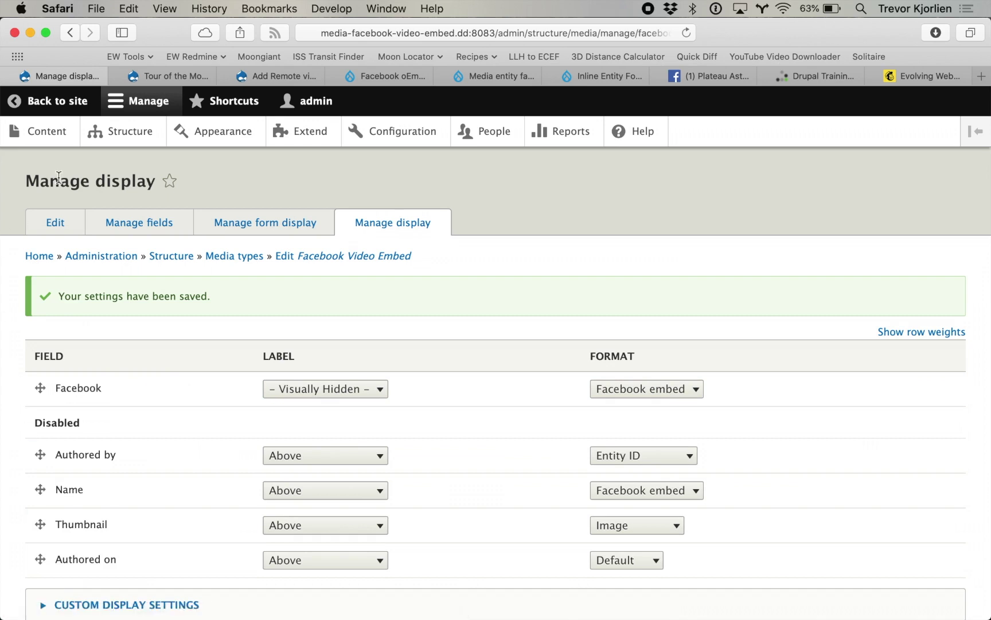
View the "Telescope Tour of the Moon" content item and check how its embedded Facebook video is displayed
{"action": "left_click", "coordinate": [38, 132]}
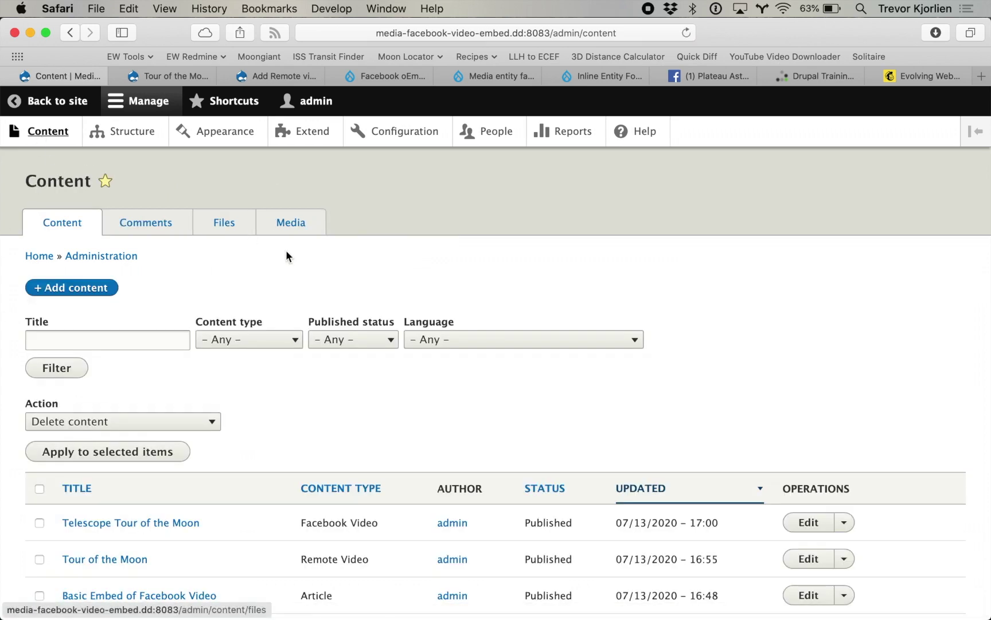
{"action": "scroll", "coordinate": [286, 250], "scroll_direction": "down", "scroll_amount": 3}
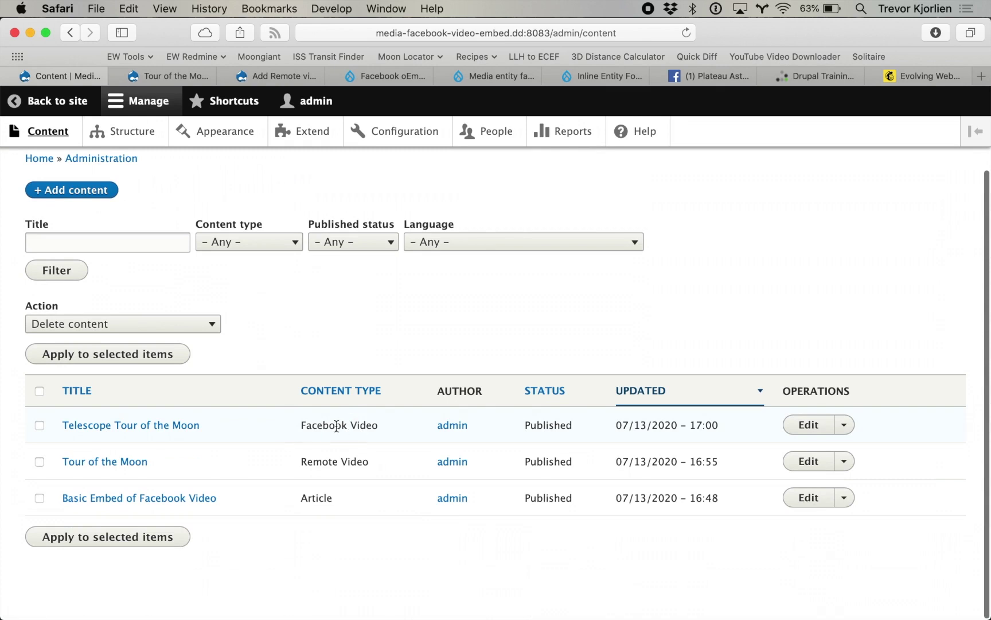
{"action": "left_click", "coordinate": [124, 427]}
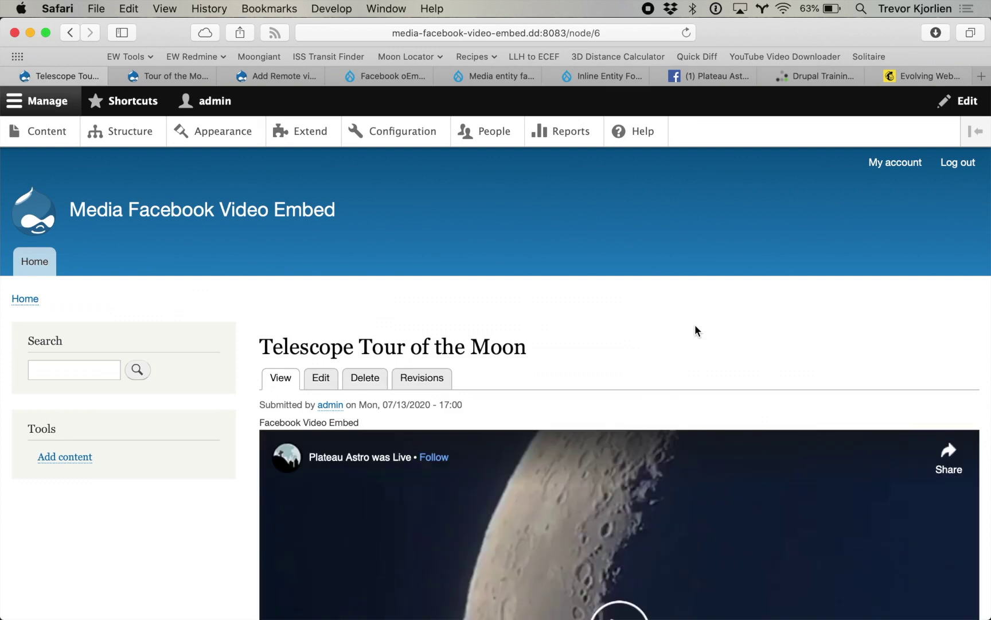
{"action": "scroll", "coordinate": [695, 331], "scroll_direction": "down", "scroll_amount": 3}
{"action": "scroll", "coordinate": [255, 513], "scroll_direction": "down", "scroll_amount": 5}
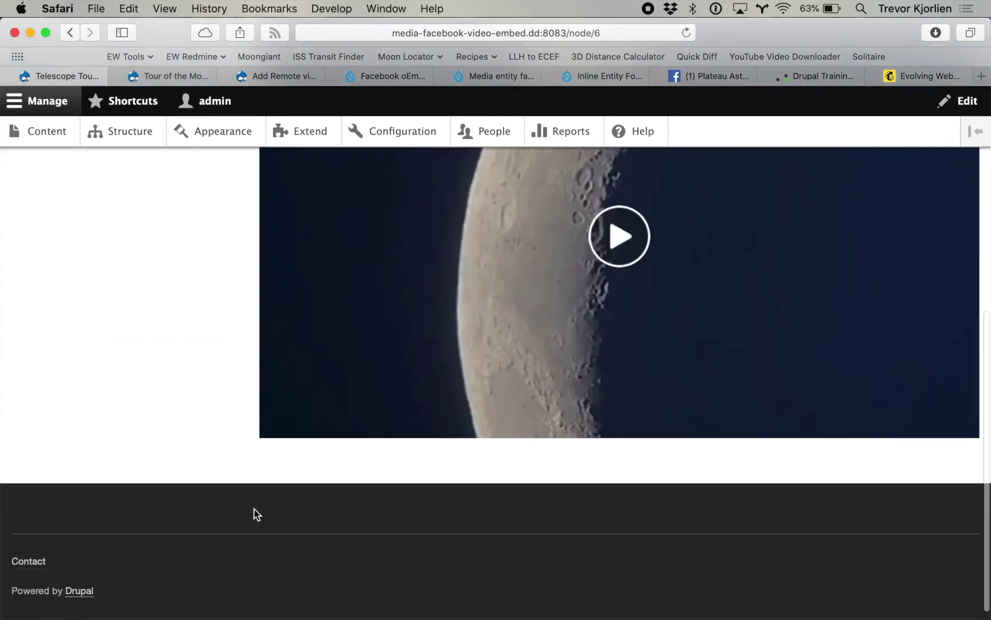
{"action": "scroll", "coordinate": [255, 513], "scroll_direction": "up", "scroll_amount": 5}
{"action": "scroll", "coordinate": [255, 512], "scroll_direction": "down", "scroll_amount": 3}
{"action": "scroll", "coordinate": [255, 513], "scroll_direction": "up", "scroll_amount": 1}
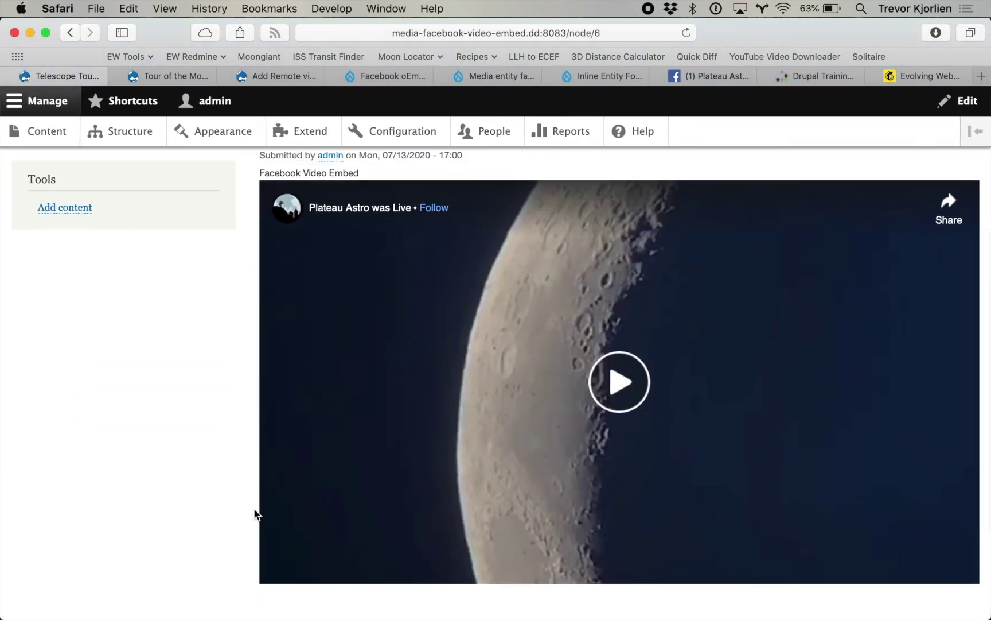